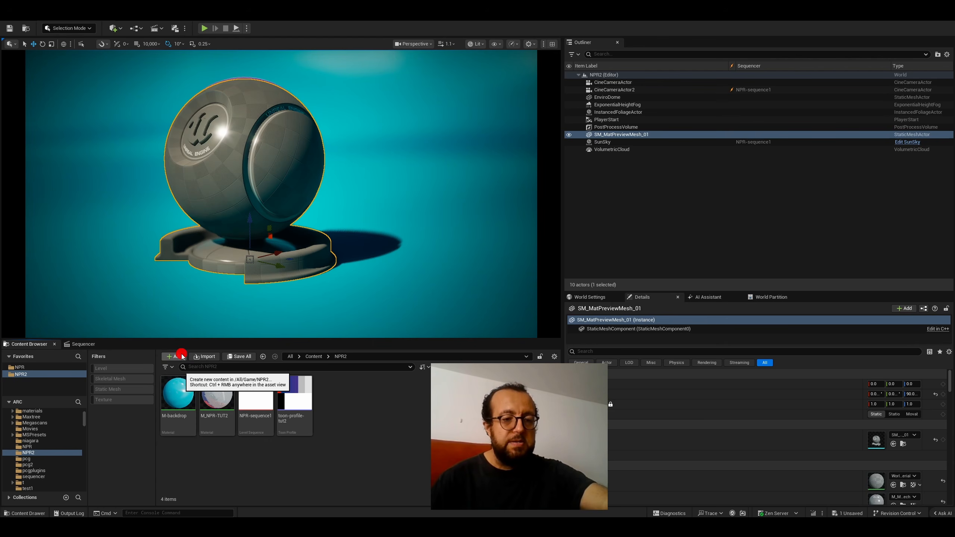
# - Create a new material named M_Tutorial2-live in the NPR2 content folder
pyautogui.click(183, 356)
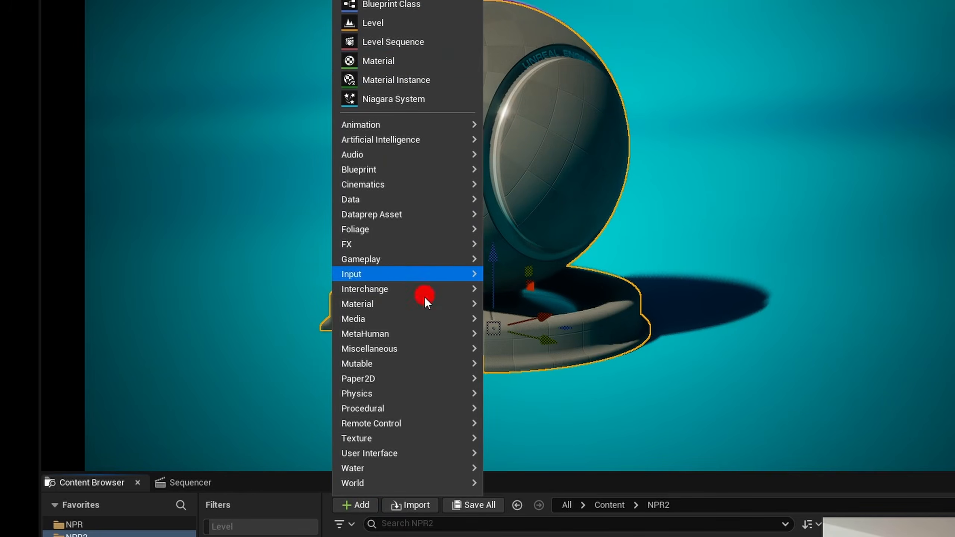
pyautogui.moveTo(423, 308)
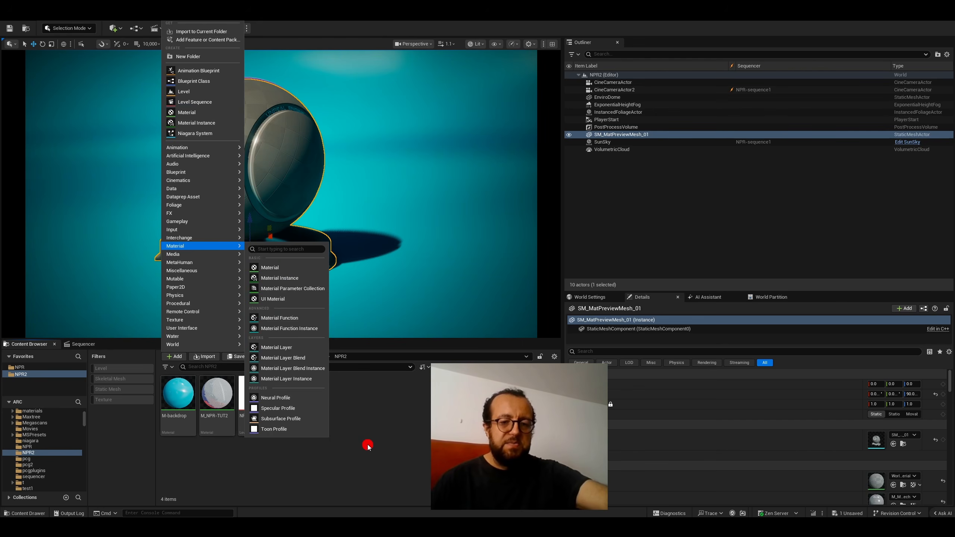
pyautogui.rightClick(367, 445)
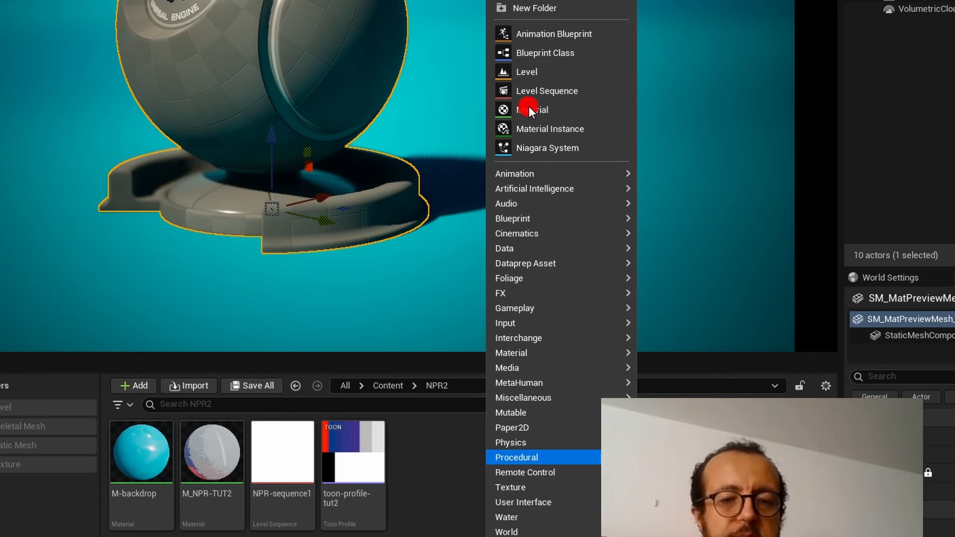
pyautogui.click(528, 107)
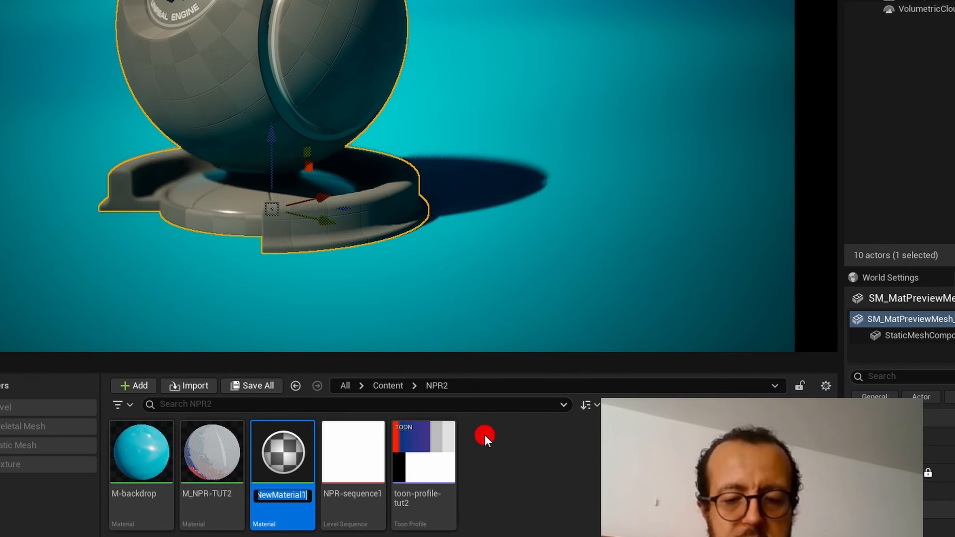
pyautogui.write('M_Tu')
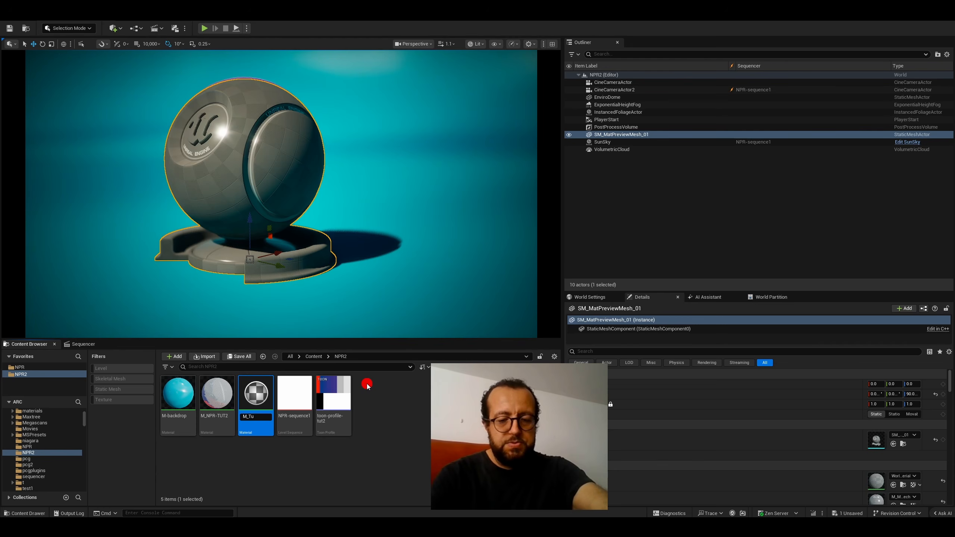
pyautogui.write('torial2')
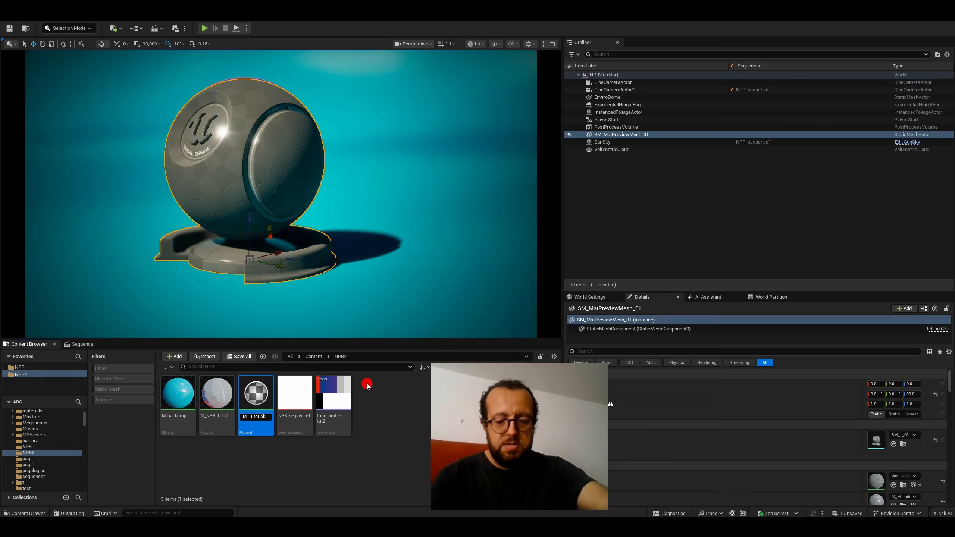
pyautogui.write('-live')
pyautogui.press('Return')
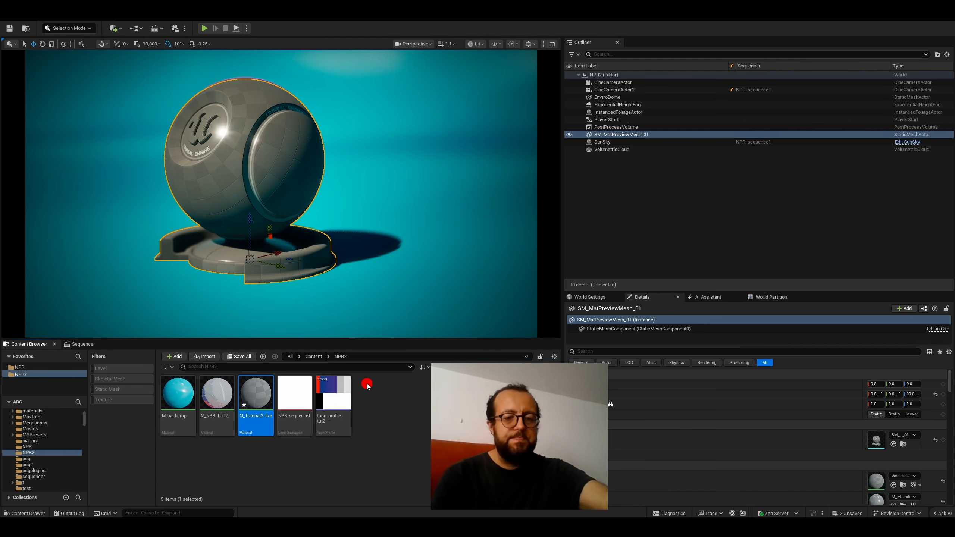
# - Assign the M_Tutorial2-live material to the first material slot of SM_MatPreviewMesh_01
pyautogui.rightClick(271, 408)
pyautogui.moveTo(271, 408)
pyautogui.mouseDown()
pyautogui.moveTo(257, 195)
pyautogui.moveTo(267, 333)
pyautogui.moveTo(255, 404)
pyautogui.mouseUp()
pyautogui.click(249, 179)
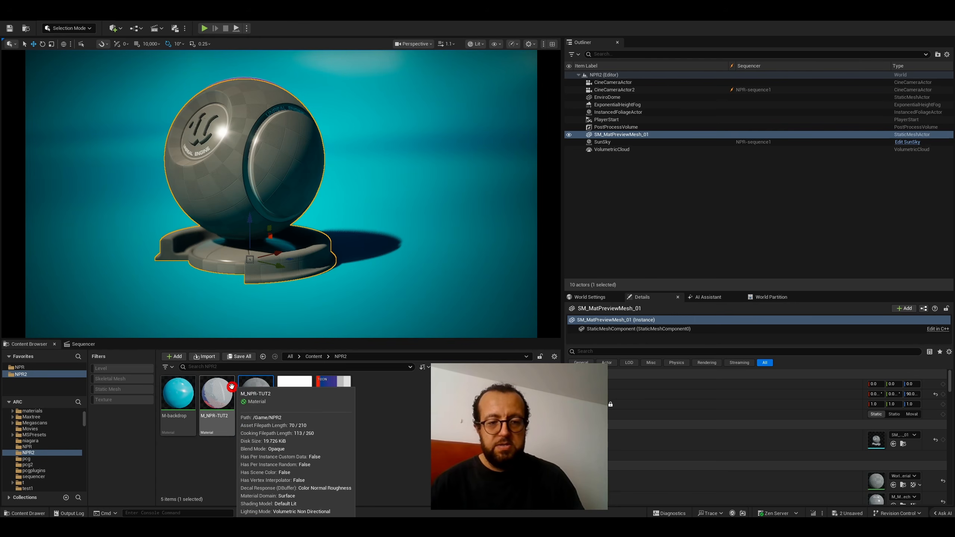
pyautogui.moveTo(249, 390)
pyautogui.mouseDown()
pyautogui.moveTo(874, 477)
pyautogui.moveTo(716, 433)
pyautogui.moveTo(248, 395)
pyautogui.moveTo(260, 399)
pyautogui.mouseUp()
pyautogui.click(424, 411)
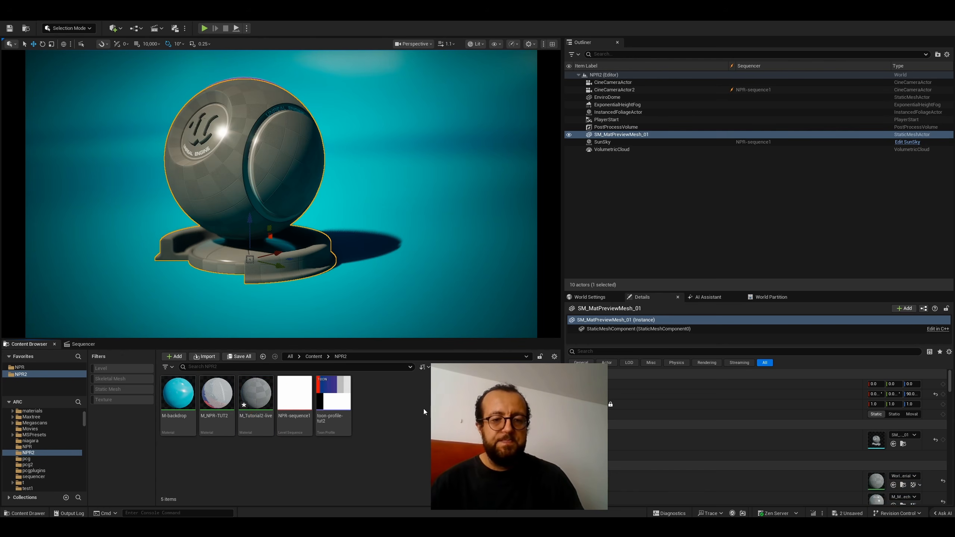
pyautogui.click(260, 391)
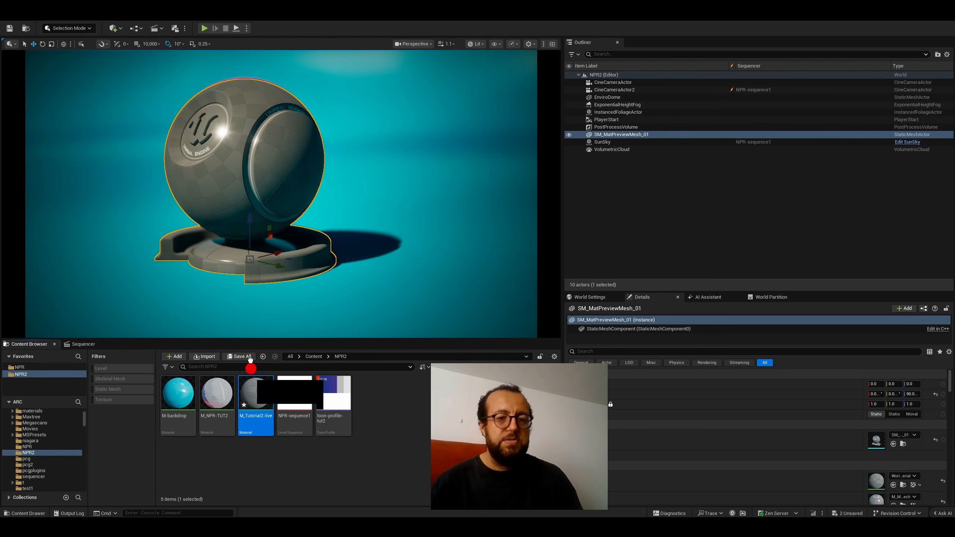
pyautogui.moveTo(250, 360); pyautogui.dragTo(242, 168)
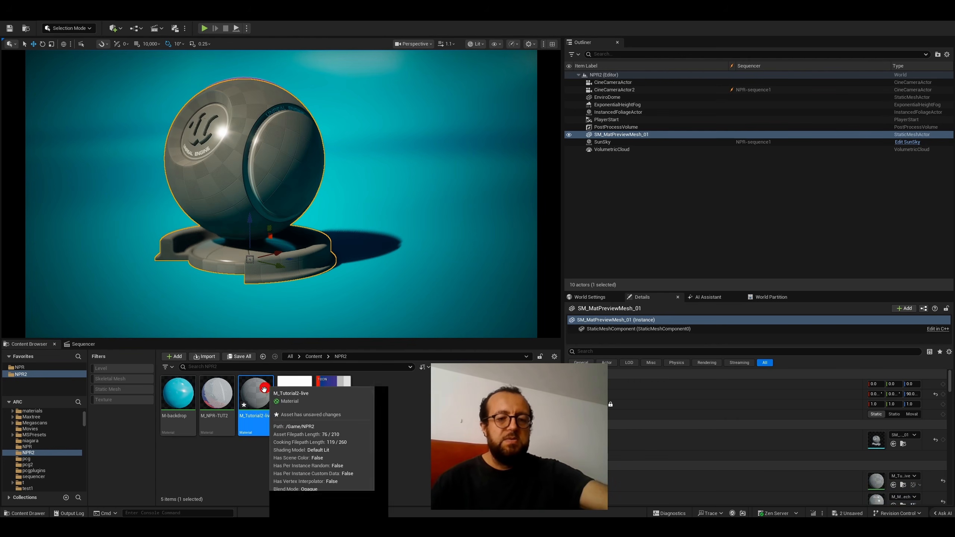
# - Open and save the M_Tutorial2-live material, with its editor window floating beside the level's preview mesh
pyautogui.doubleClick(252, 406)
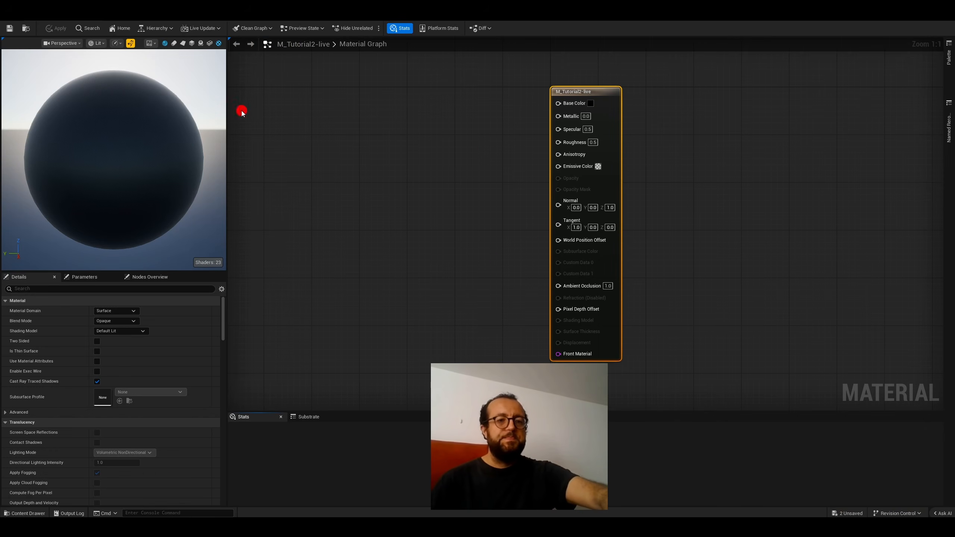
pyautogui.click(10, 30)
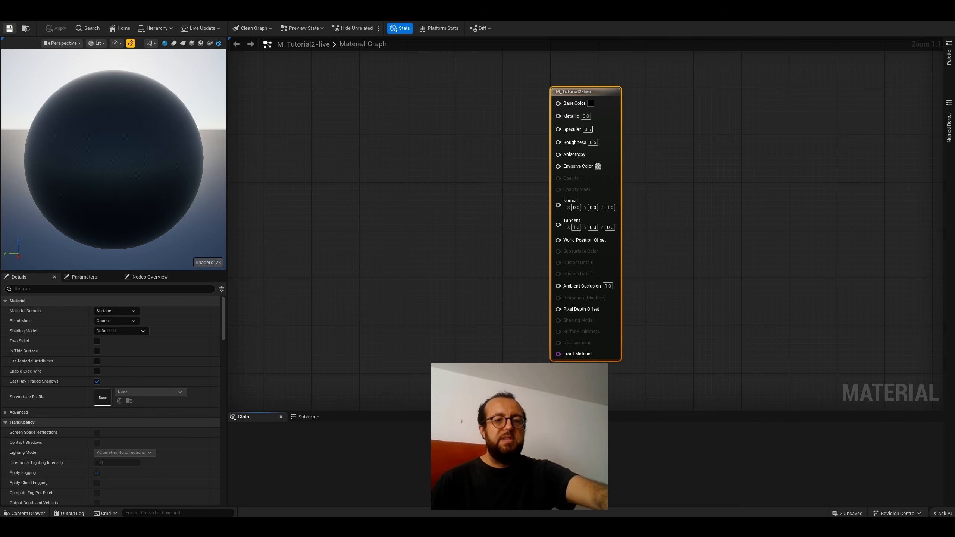
pyautogui.moveTo(579, 22); pyautogui.dragTo(634, 38)
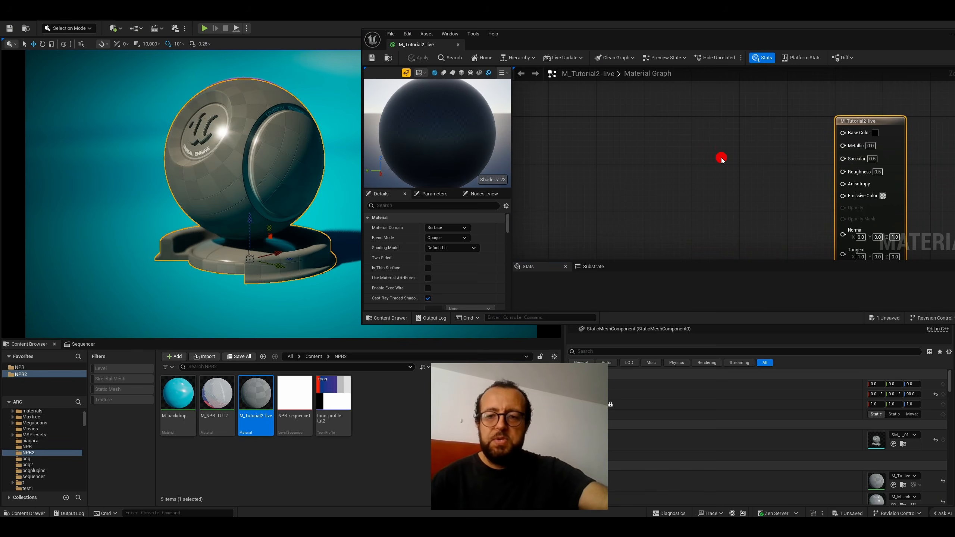
# - Add a Substrate Toon BSDF node to the material graph, beside the main material node
pyautogui.rightClick(721, 160)
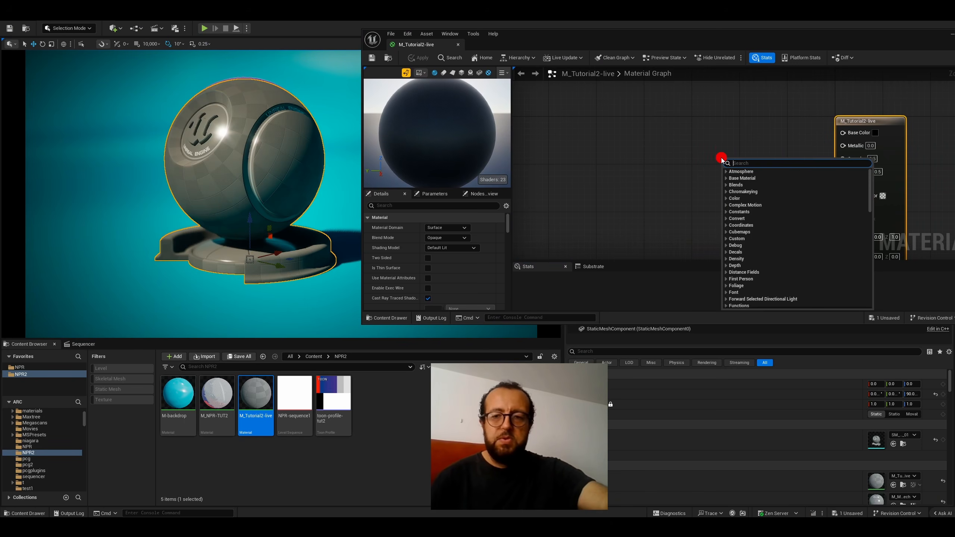
pyautogui.write('toon')
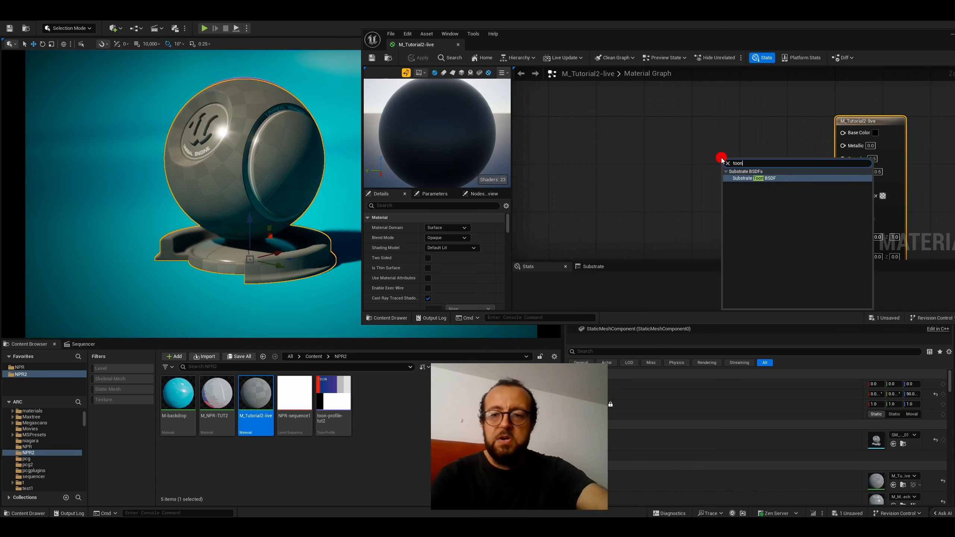
pyautogui.click(778, 184)
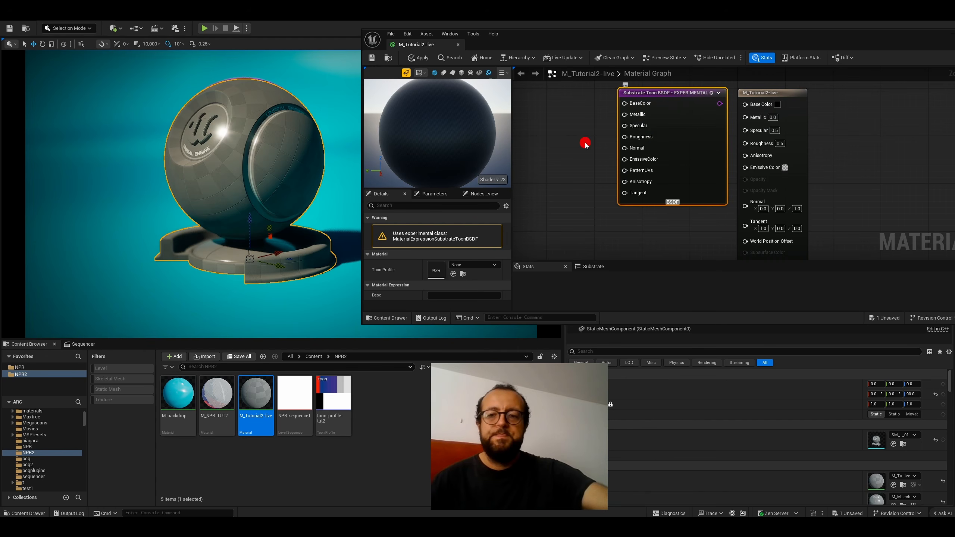
pyautogui.moveTo(215, 239); pyautogui.dragTo(300, 209, button='right')
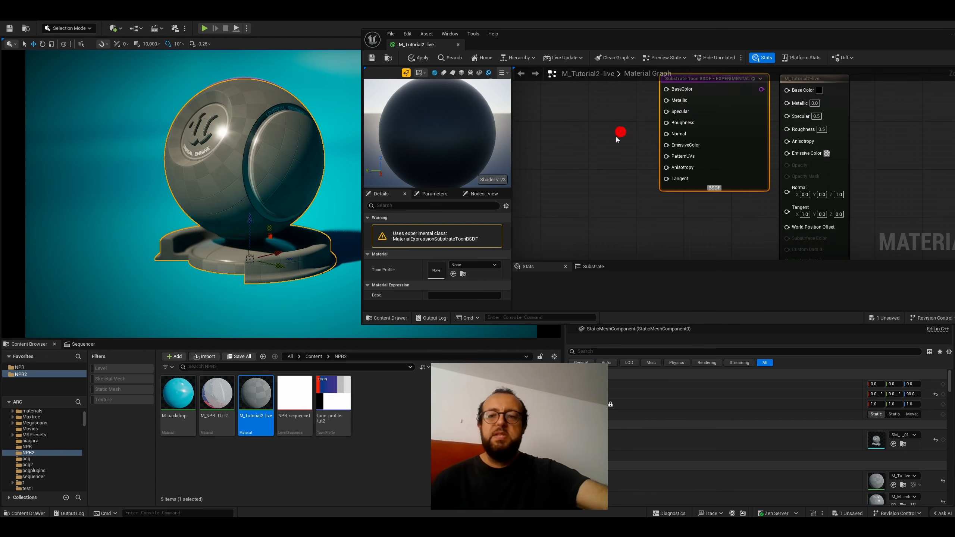
# - Connect the Substrate Toon BSDF output to the Front Material input, arrange the node beside it, and save the material
pyautogui.scroll(-3, 616, 136)
pyautogui.scroll(-2, 633, 108)
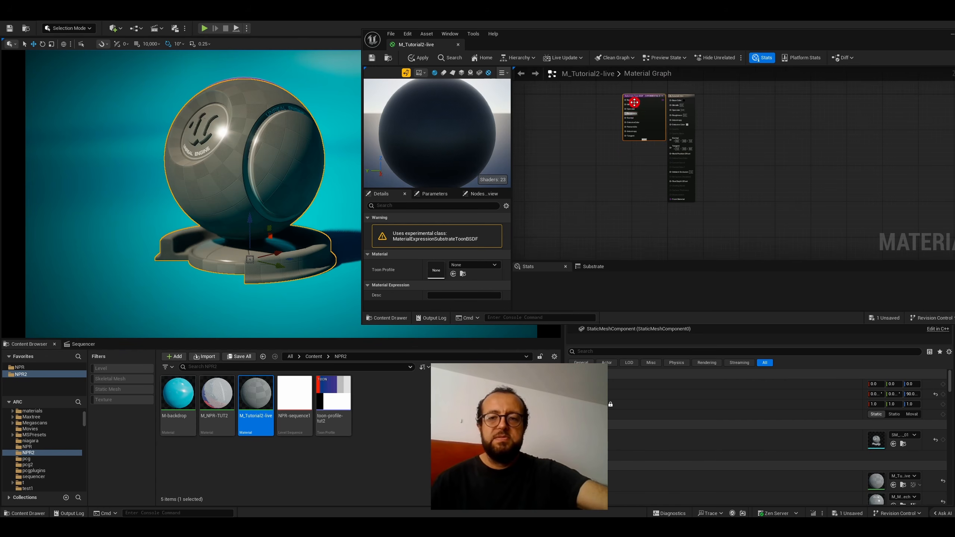
pyautogui.scroll(4, 634, 102)
pyautogui.moveTo(626, 145); pyautogui.dragTo(683, 210)
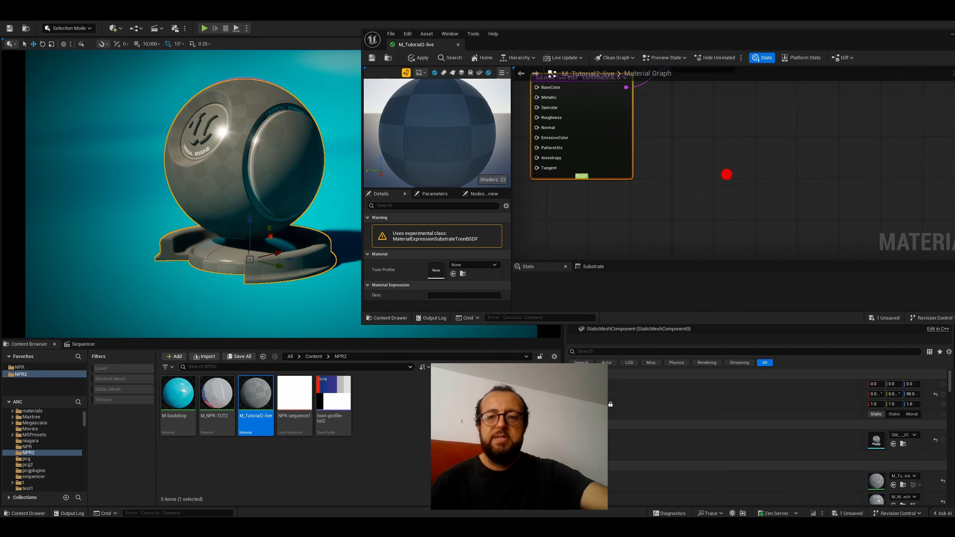
pyautogui.scroll(-5, 726, 174)
pyautogui.scroll(5, 725, 174)
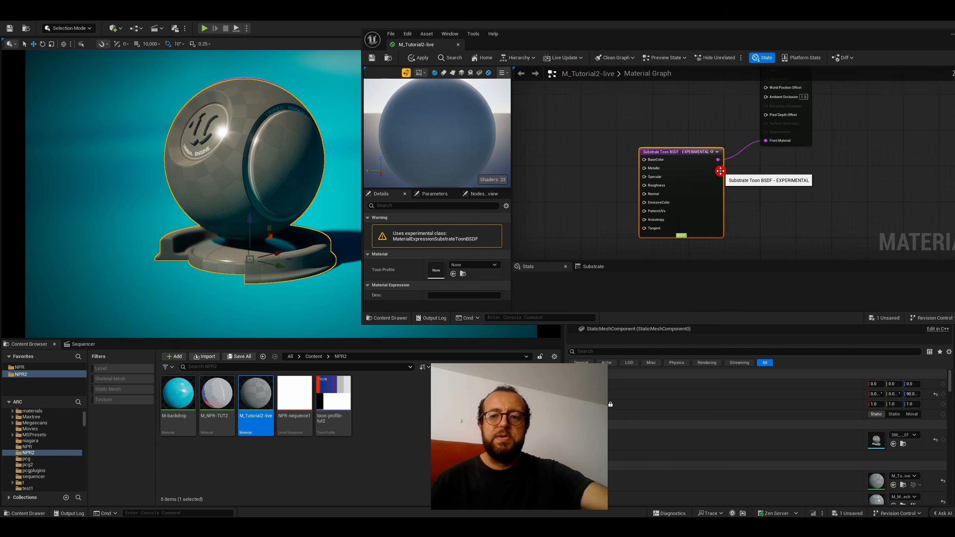
pyautogui.scroll(2, 640, 163)
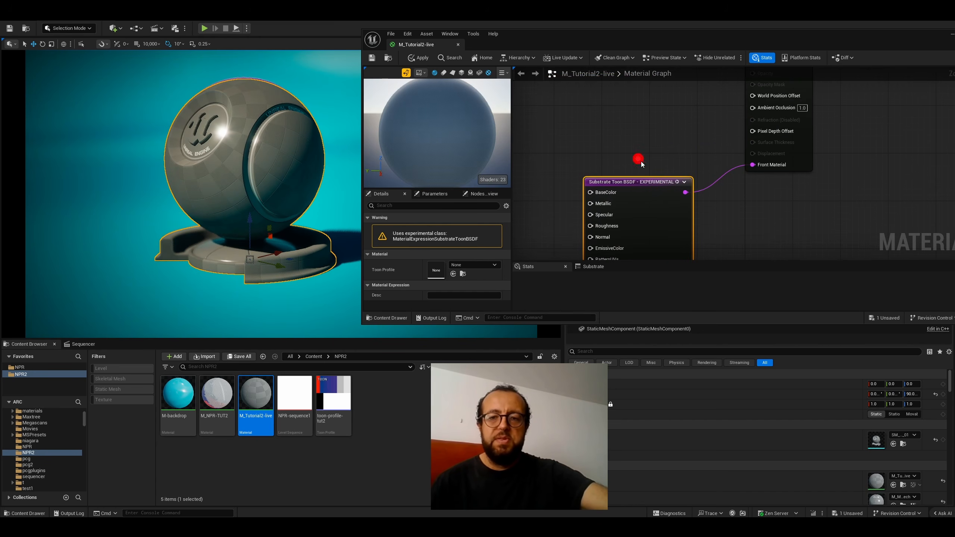
pyautogui.moveTo(647, 177); pyautogui.dragTo(641, 129)
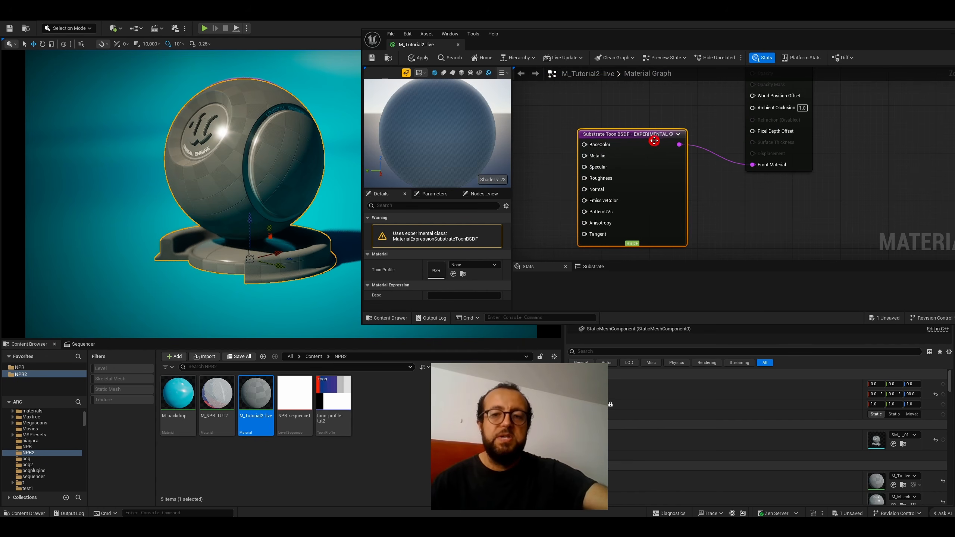
pyautogui.click(621, 111)
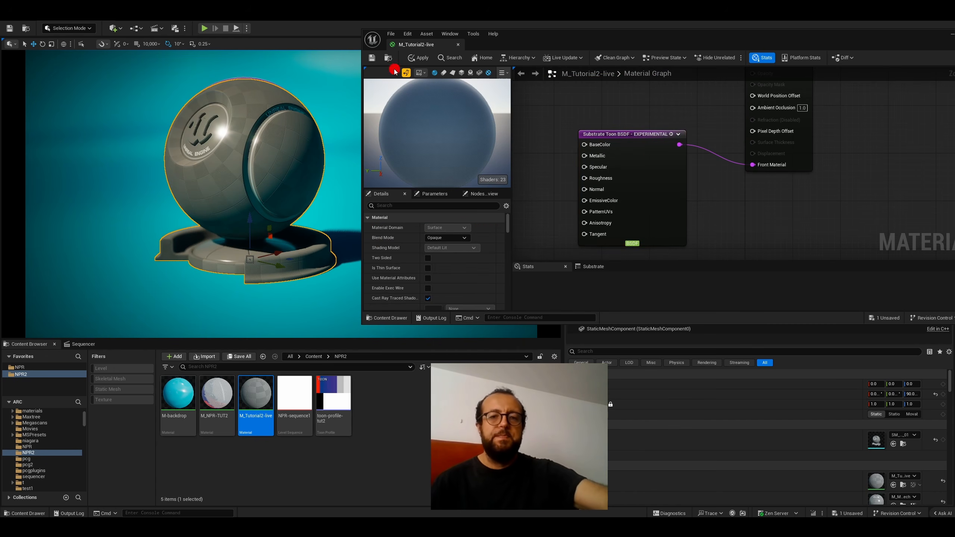
pyautogui.click(371, 59)
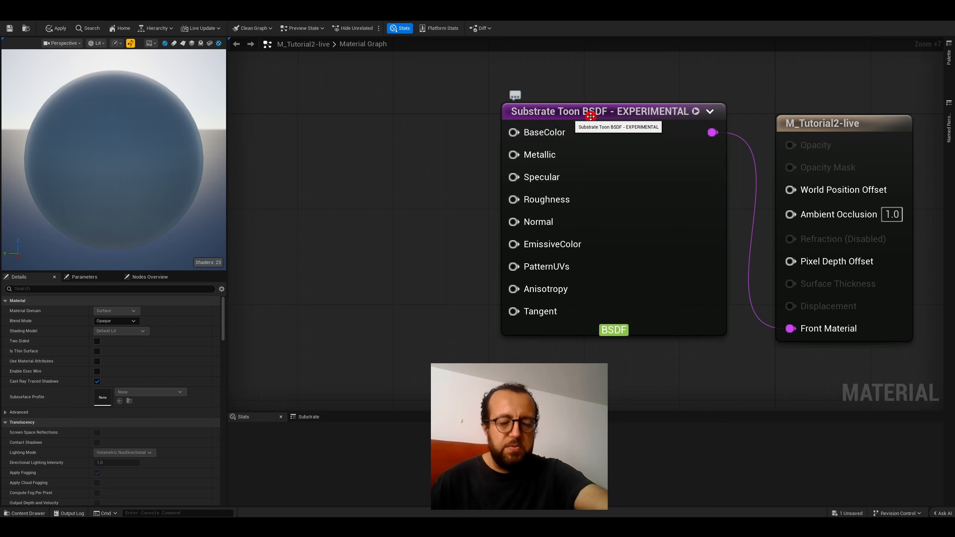
# - Add a Constant3Vector node before the Substrate Toon BSDF node and connect its output to BaseColor
pyautogui.moveTo(591, 116); pyautogui.dragTo(612, 117)
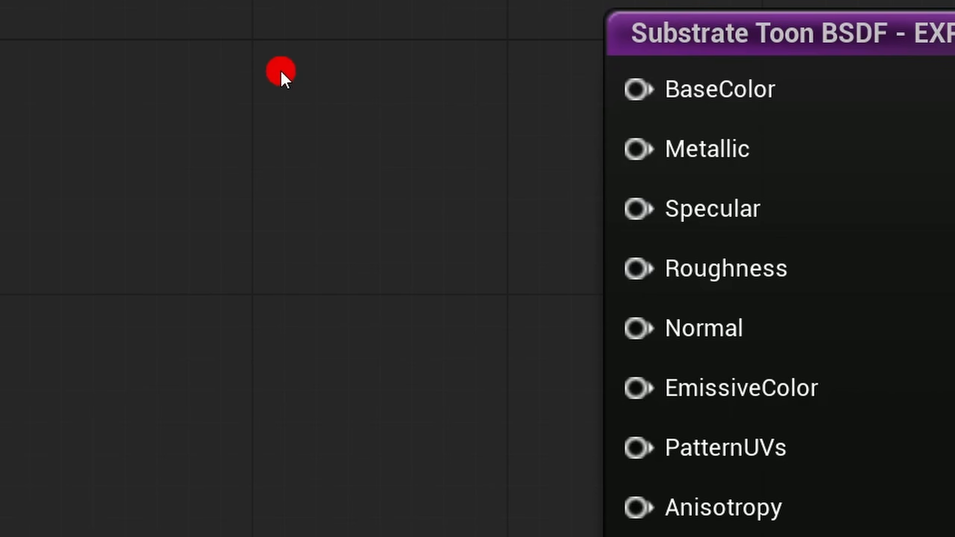
pyautogui.rightClick(313, 151)
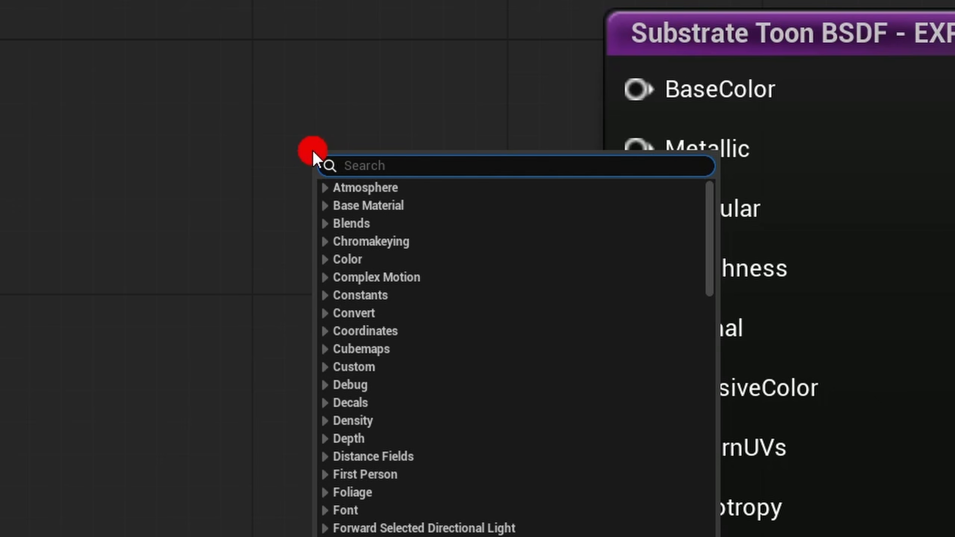
pyautogui.write('constant')
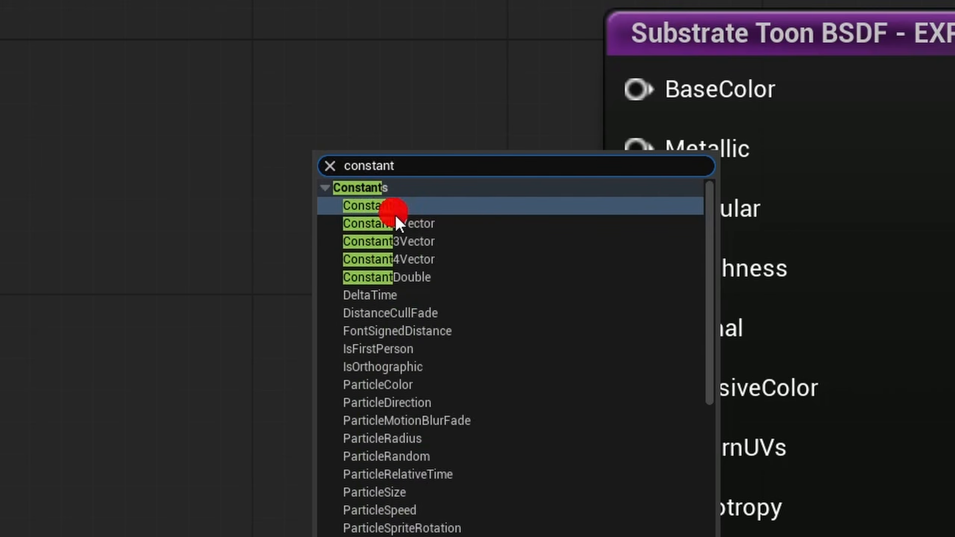
pyautogui.click(401, 236)
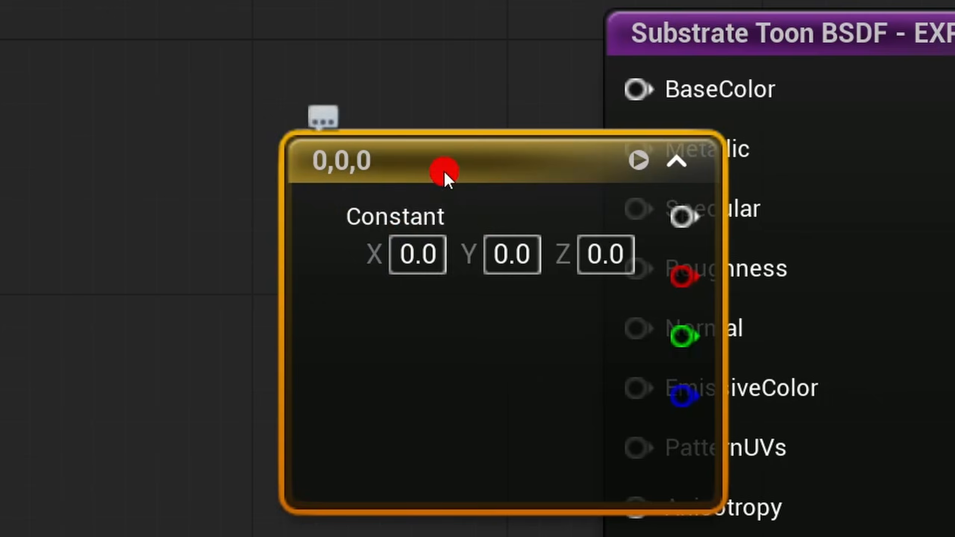
pyautogui.moveTo(443, 171); pyautogui.dragTo(130, 77)
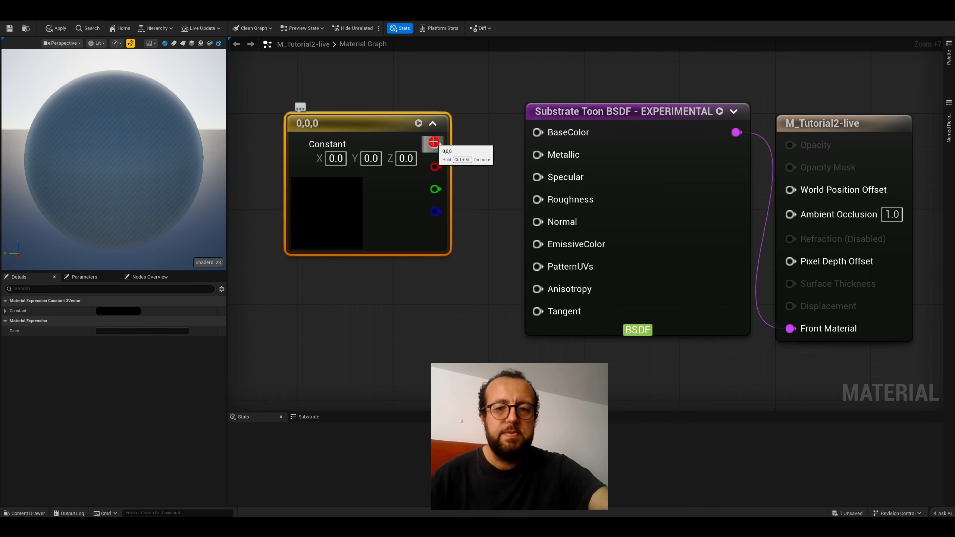
pyautogui.moveTo(437, 140); pyautogui.dragTo(539, 132)
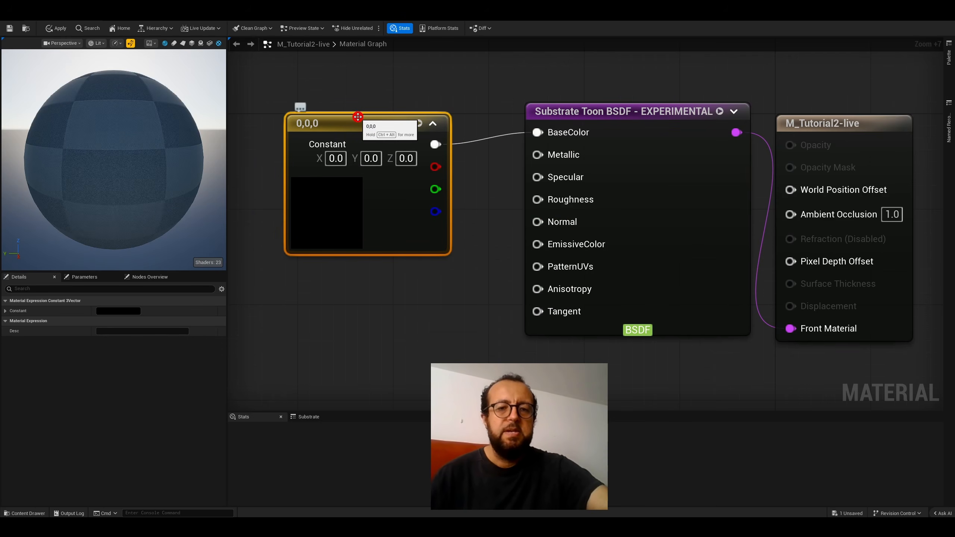
pyautogui.moveTo(361, 121); pyautogui.dragTo(380, 88)
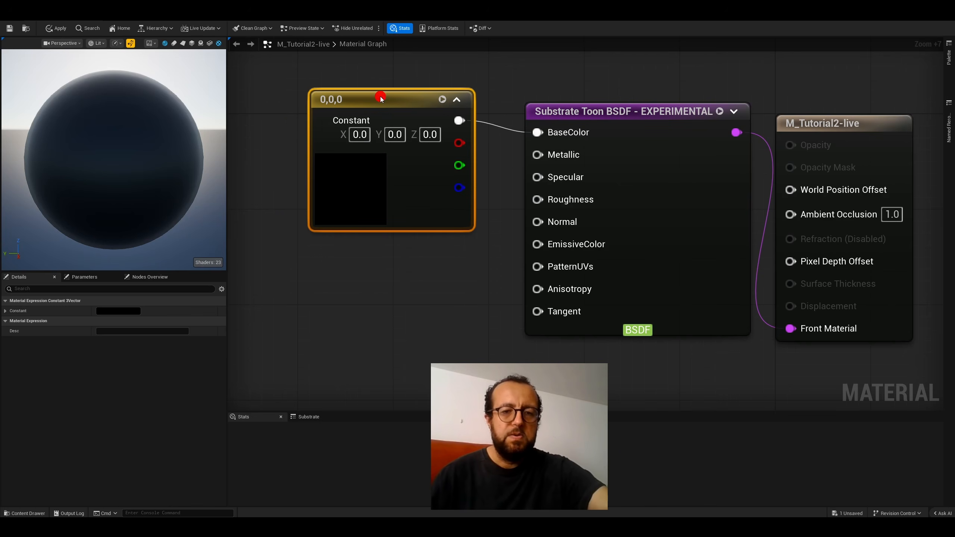
# - Set the X component of the Constant3Vector node feeding BaseColor to 0.45
pyautogui.doubleClick(350, 179)
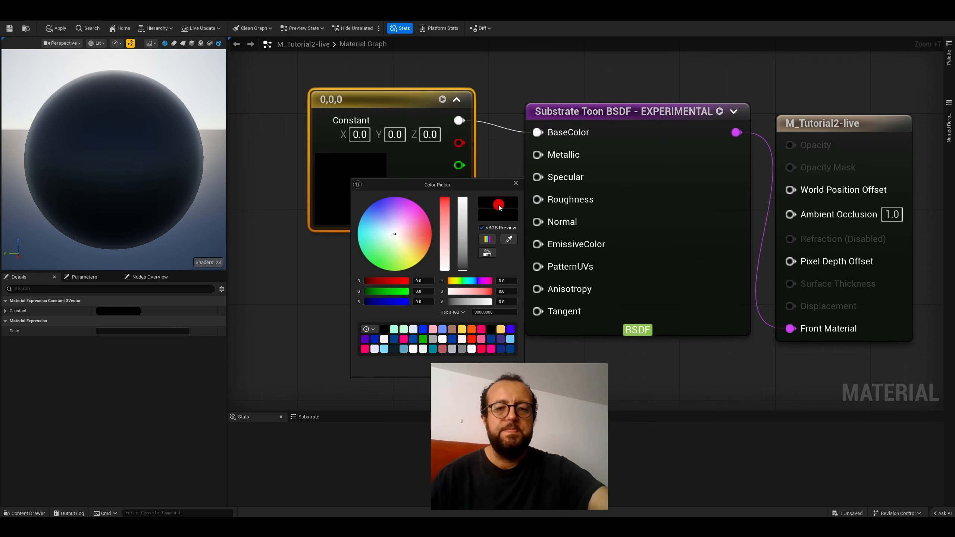
pyautogui.click(516, 184)
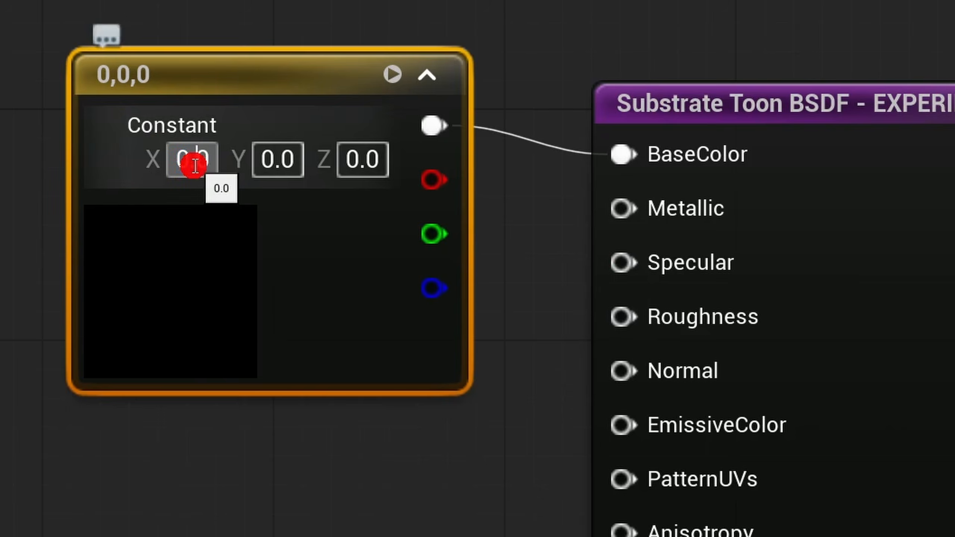
pyautogui.press('BackSpace')
pyautogui.press('BackSpace')
pyautogui.press('BackSpace')
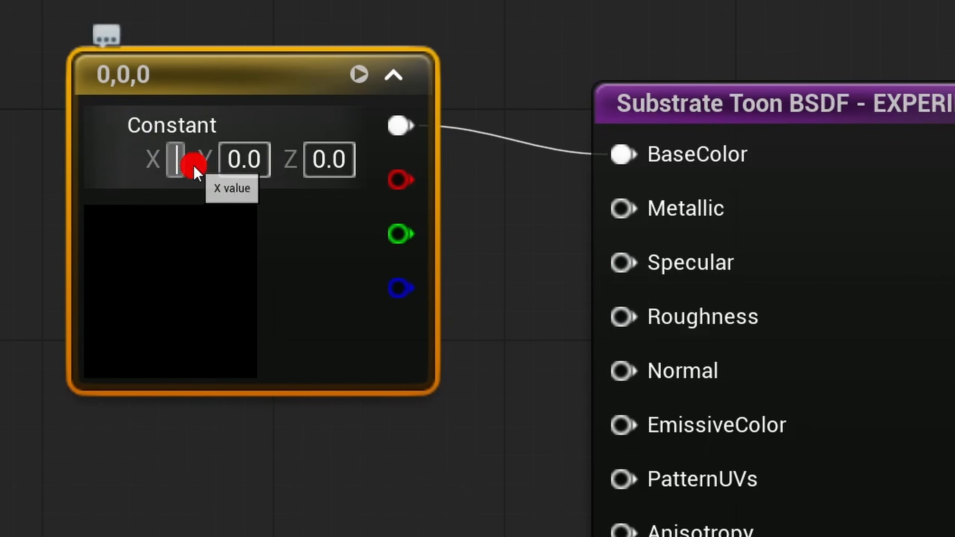
pyautogui.write('.')
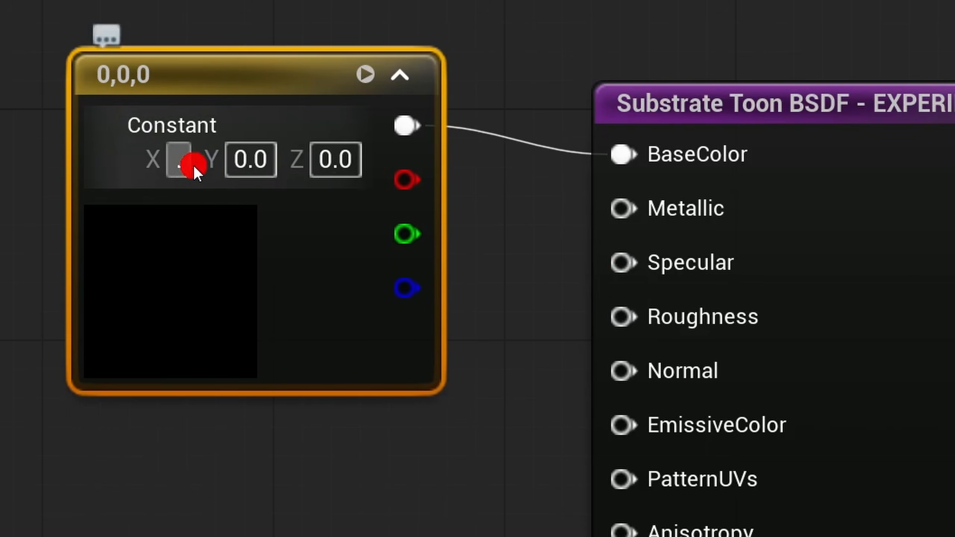
pyautogui.write('45')
pyautogui.press('Return')
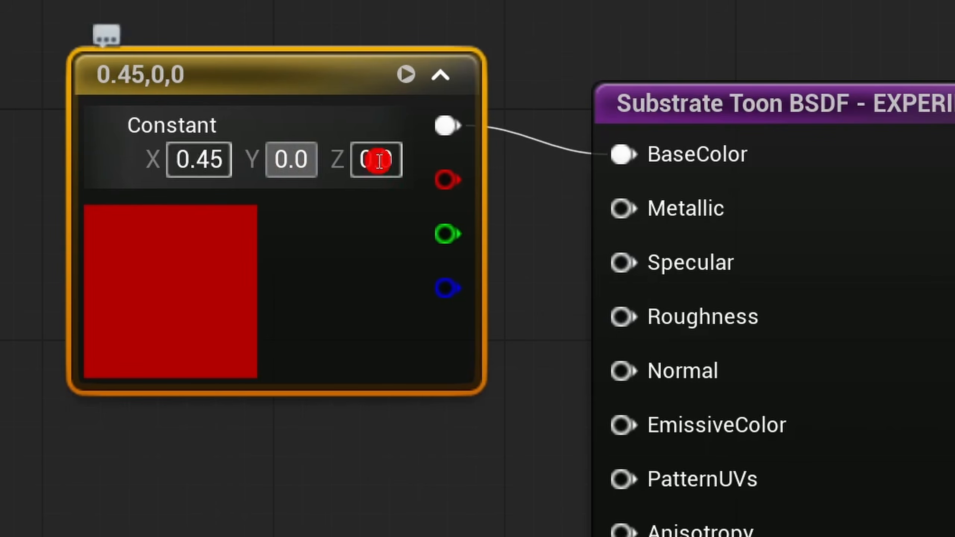
# - Set the Y and Z components of the base color Constant3Vector to 0.45 each
pyautogui.click(288, 160)
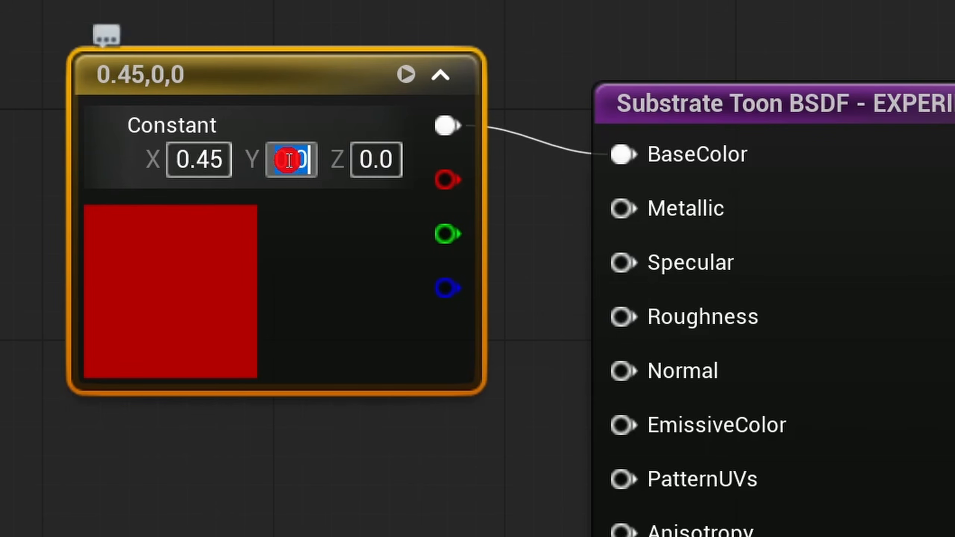
pyautogui.write('.45')
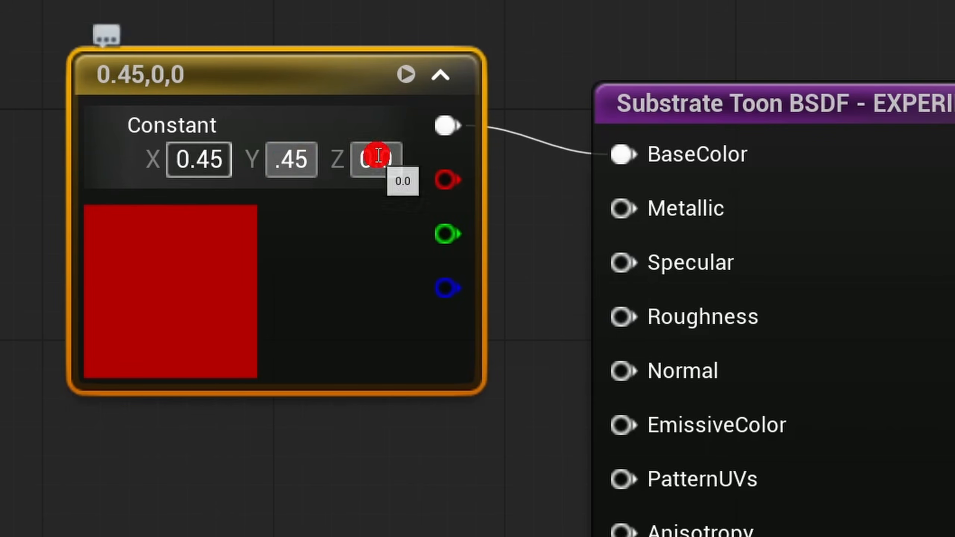
pyautogui.press('Return')
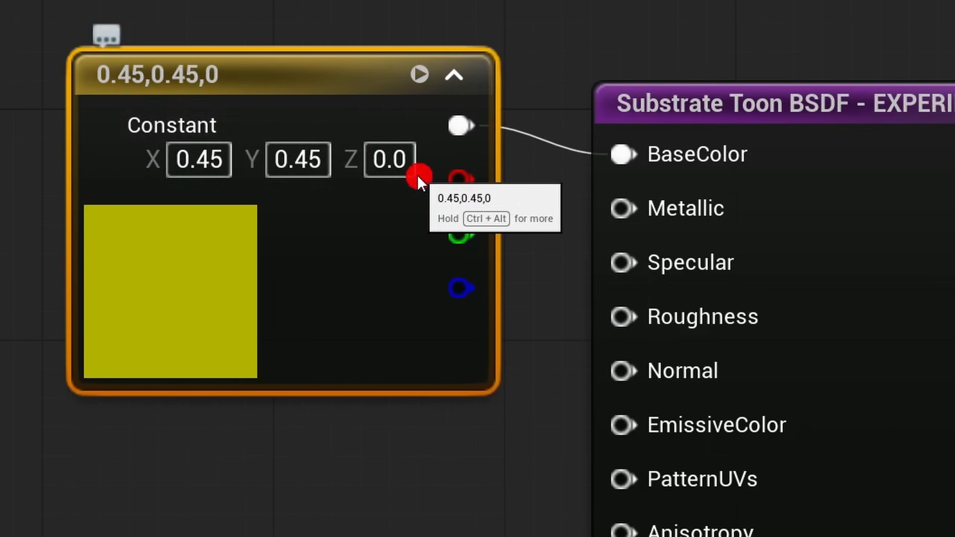
pyautogui.click(393, 153)
pyautogui.write('.45')
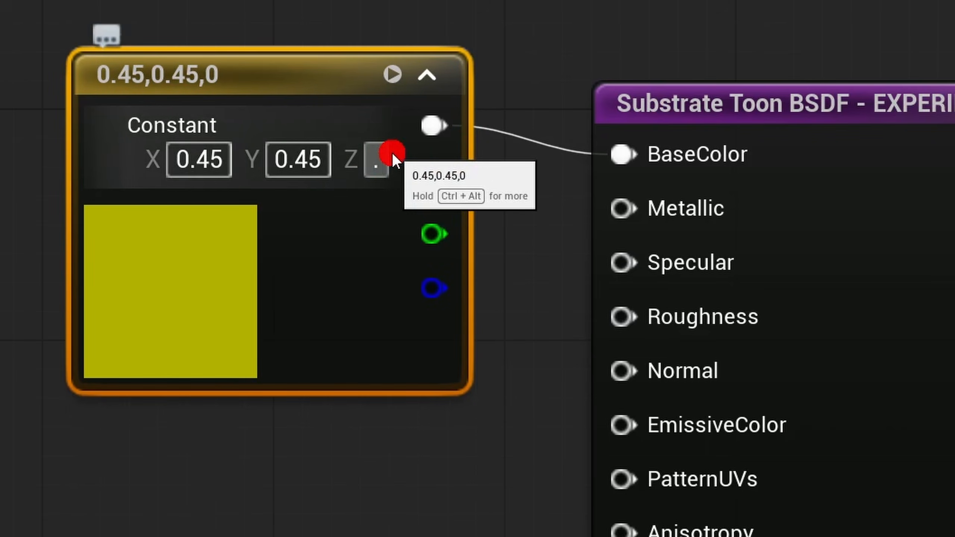
pyautogui.press('Return')
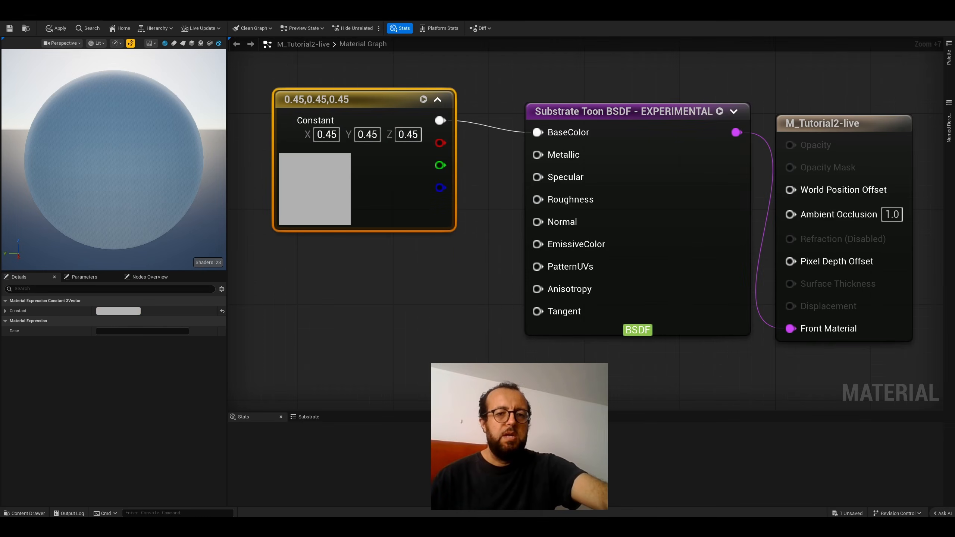
# - Float the material editor window beside the level's preview mesh, then apply and save the material changes
pyautogui.doubleClick(466, 14)
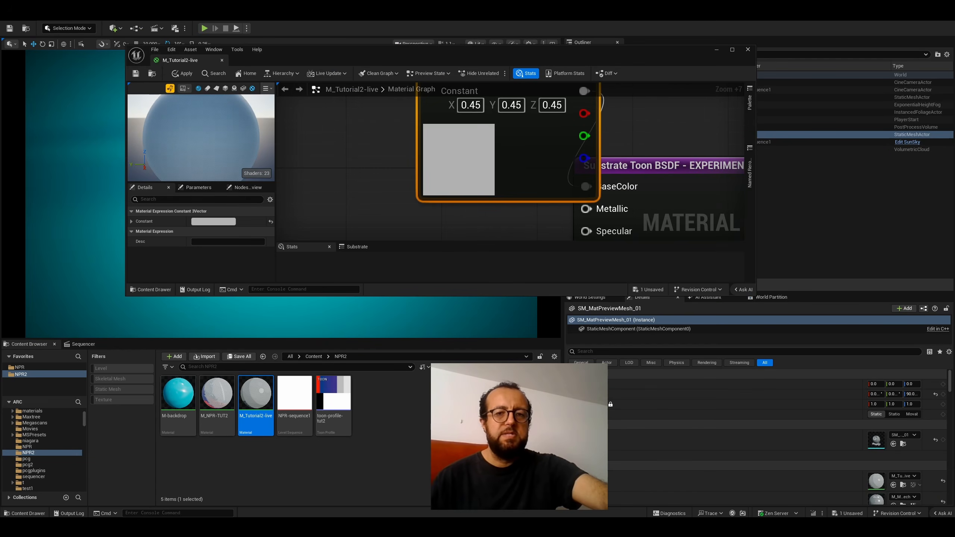
pyautogui.moveTo(352, 54); pyautogui.dragTo(574, 63)
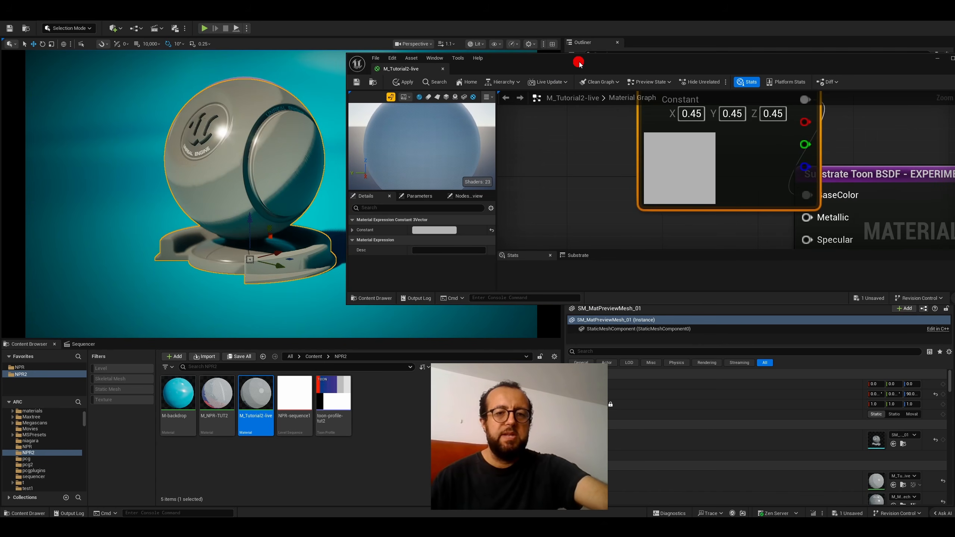
pyautogui.click(396, 84)
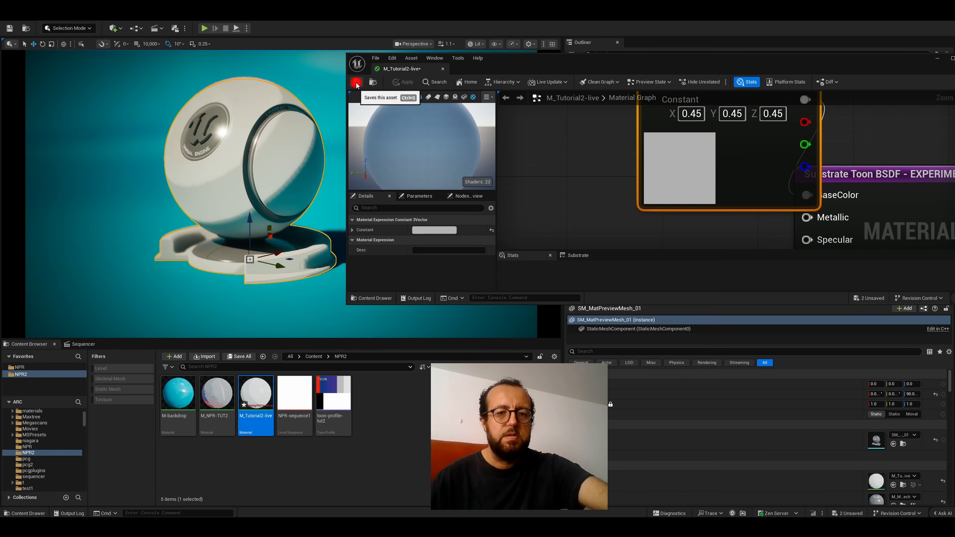
pyautogui.moveTo(508, 53); pyautogui.dragTo(532, 83)
# - Add a Constant node below the Constant3Vector, connect its output to the Toon BSDF's Metallic input, and align it under the vector node
pyautogui.scroll(-4, 684, 256)
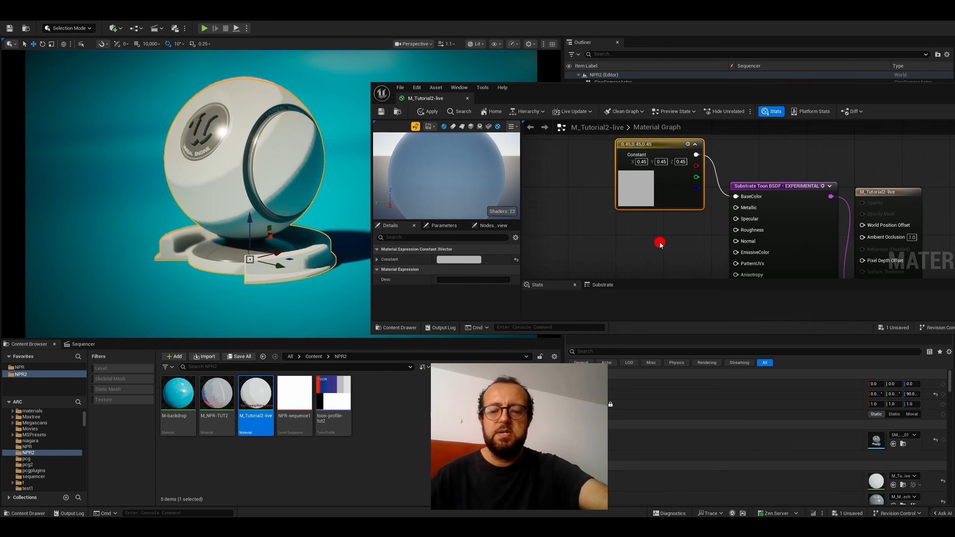
pyautogui.click(660, 225)
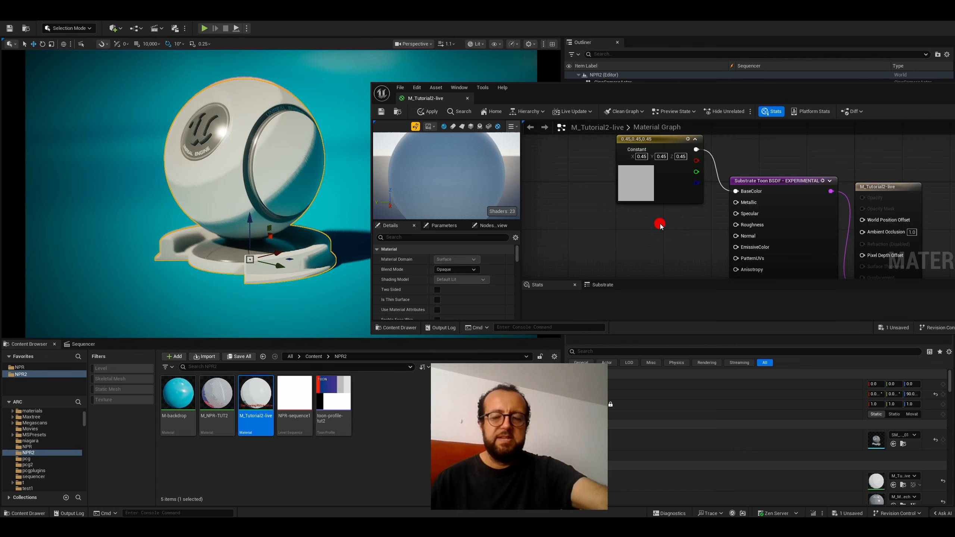
pyautogui.rightClick(661, 225)
pyautogui.write('cons')
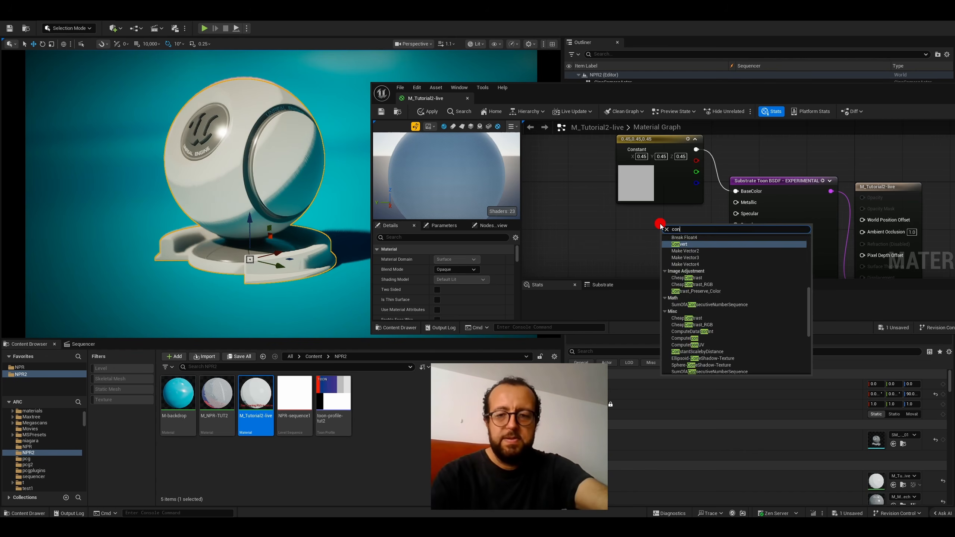
pyautogui.write('tant')
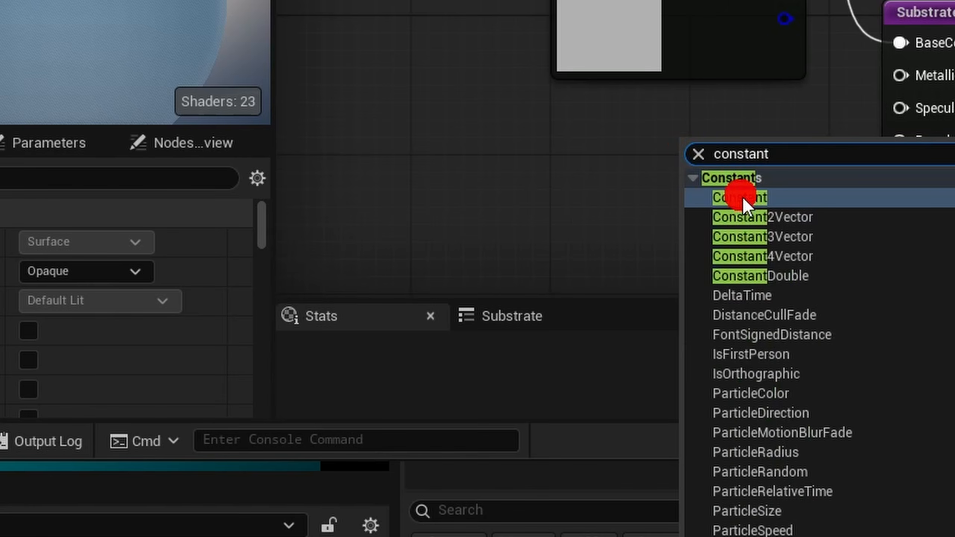
pyautogui.click(742, 198)
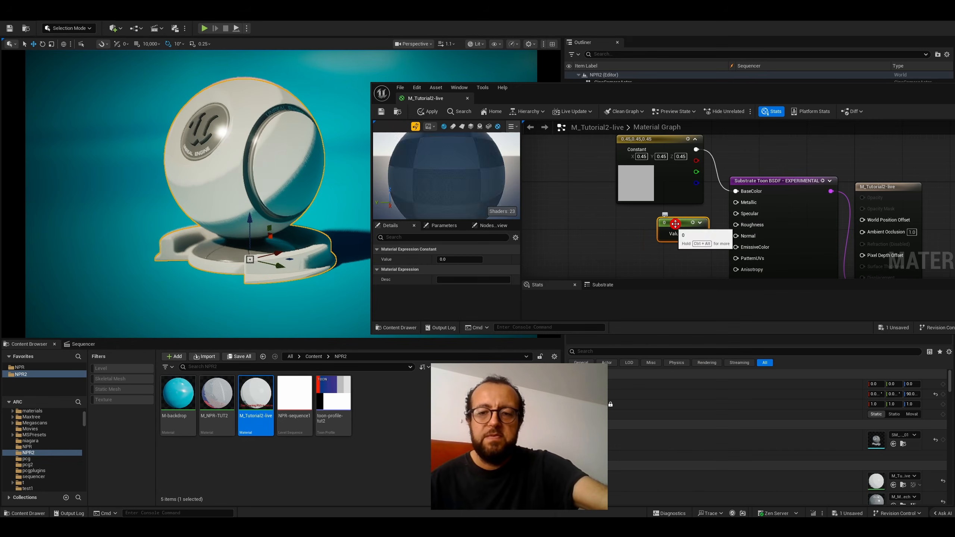
pyautogui.moveTo(691, 240); pyautogui.dragTo(735, 203)
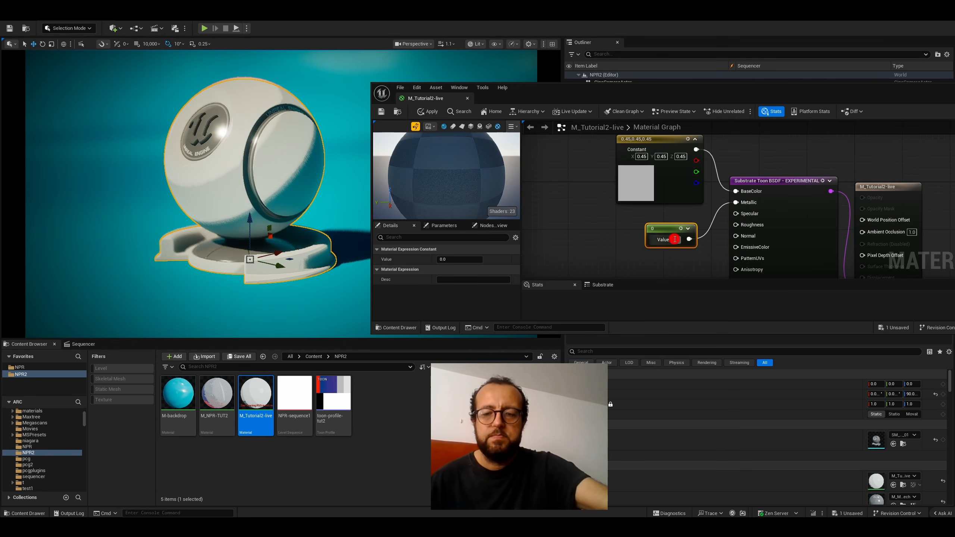
pyautogui.moveTo(676, 230); pyautogui.dragTo(664, 229)
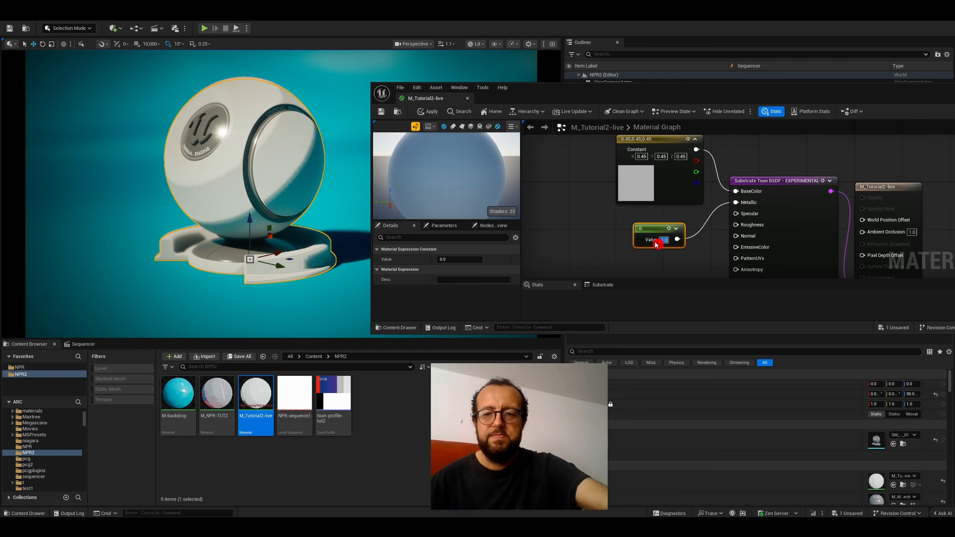
pyautogui.click(654, 252)
pyautogui.moveTo(648, 228); pyautogui.dragTo(643, 219)
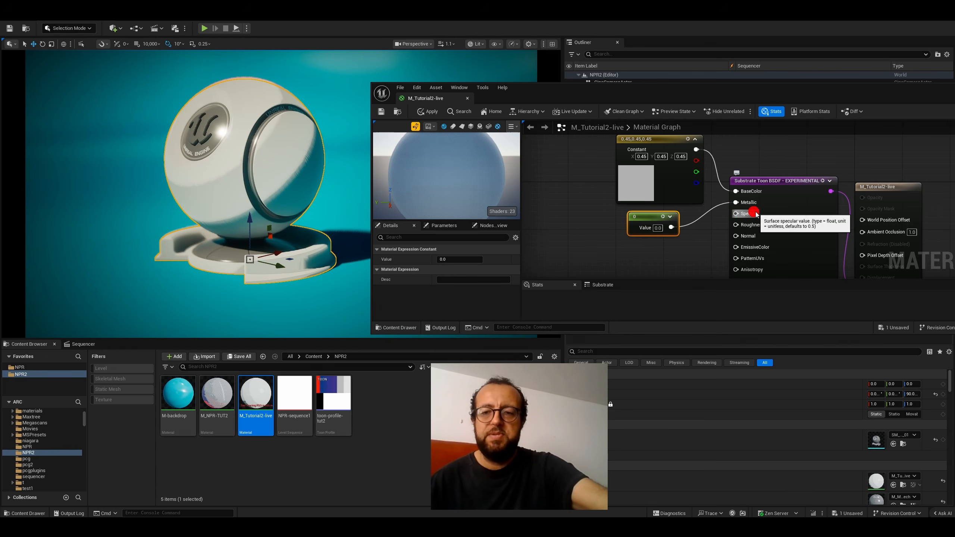
# - Add a second Constant node and connect its output to the Specular input of the Substrate Toon BSDF
pyautogui.rightClick(699, 241)
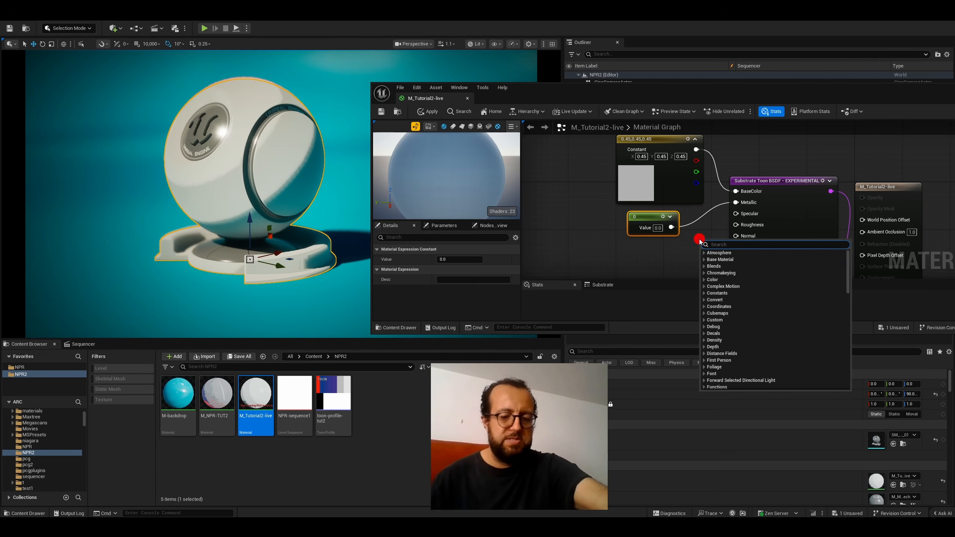
pyautogui.write('consa')
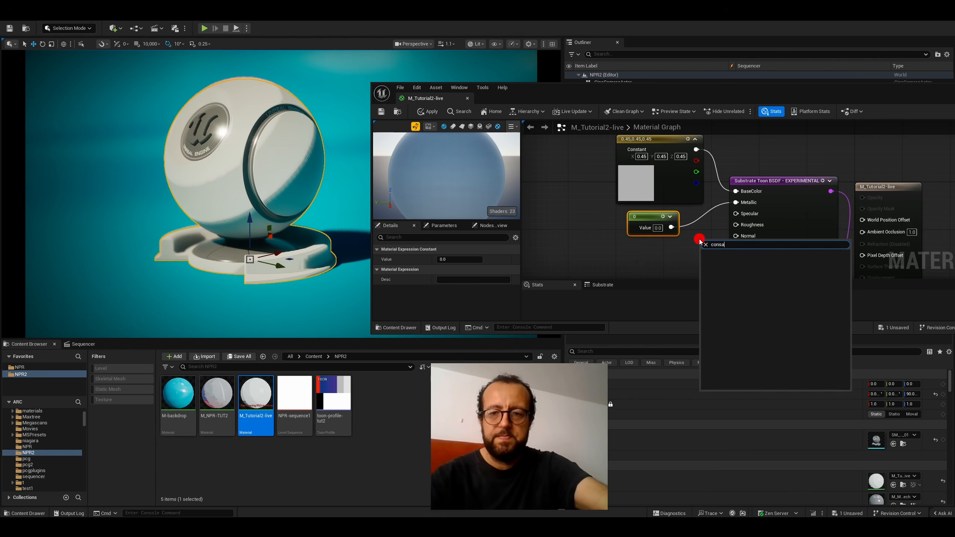
pyautogui.press('BackSpace')
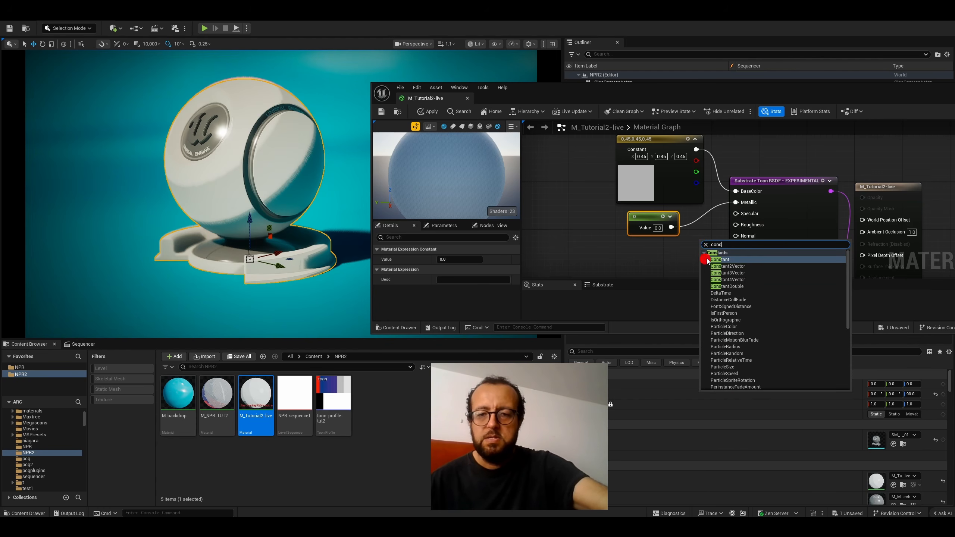
pyautogui.click(711, 260)
pyautogui.moveTo(710, 240); pyautogui.dragTo(739, 216)
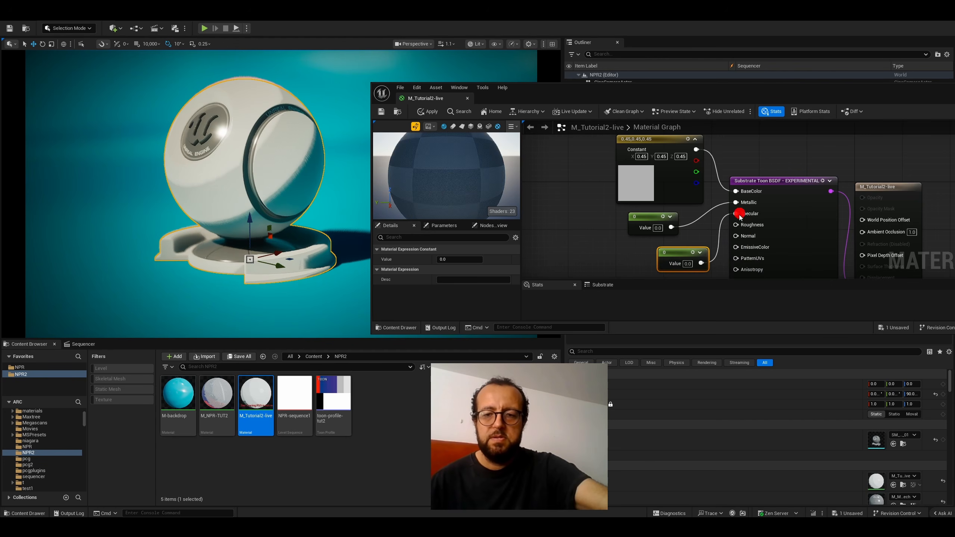
# - Set the Specular constant to 0.5 and align its node below the Metallic constant
pyautogui.click(690, 263)
pyautogui.write('0.5')
pyautogui.press('Return')
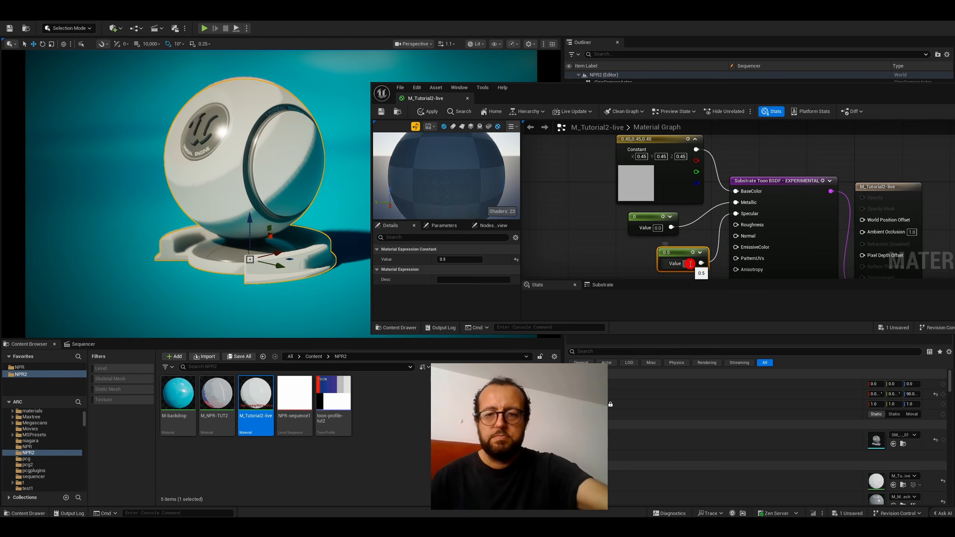
pyautogui.moveTo(676, 255); pyautogui.dragTo(647, 250)
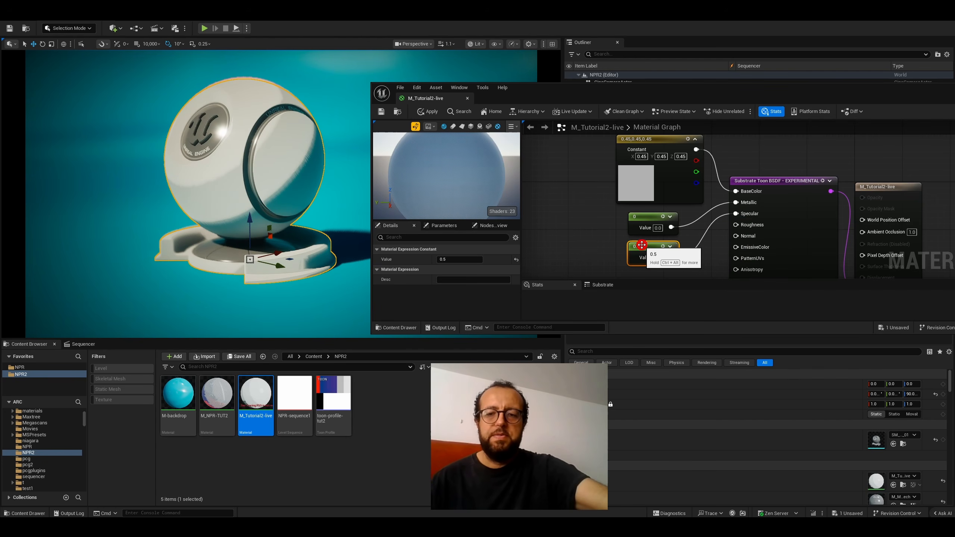
pyautogui.moveTo(599, 211); pyautogui.dragTo(640, 209, button='right')
pyautogui.rightClick(647, 222)
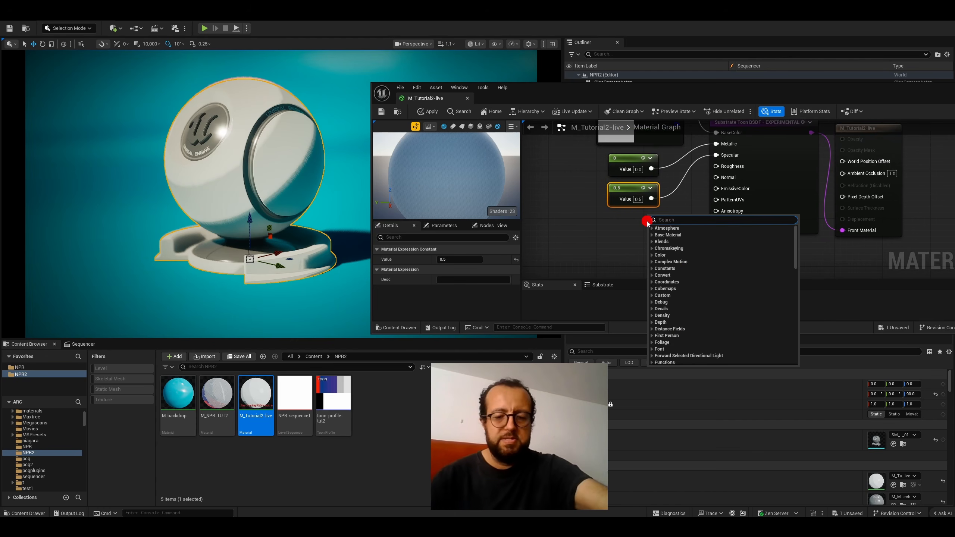
pyautogui.write('constan')
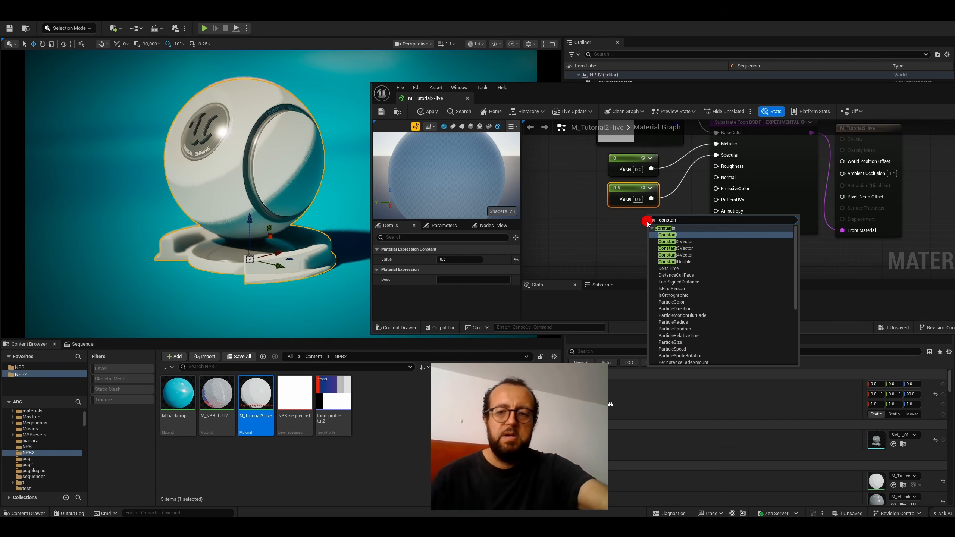
pyautogui.click(633, 215)
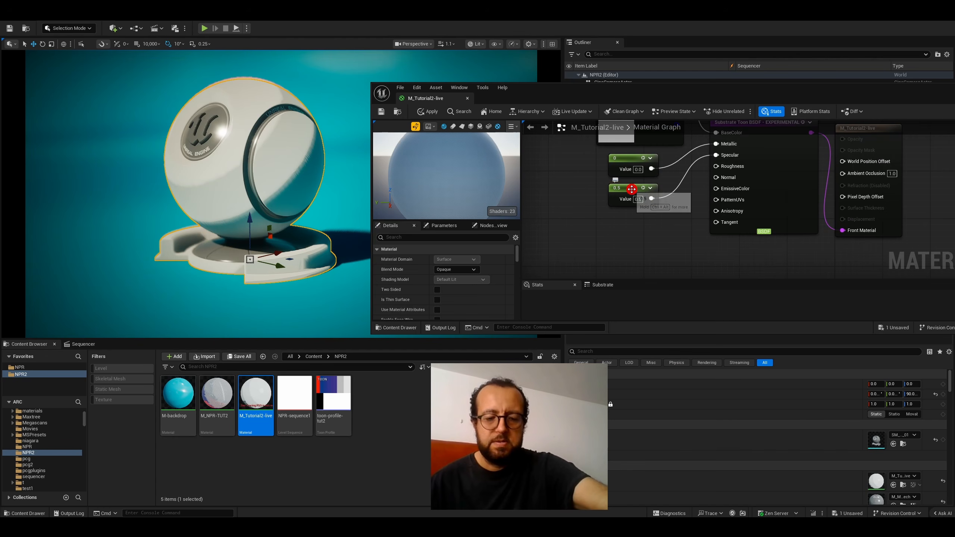
# - Duplicate the 0.5 Specular constant below the original and connect the copy to the Roughness input of the Substrate Toon BSDF
pyautogui.click(631, 189)
pyautogui.click(638, 224)
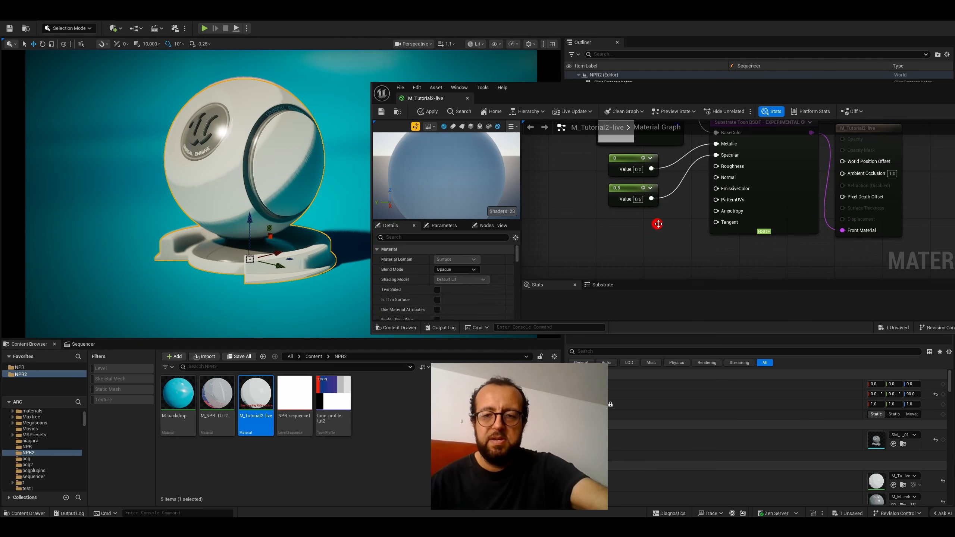
pyautogui.hotkey('ctrl', 'v')
pyautogui.moveTo(659, 225); pyautogui.dragTo(719, 166)
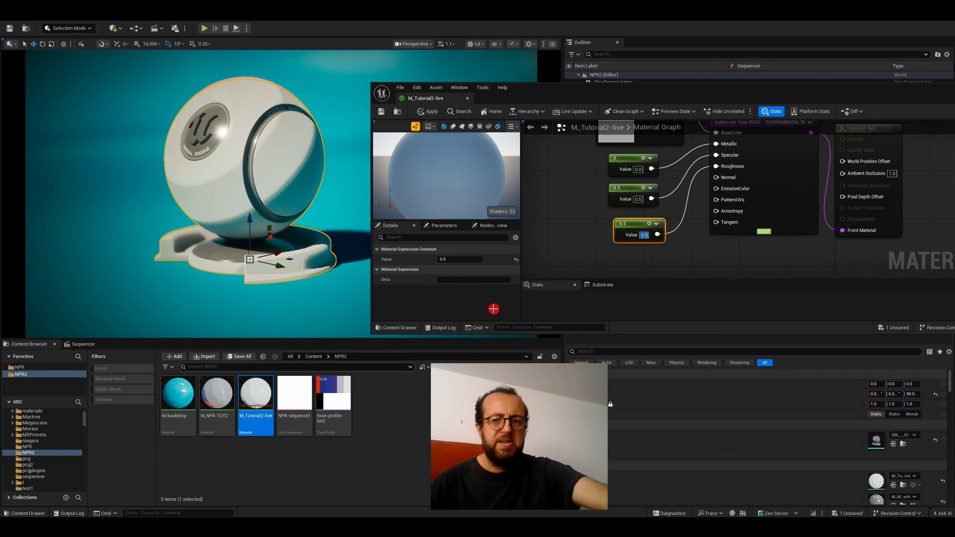
# - Search the NPR2 content folder for "cloud" with the results filtered to Texture assets
pyautogui.click(212, 369)
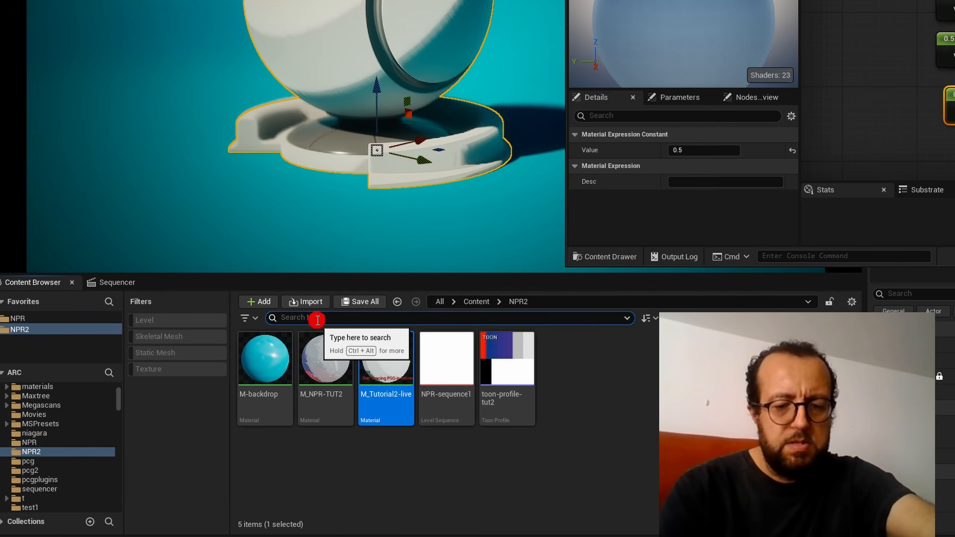
pyautogui.write('cloud')
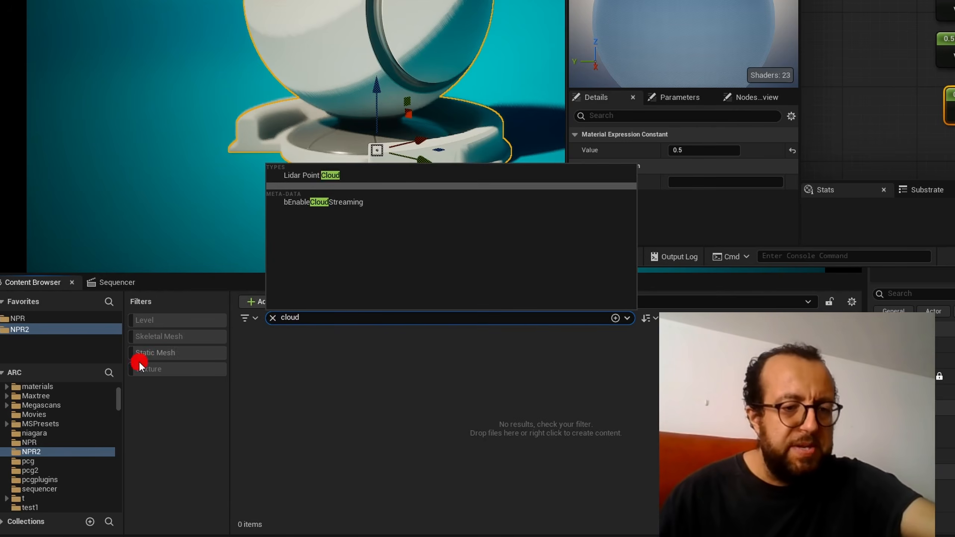
pyautogui.click(161, 367)
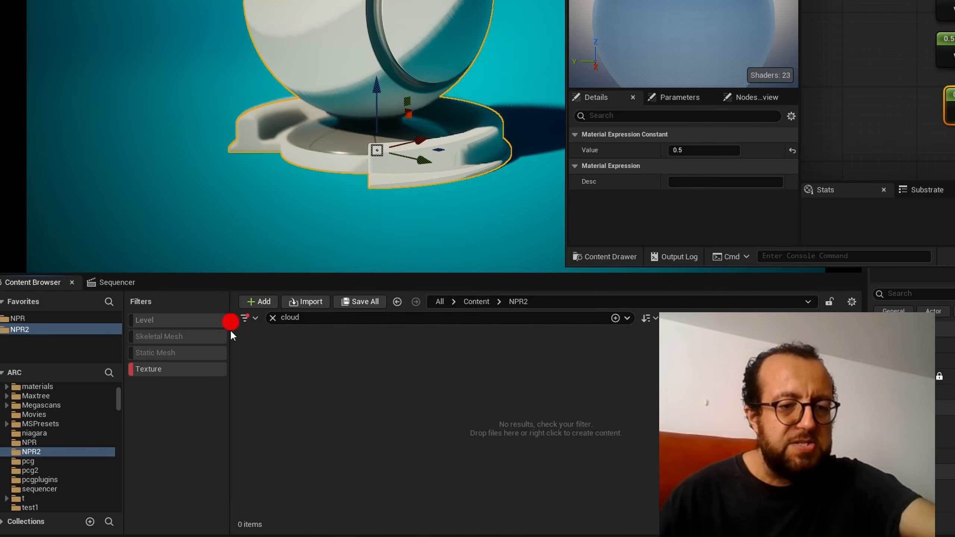
# - Widen the "cloud" texture search to the whole Content folder
pyautogui.click(251, 316)
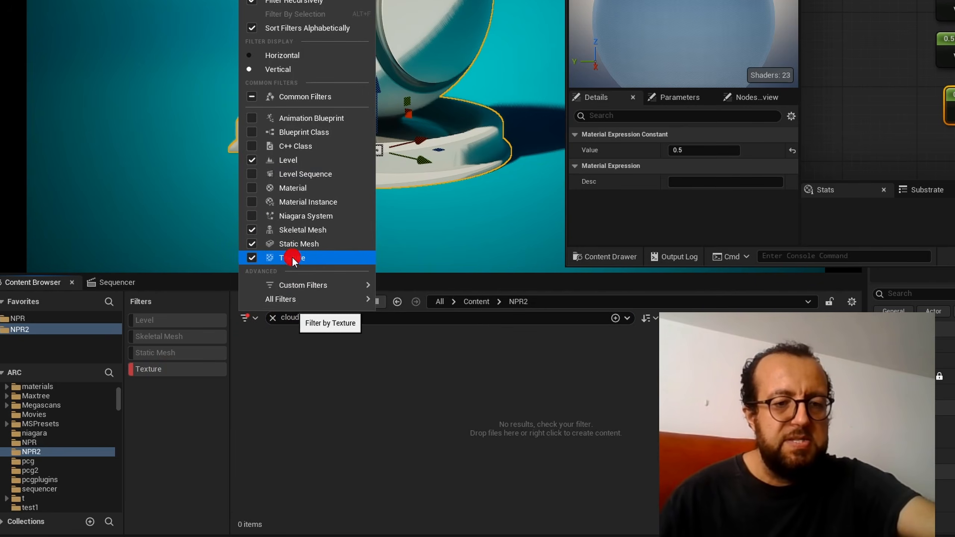
pyautogui.click(269, 367)
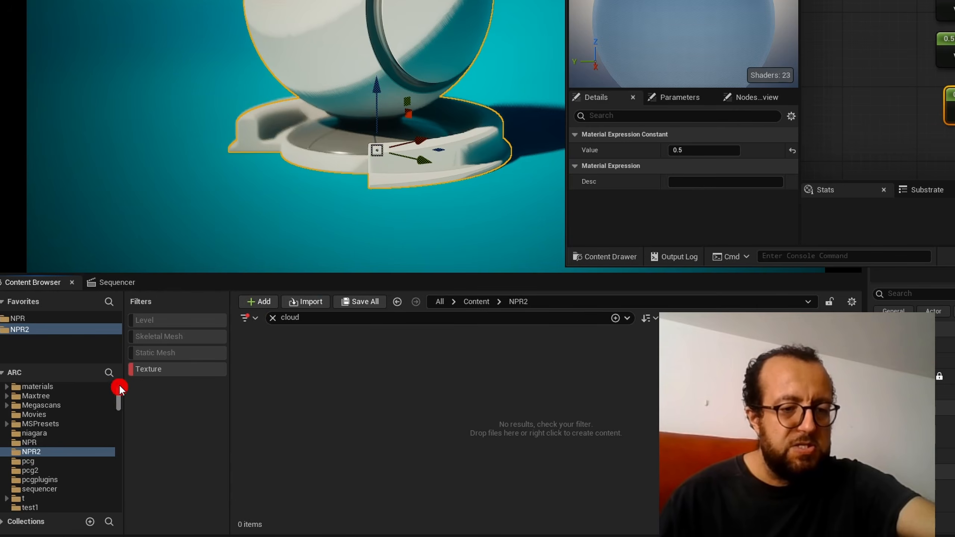
pyautogui.scroll(4, 119, 383)
pyautogui.click(18, 402)
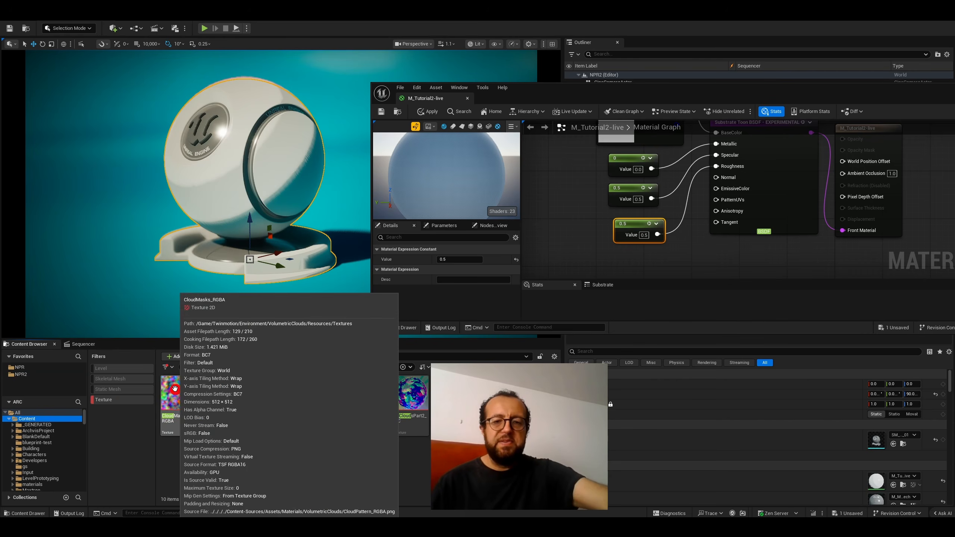
# - Add the CloudMasks_RGBA texture to the material graph and connect its R output to the PatternUVs input of the Substrate Toon BSDF
pyautogui.moveTo(175, 388); pyautogui.dragTo(569, 216)
pyautogui.moveTo(569, 216); pyautogui.dragTo(567, 214)
pyautogui.moveTo(484, 182); pyautogui.dragTo(653, 208, button='right')
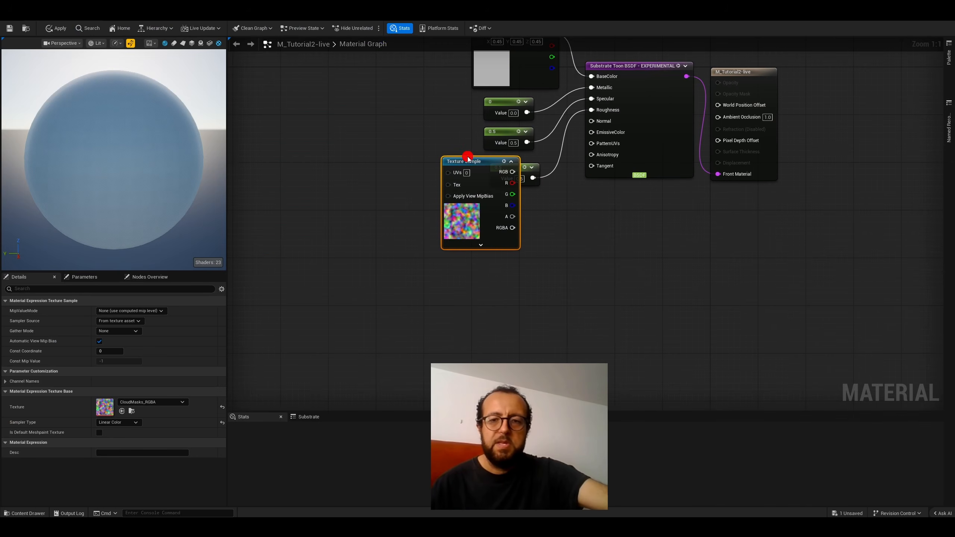
pyautogui.moveTo(462, 168); pyautogui.dragTo(588, 156)
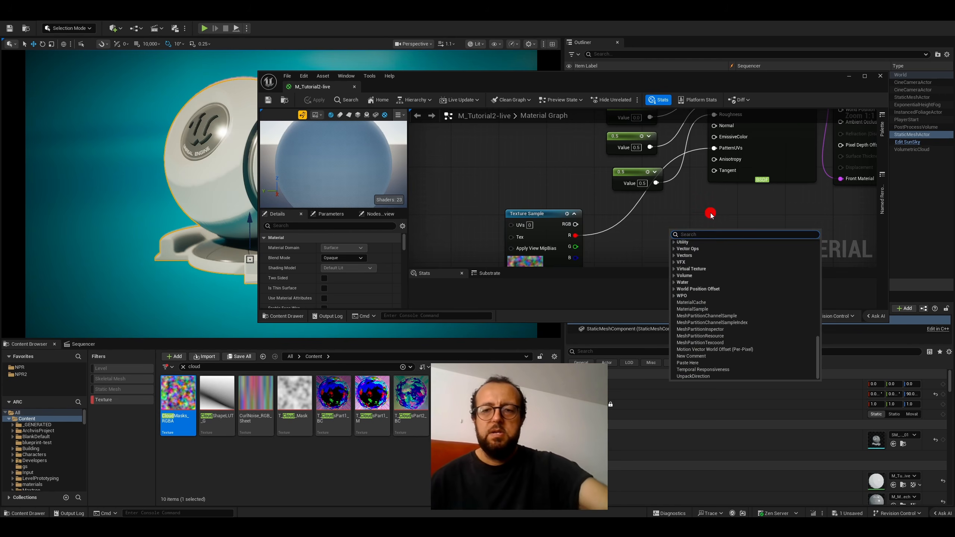
pyautogui.click(671, 211)
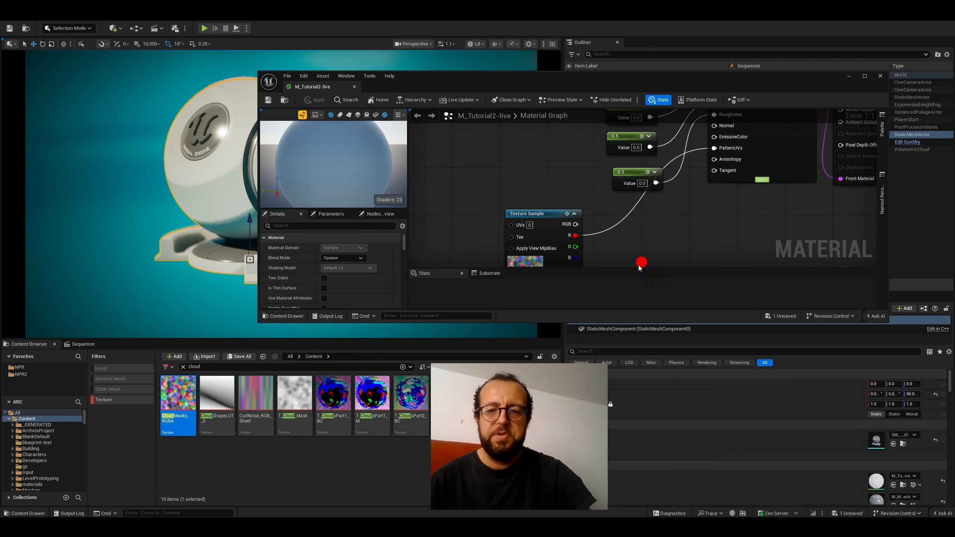
# - Add a Constant node beside the Texture Sample and connect it to the Anisotropy input of the Substrate Toon BSDF
pyautogui.rightClick(632, 267)
pyautogui.write('constant')
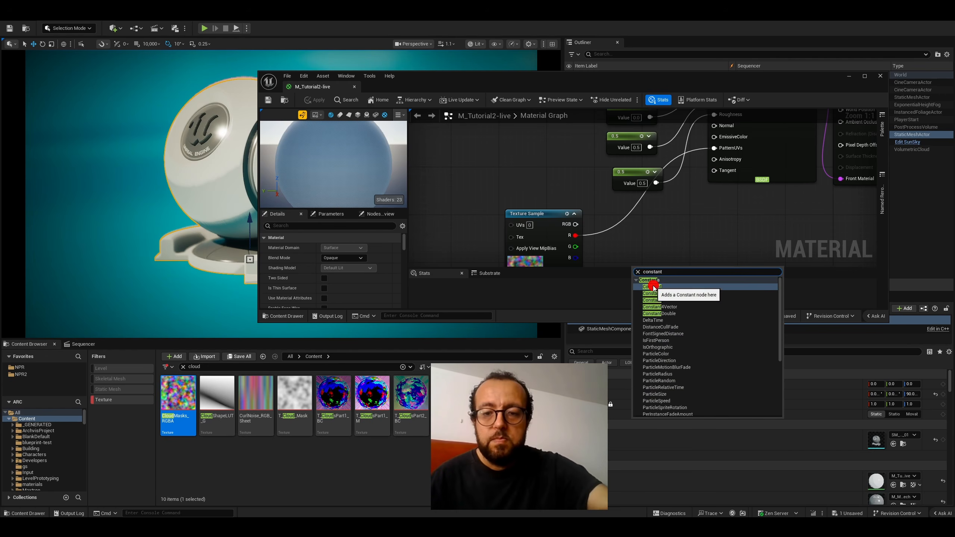
pyautogui.click(659, 287)
pyautogui.moveTo(650, 264); pyautogui.dragTo(714, 149)
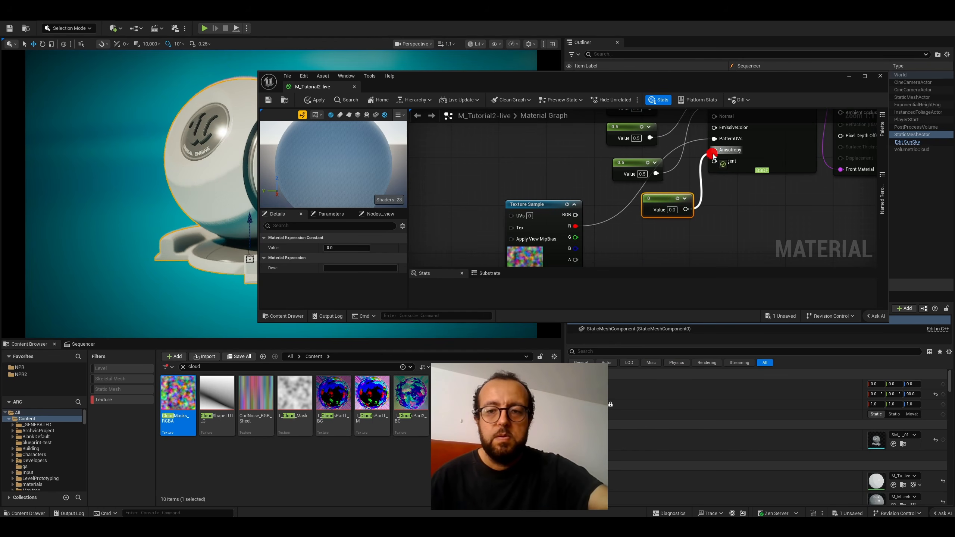
# - Set the Anisotropy constant to -0.81 and save the material
pyautogui.click(676, 208)
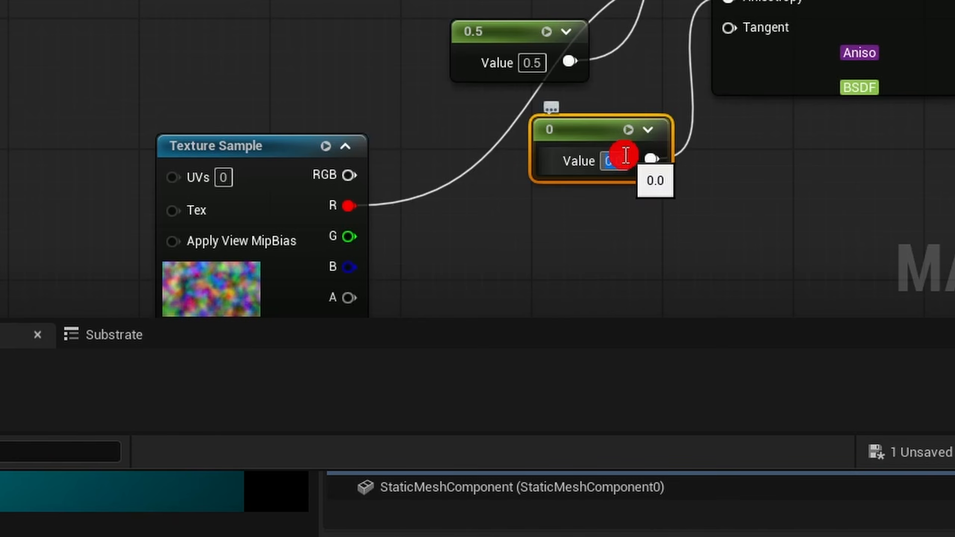
pyautogui.write('-1')
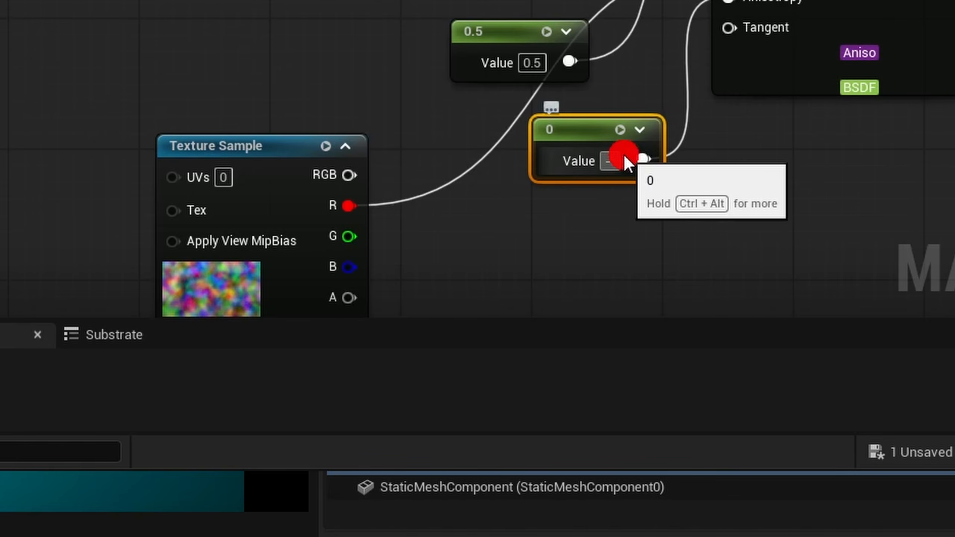
pyautogui.write('001')
pyautogui.press('Return')
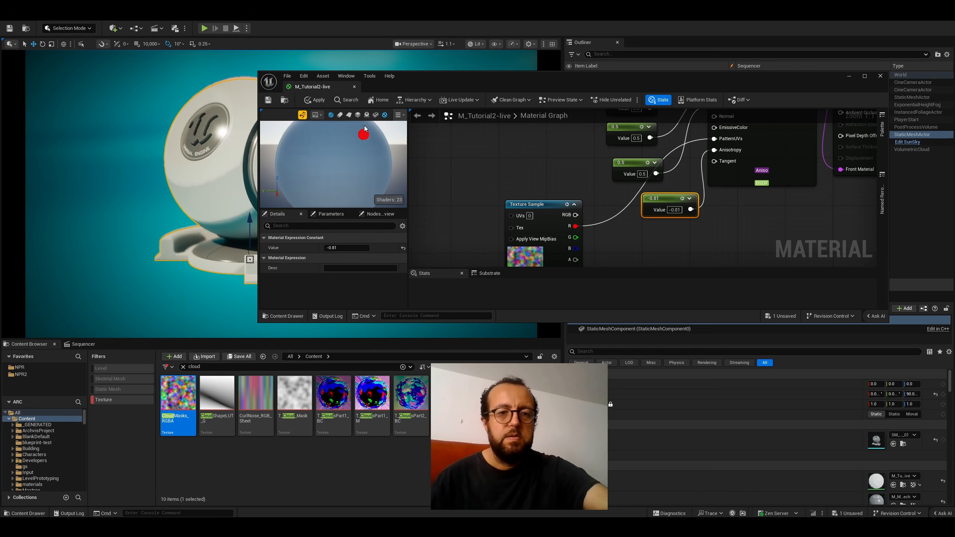
pyautogui.click(267, 99)
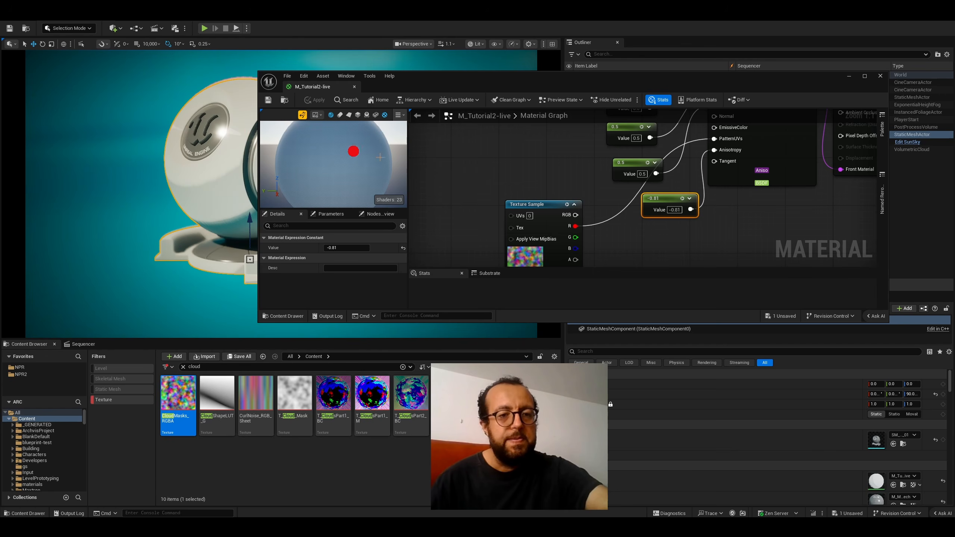
# - Try an Anisotropy constant of 0 and save the material to compare the look
pyautogui.doubleClick(676, 219)
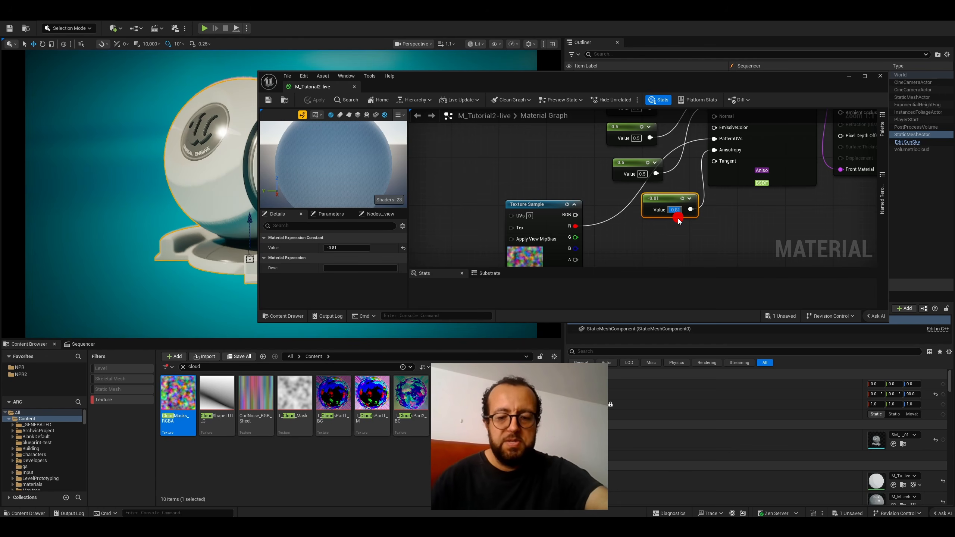
pyautogui.write('0')
pyautogui.press('Return')
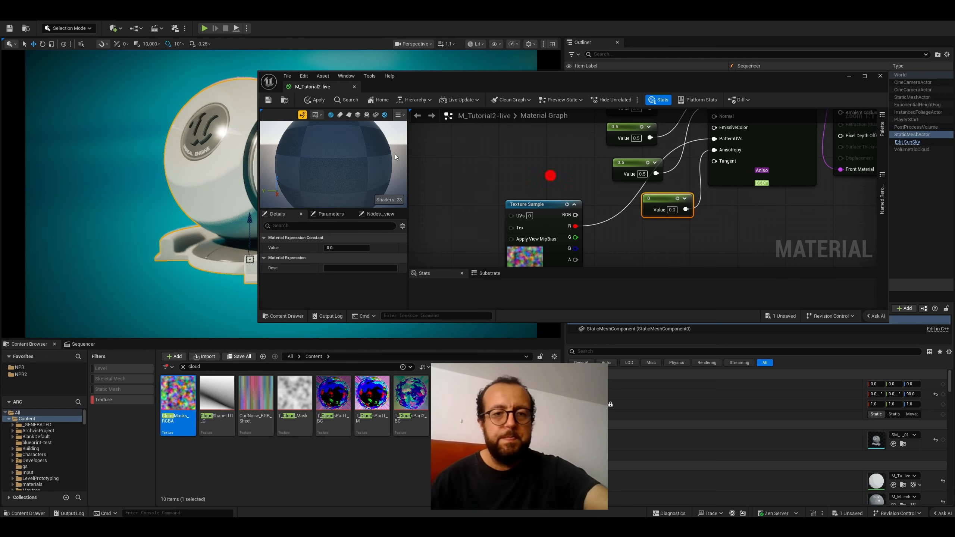
pyautogui.click(267, 98)
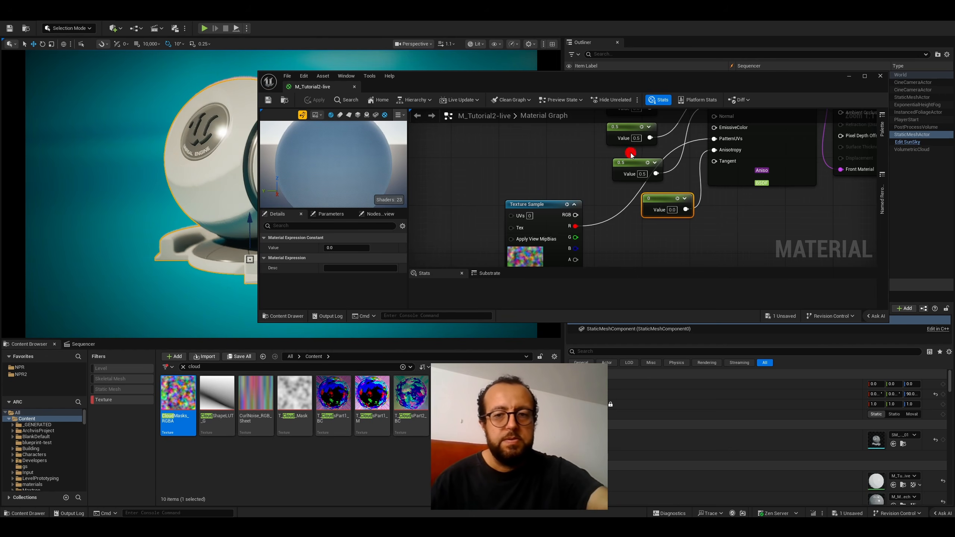
# - Return the Anisotropy constant to -0.81 and save the material again
pyautogui.doubleClick(669, 211)
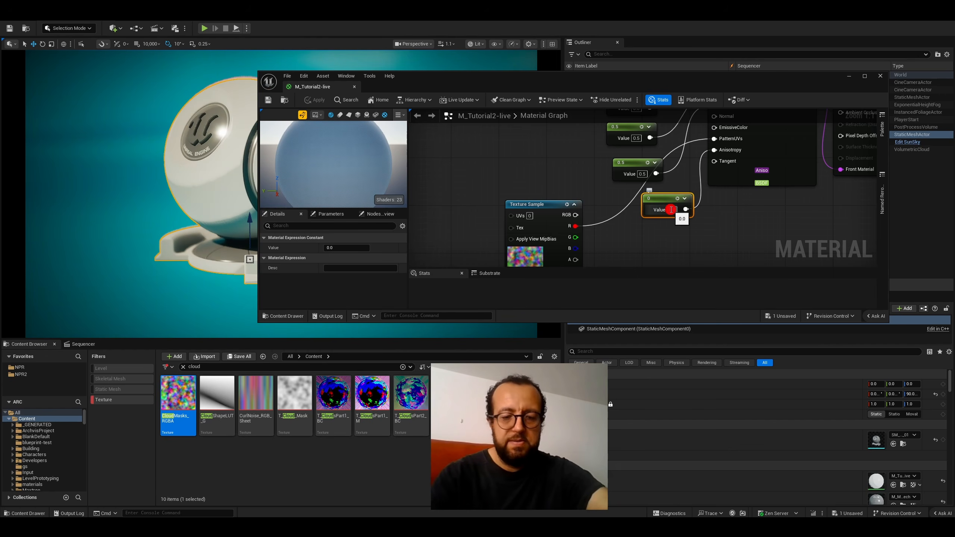
pyautogui.write('1')
pyautogui.press('Return')
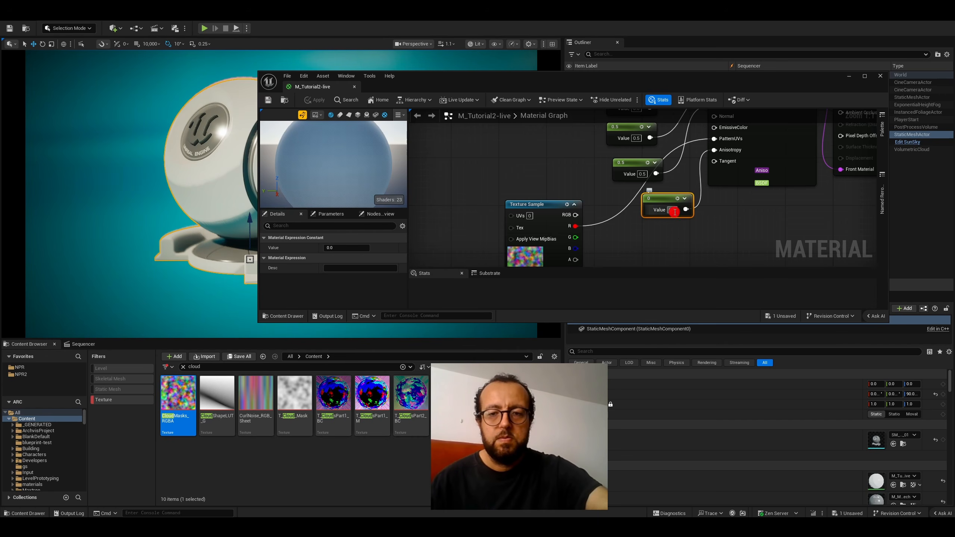
pyautogui.write('-0.81')
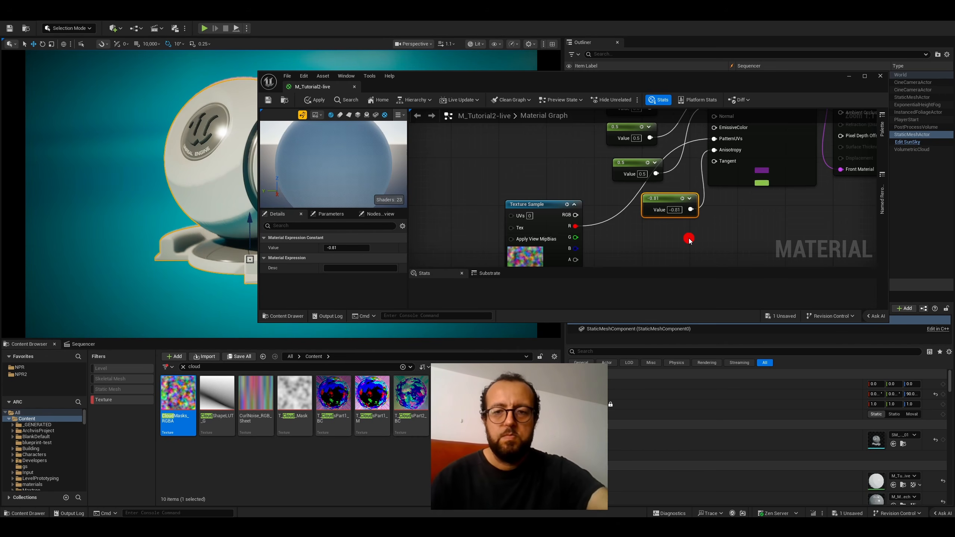
pyautogui.press('Return')
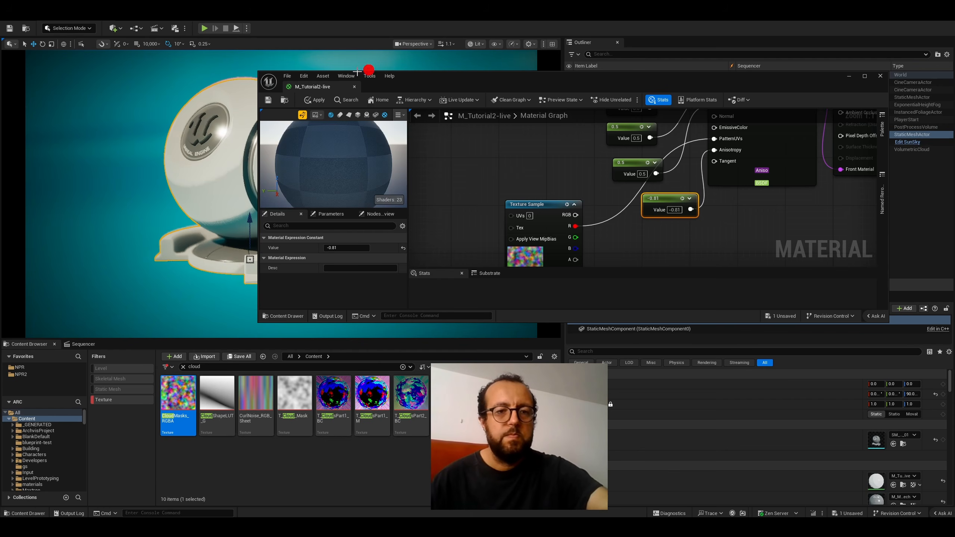
pyautogui.click(269, 105)
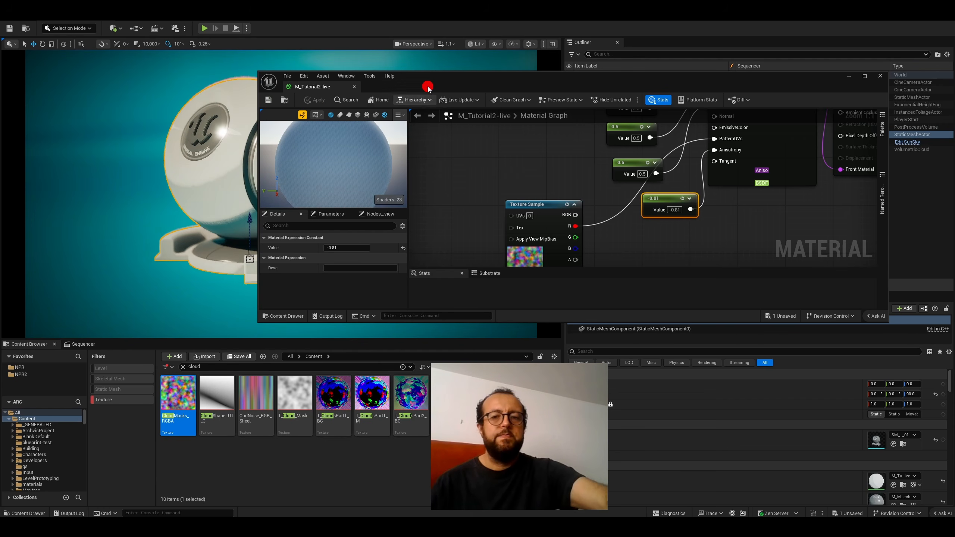
pyautogui.moveTo(428, 88); pyautogui.dragTo(556, 117)
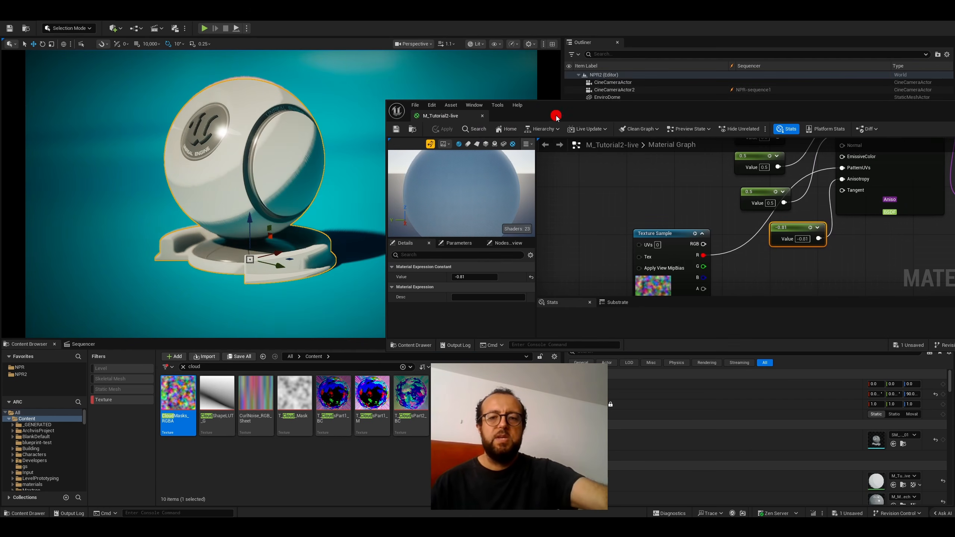
pyautogui.click(397, 129)
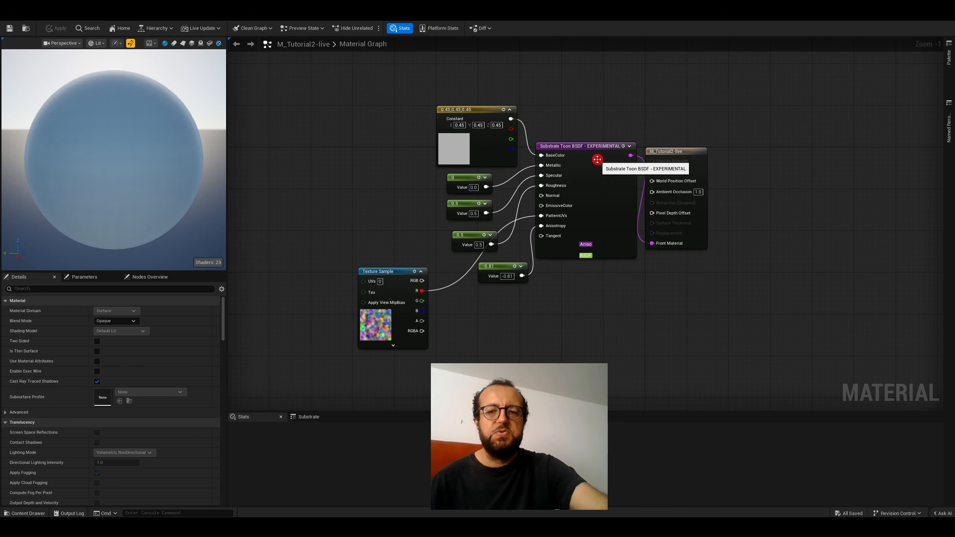
# - Select the Substrate Toon BSDF node and create a Toon Profile asset named toon-profile-2-live in the NPR2 folder
pyautogui.click(577, 148)
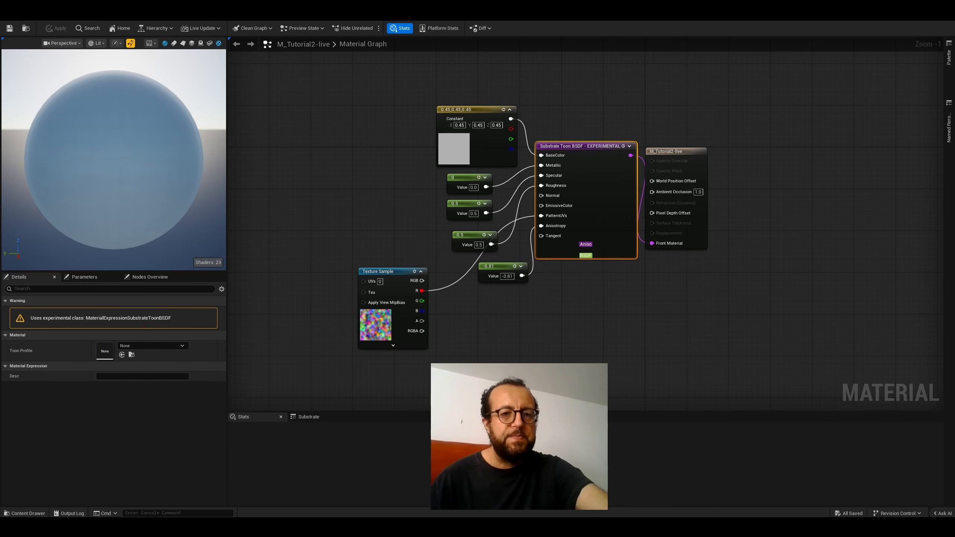
pyautogui.moveTo(344, 8); pyautogui.dragTo(579, 37)
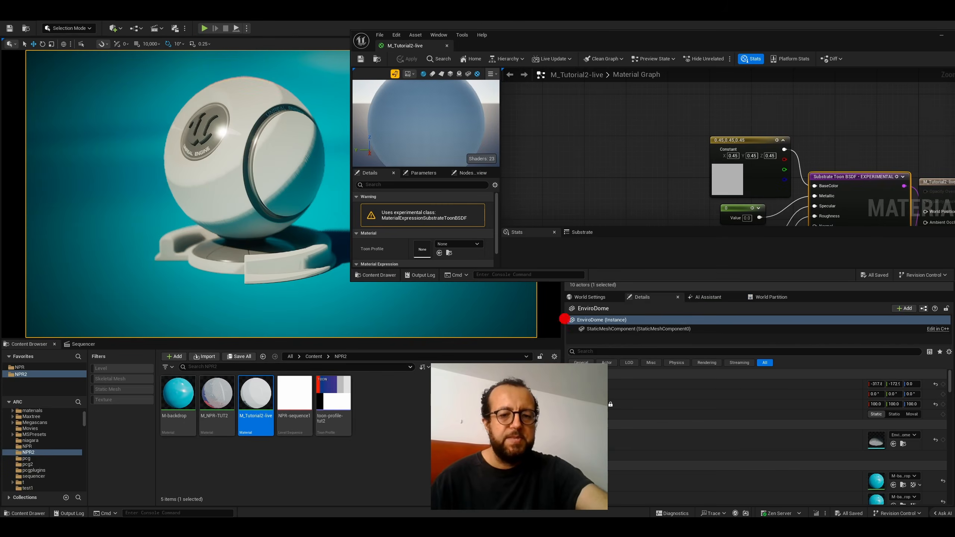
pyautogui.rightClick(379, 410)
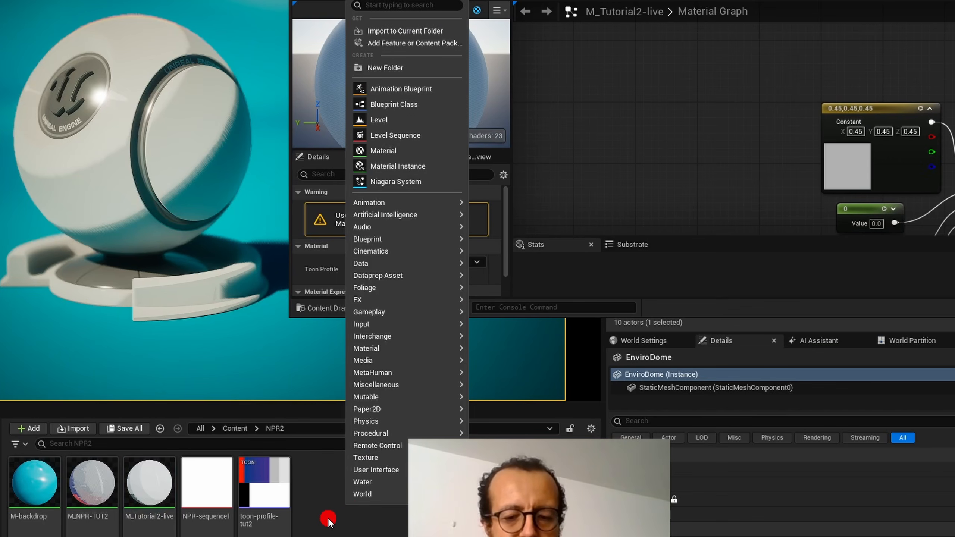
pyautogui.write('toon')
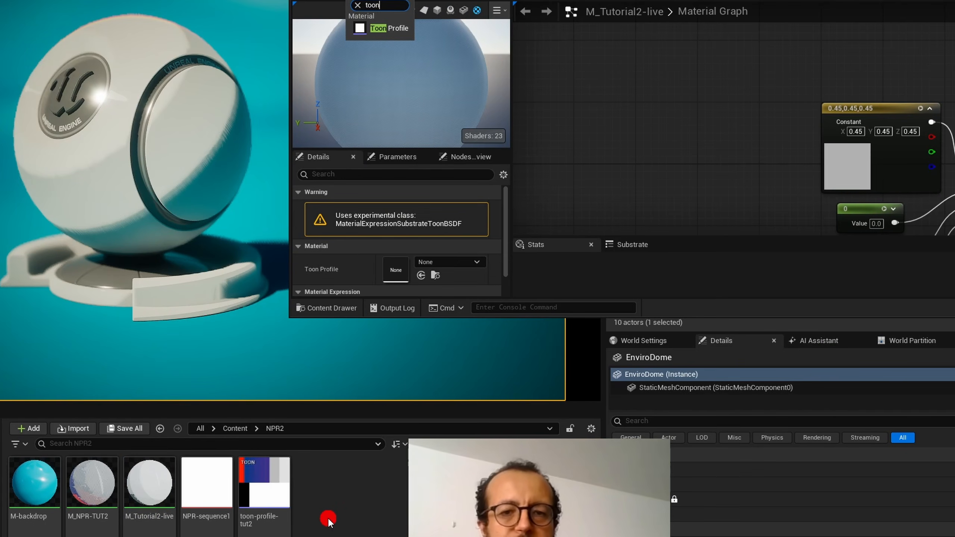
pyautogui.click(379, 28)
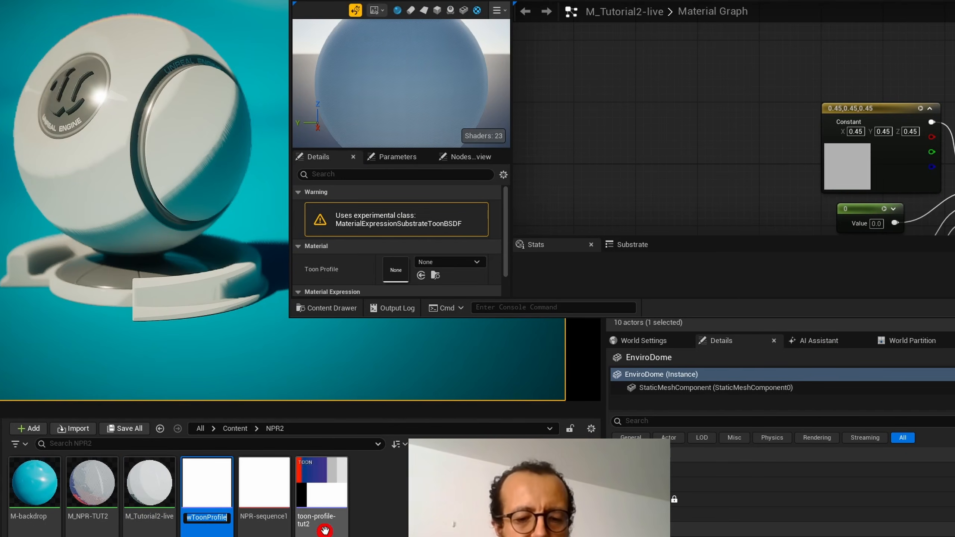
pyautogui.write('toon')
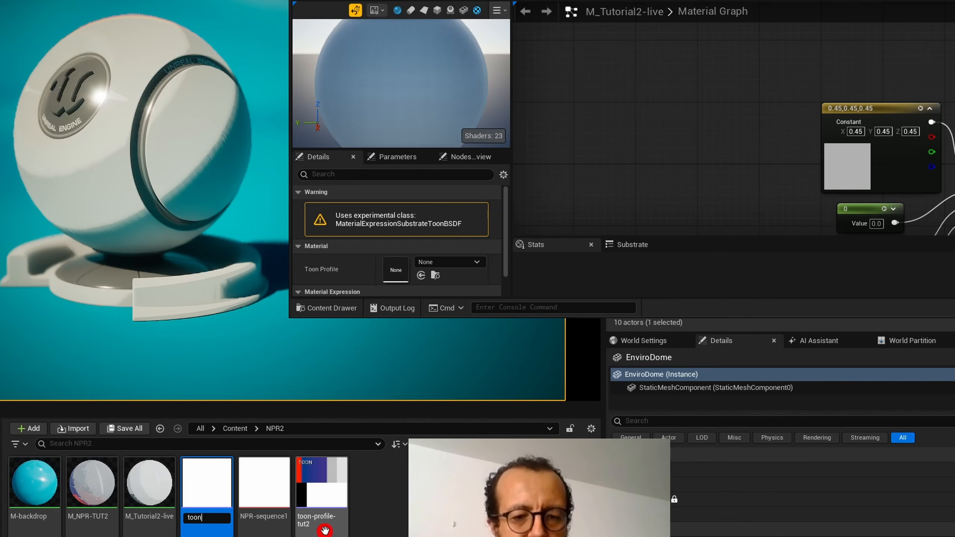
pyautogui.write('-p')
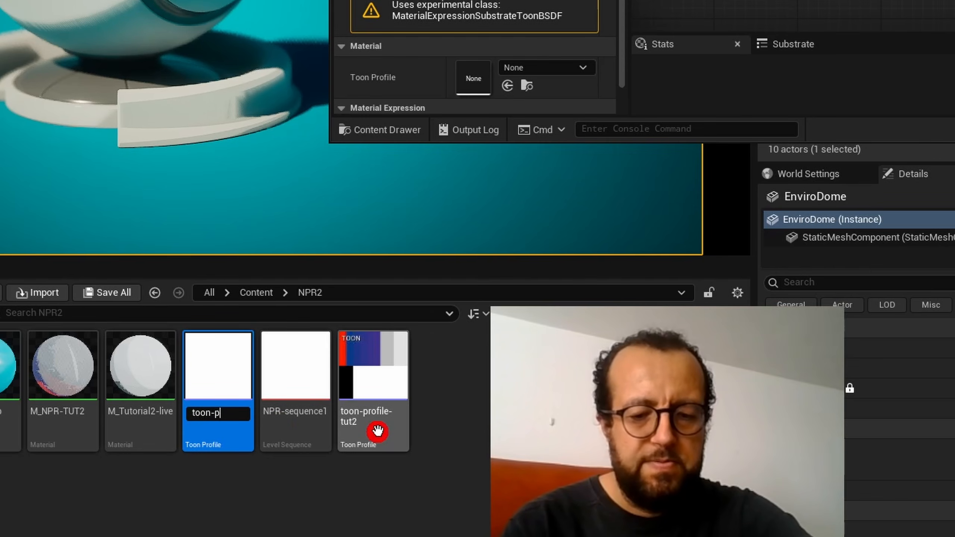
pyautogui.write('rofile')
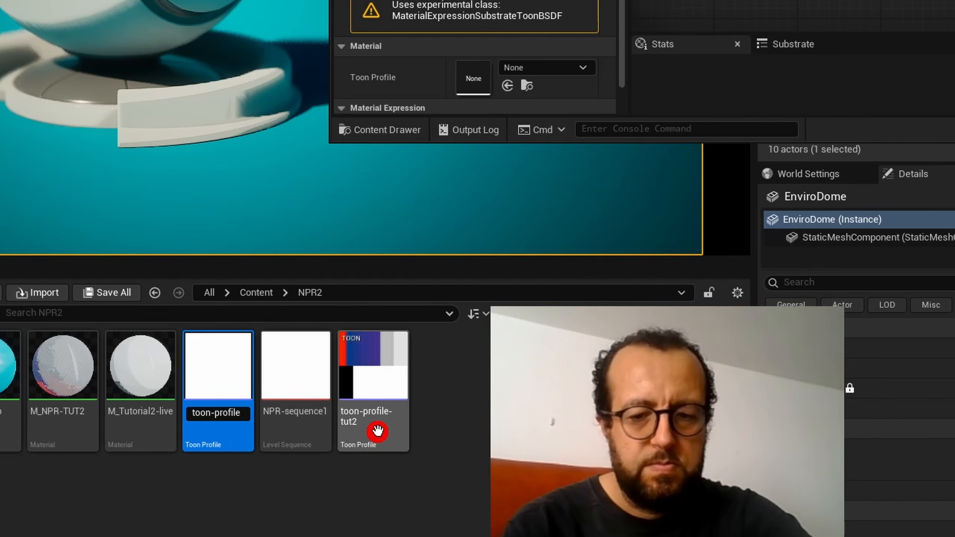
pyautogui.write('-2-live')
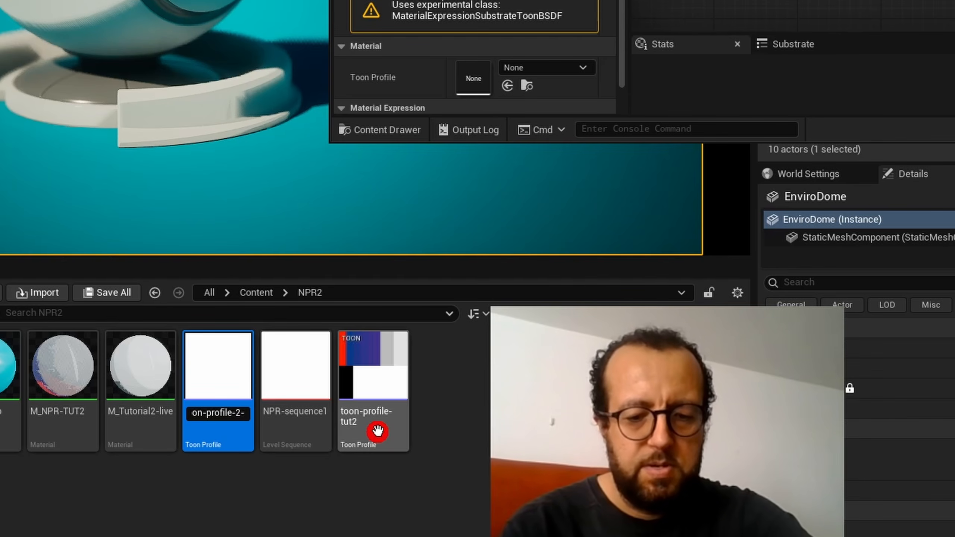
pyautogui.press('Return')
# - Open toon-profile-2-live for editing and assign it as the Toon Profile of the Substrate Toon BSDF node in M_Tutorial2-live
pyautogui.doubleClick(224, 371)
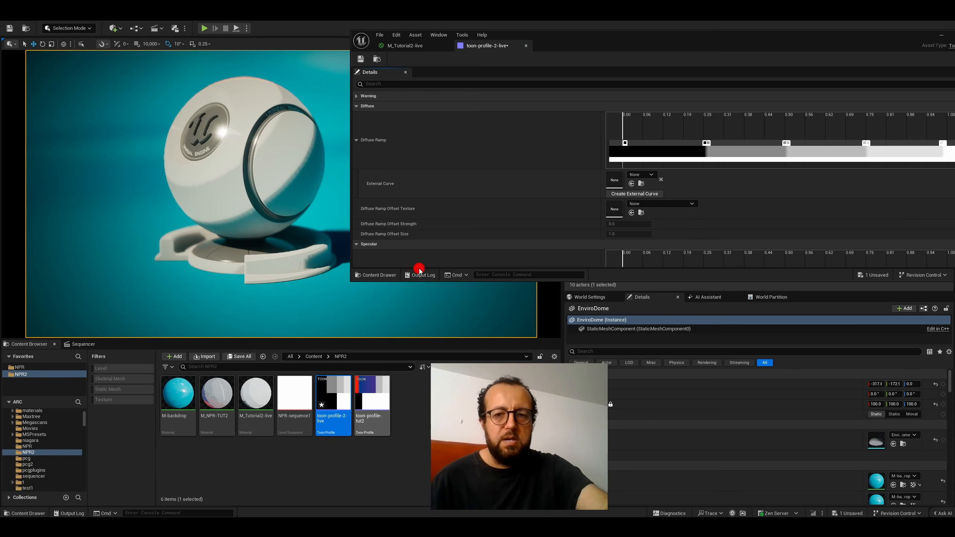
pyautogui.click(399, 46)
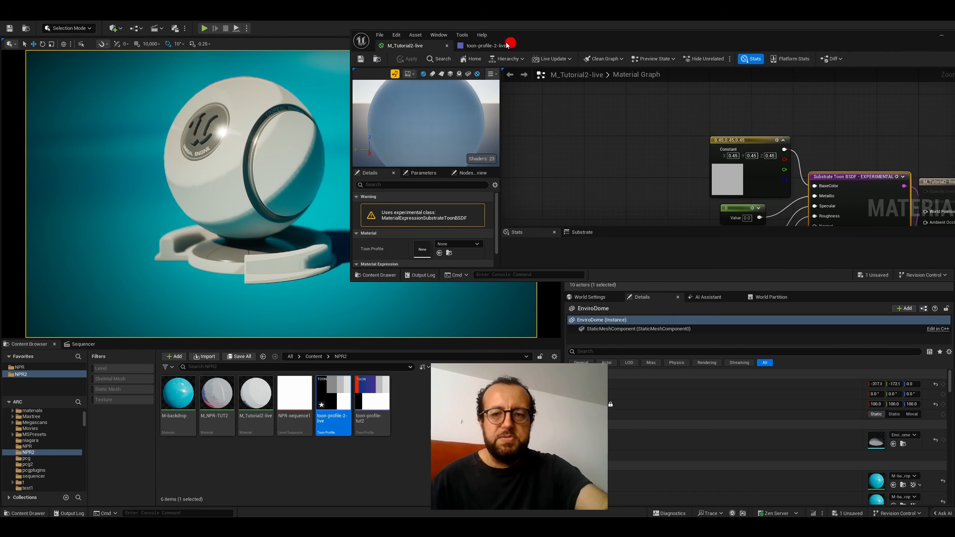
pyautogui.moveTo(830, 143); pyautogui.dragTo(711, 114, button='right')
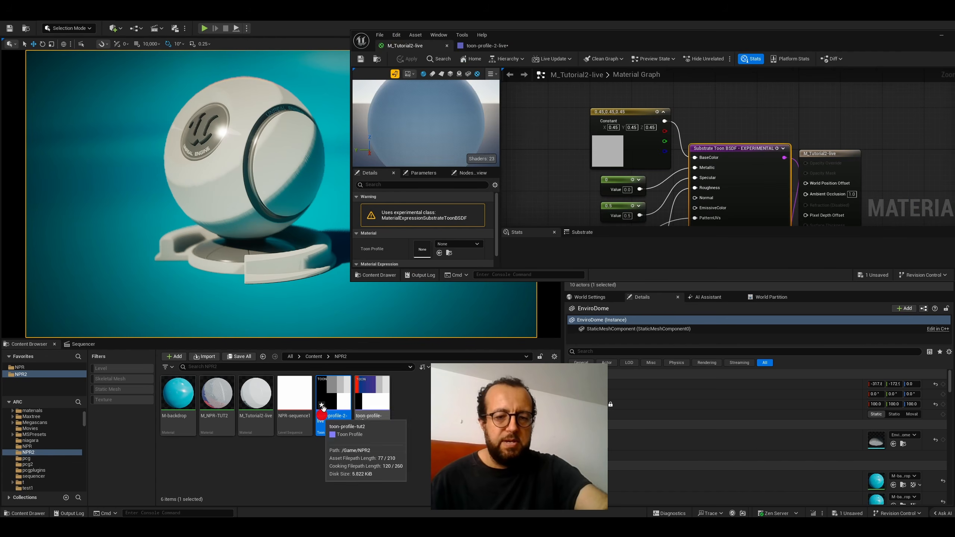
pyautogui.moveTo(333, 394); pyautogui.dragTo(422, 248)
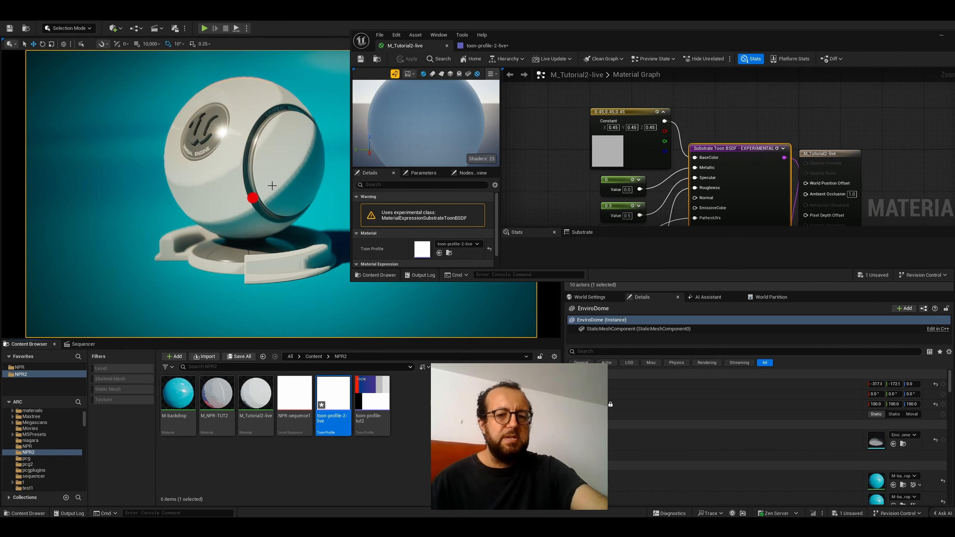
# - Open toon-profile-2-live and look through its Diffuse, Specular, Shadow and Global Illumination settings at full size
pyautogui.doubleClick(337, 390)
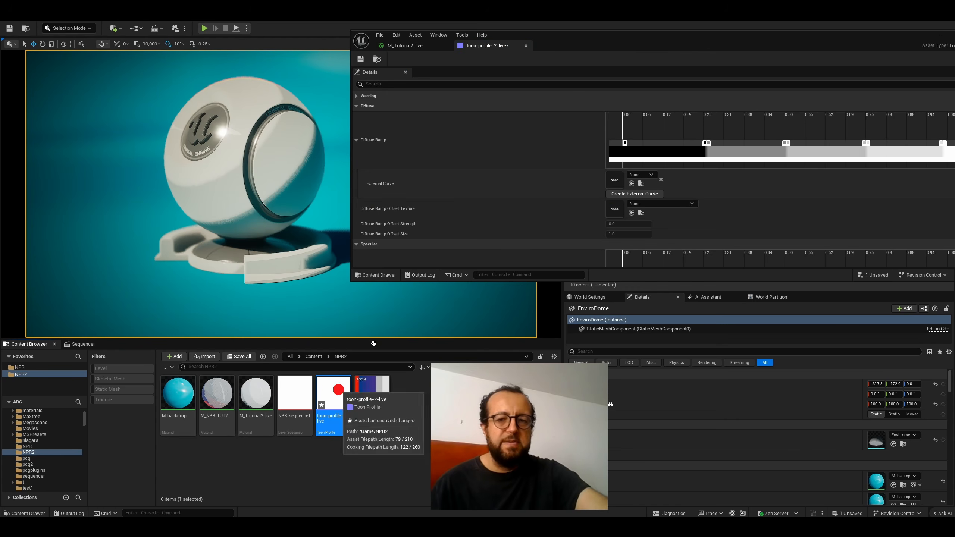
pyautogui.doubleClick(571, 42)
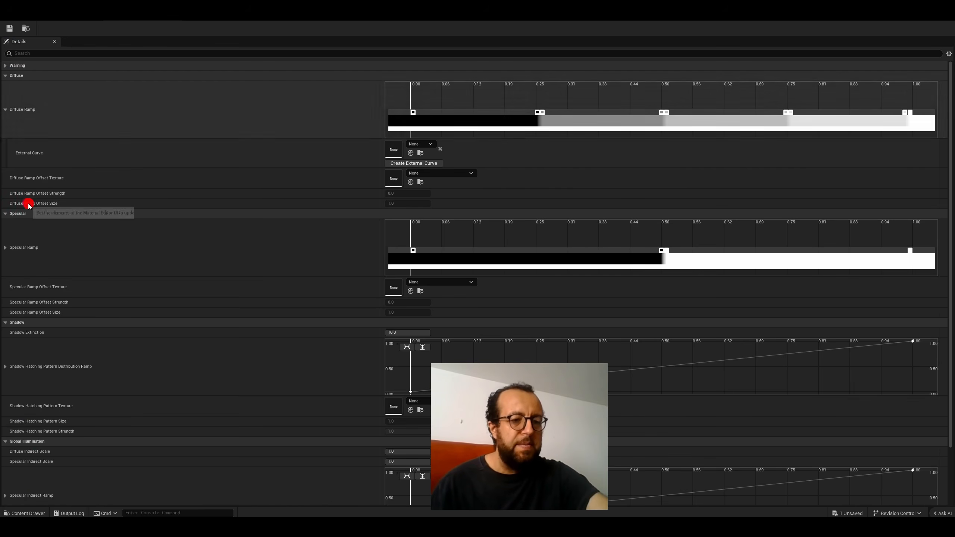
pyautogui.scroll(-3, 74, 323)
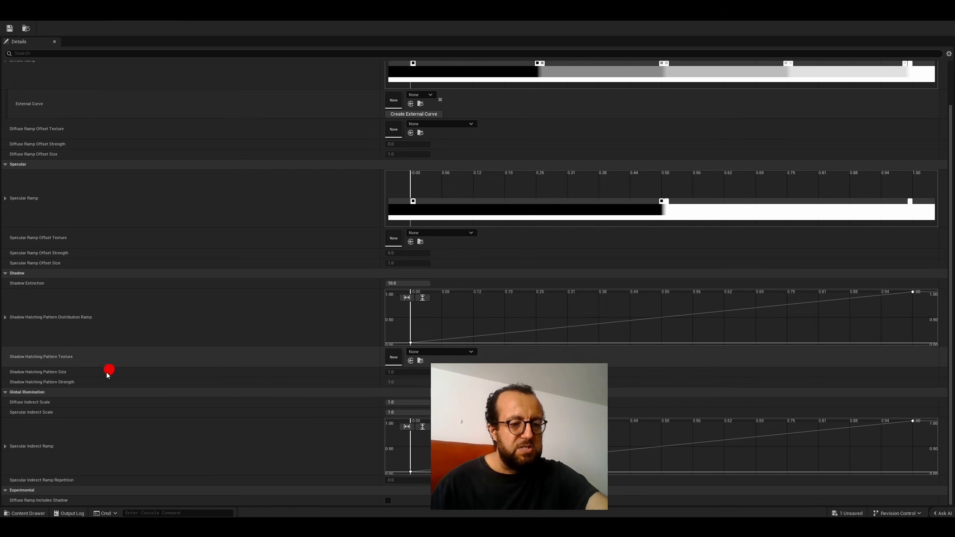
pyautogui.scroll(3, 70, 228)
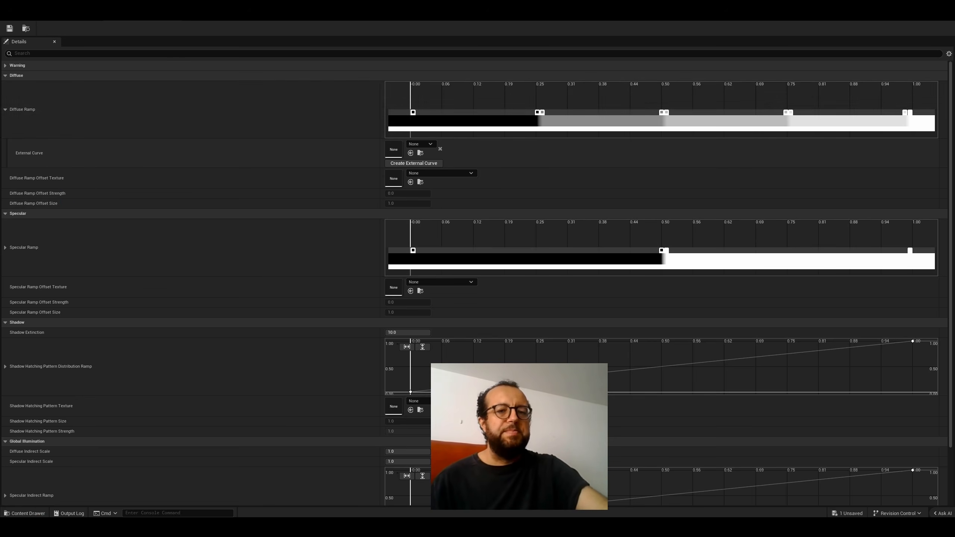
pyautogui.moveTo(192, 11); pyautogui.dragTo(462, 53)
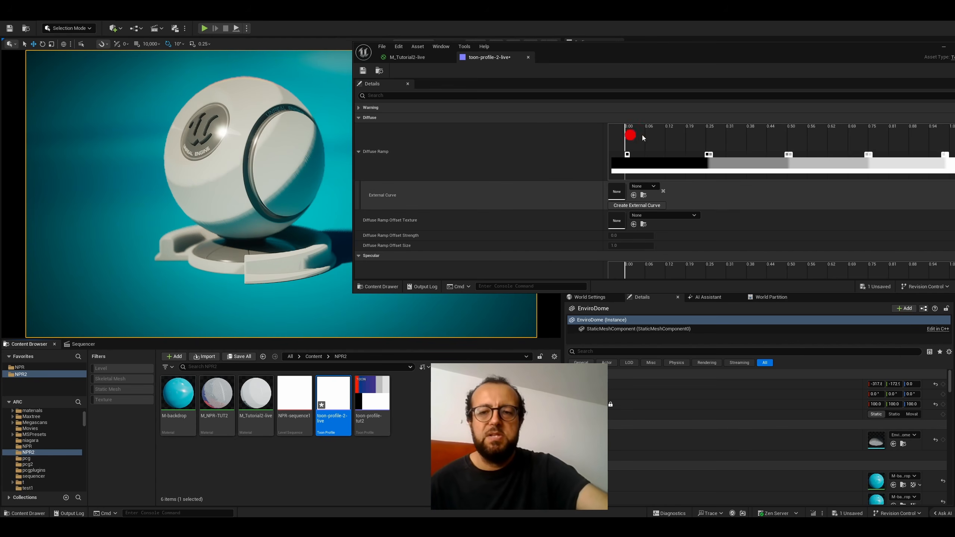
# - Colour the first band of the Diffuse Ramp red-pink, with stop 0.00 at FF0046FF and the stop just before 0.25 at FF0067FF
pyautogui.doubleClick(626, 154)
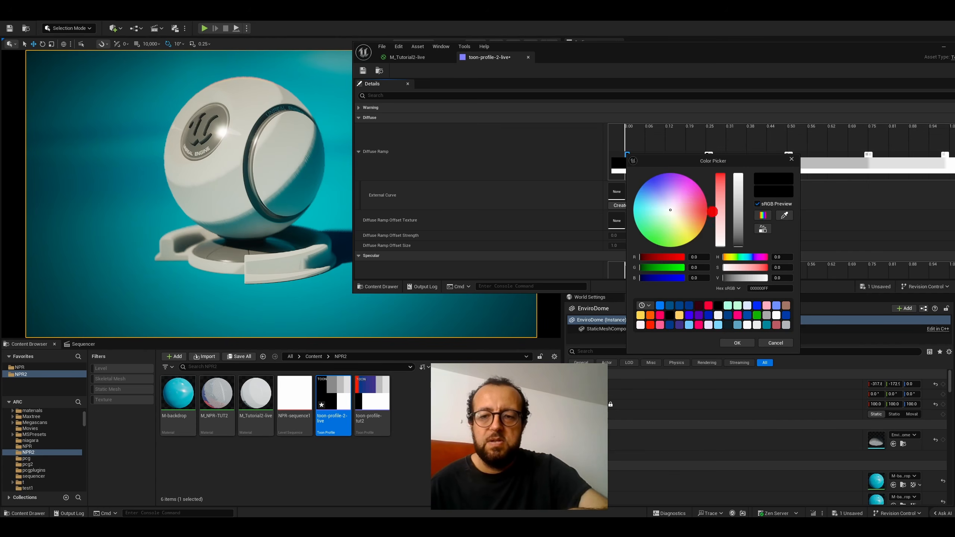
pyautogui.moveTo(707, 211); pyautogui.dragTo(708, 209)
pyautogui.moveTo(793, 211); pyautogui.dragTo(793, 209)
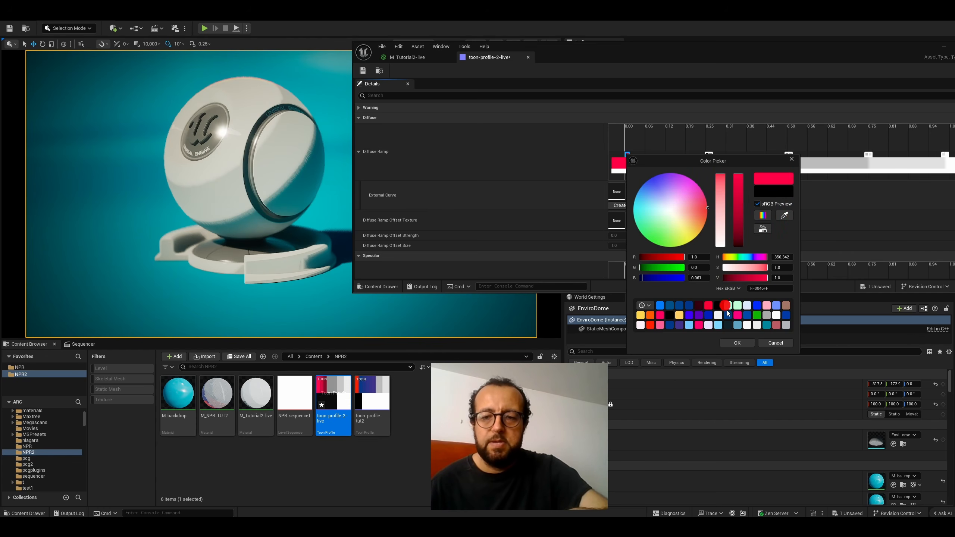
pyautogui.click(730, 343)
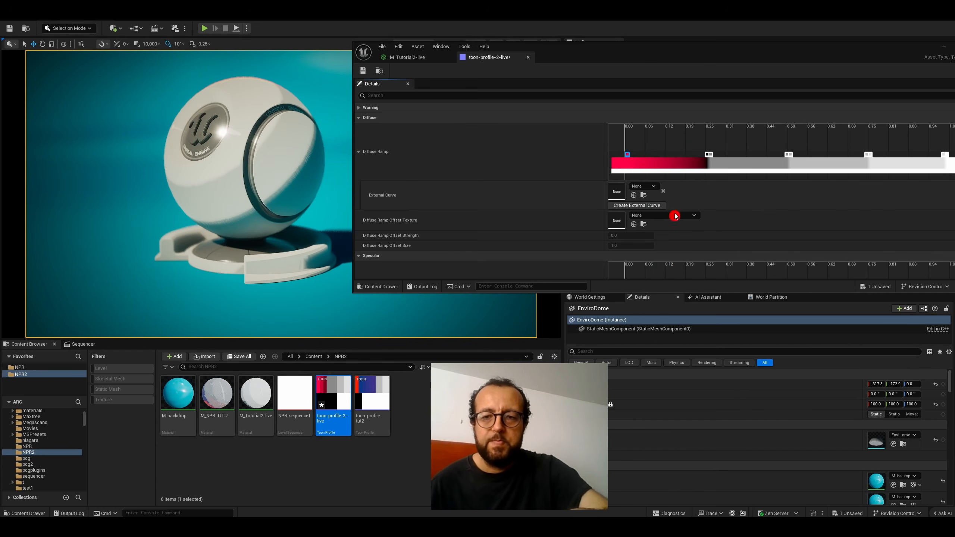
pyautogui.click(707, 154)
pyautogui.doubleClick(707, 154)
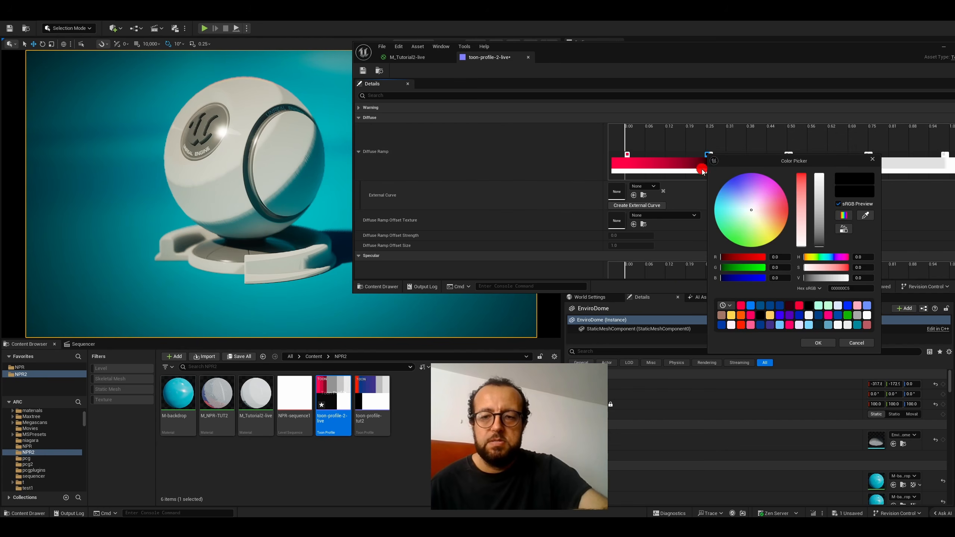
pyautogui.moveTo(784, 203); pyautogui.dragTo(807, 205)
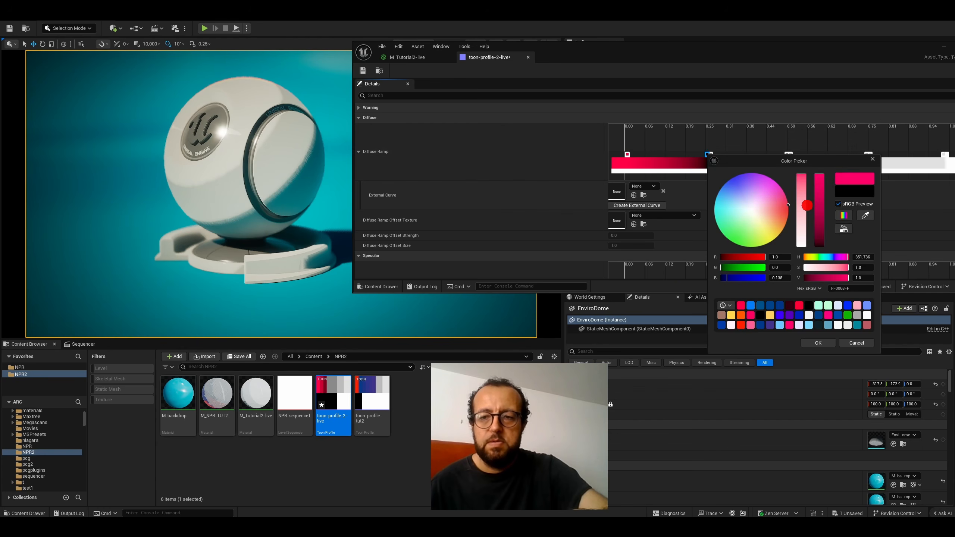
pyautogui.click(814, 344)
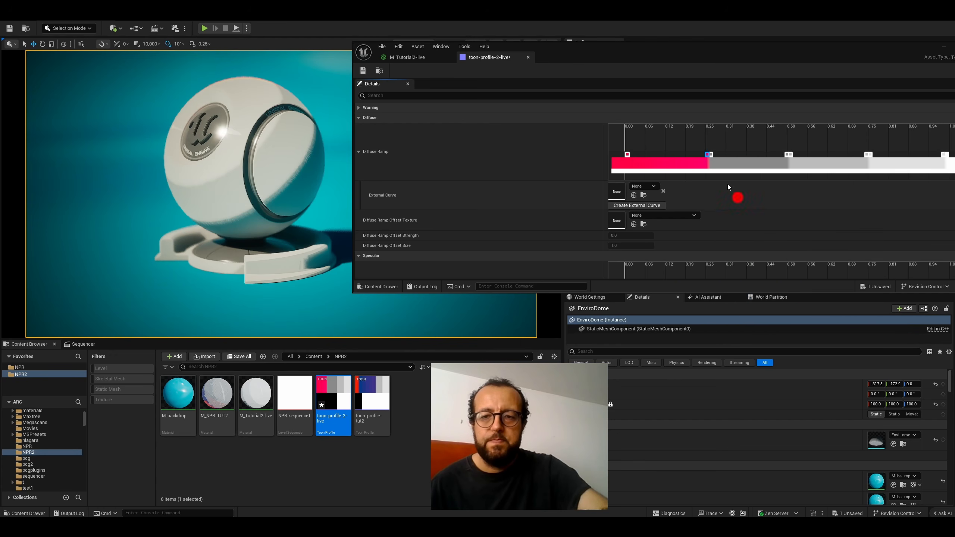
# - Colour the Diffuse Ramp's second band dark blue, using 1A3289FF just after 0.25 and 003789FF just before 0.50, and save the profile
pyautogui.doubleClick(710, 154)
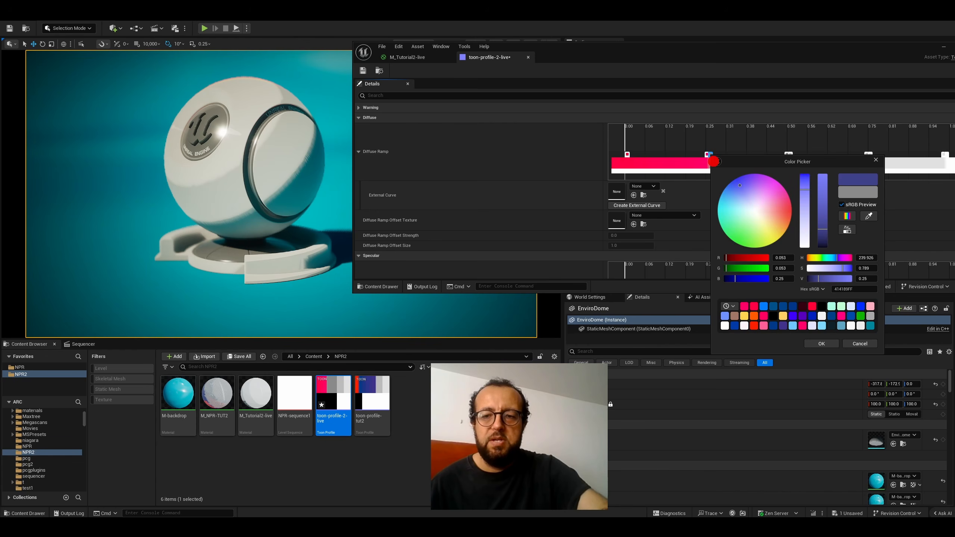
pyautogui.click(733, 182)
pyautogui.click(823, 344)
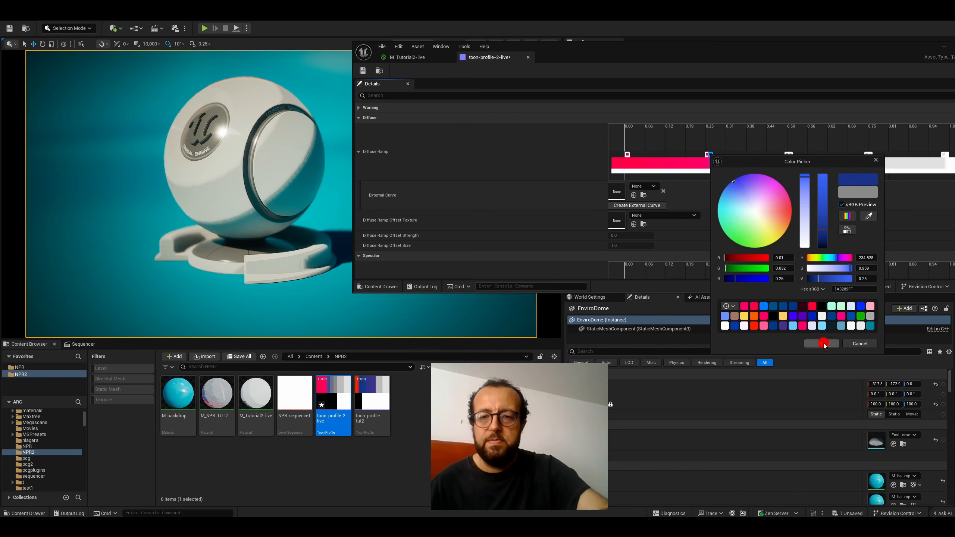
pyautogui.doubleClick(788, 154)
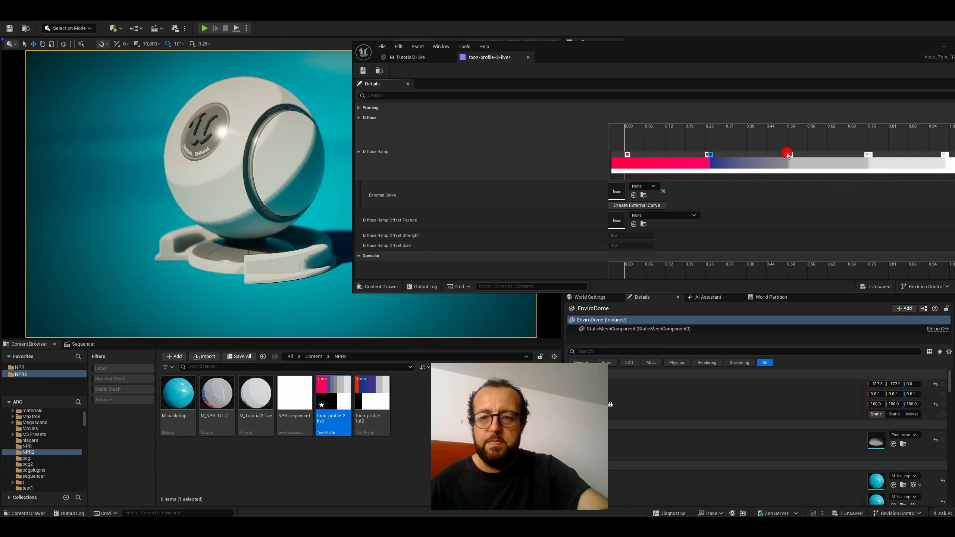
pyautogui.moveTo(670, 203); pyautogui.dragTo(567, 130)
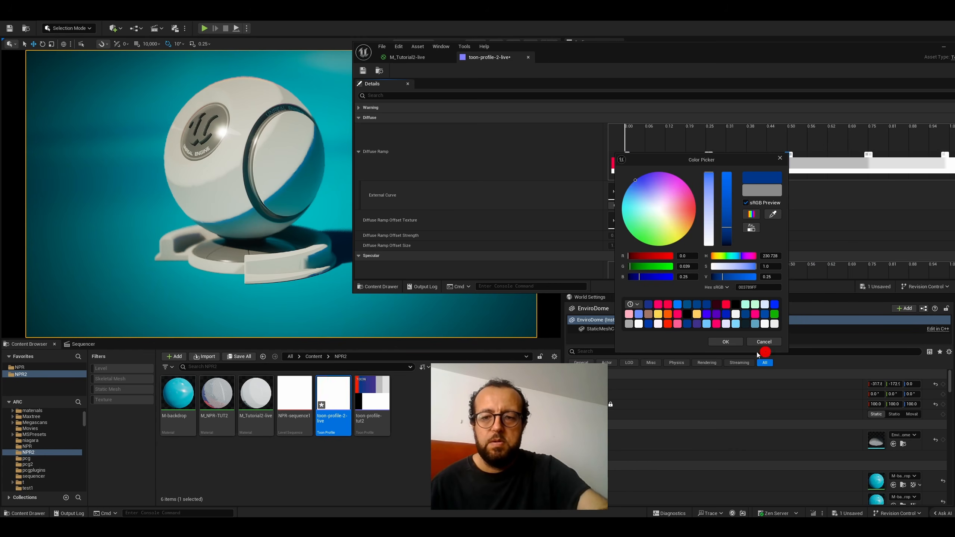
pyautogui.click(725, 342)
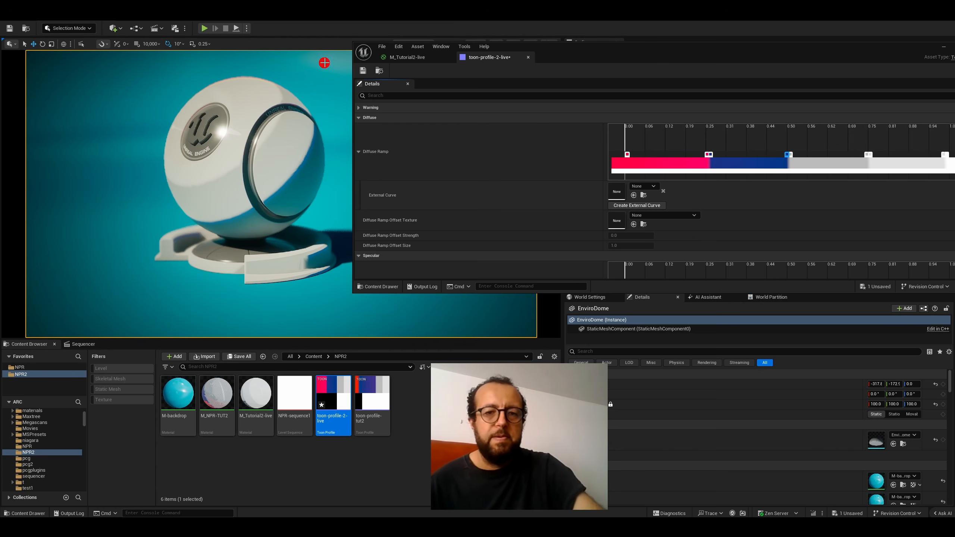
pyautogui.click(361, 71)
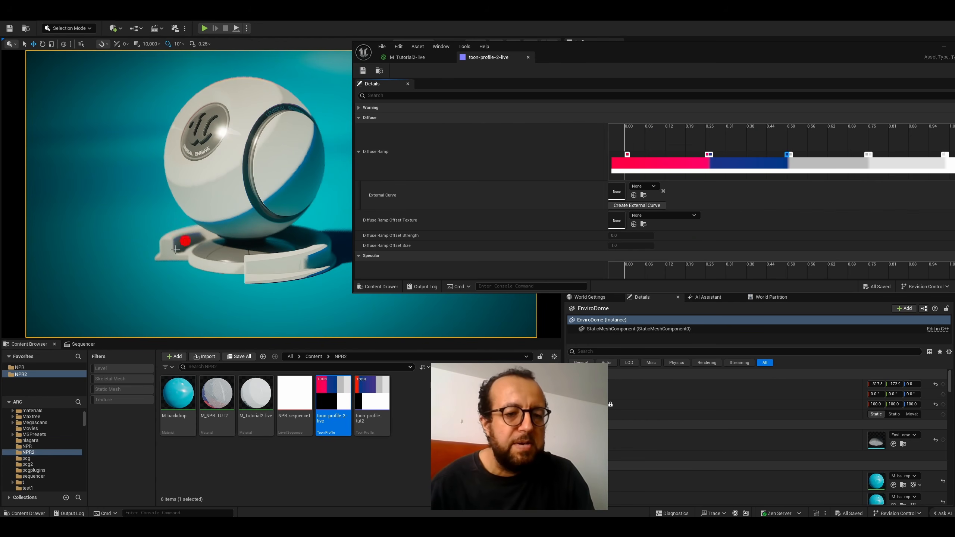
# - Play NPR-sequence1 to preview the toon shading under changing light, and rewind it to the first frame
pyautogui.click(80, 344)
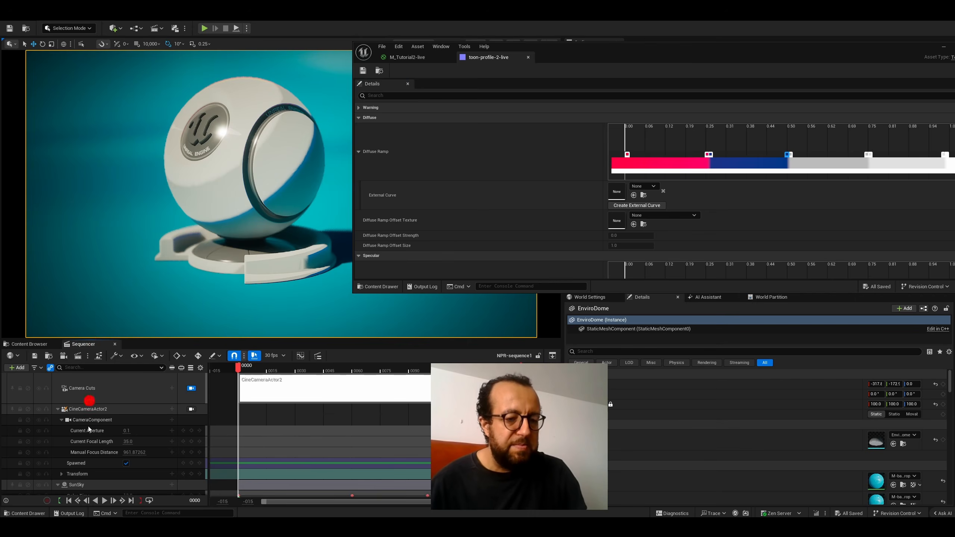
pyautogui.click(107, 500)
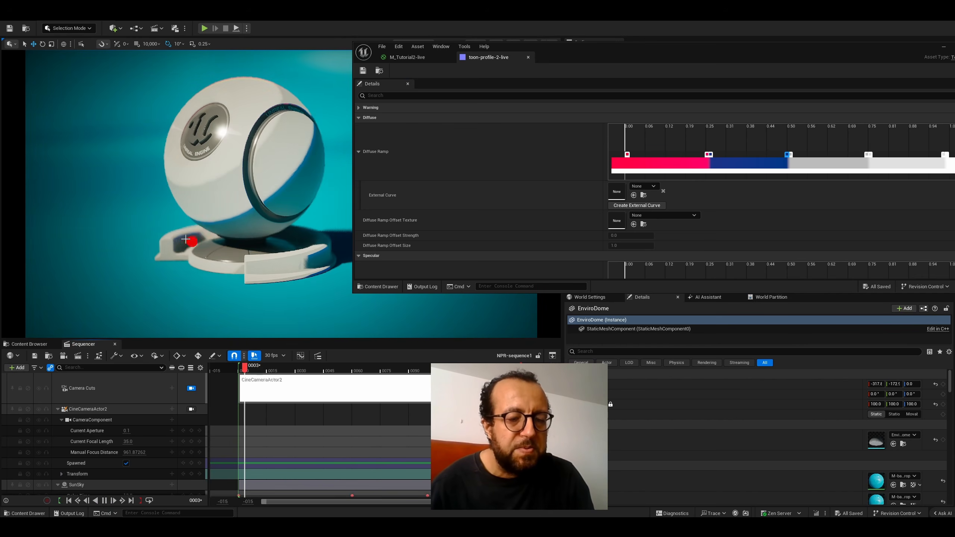
pyautogui.click(106, 499)
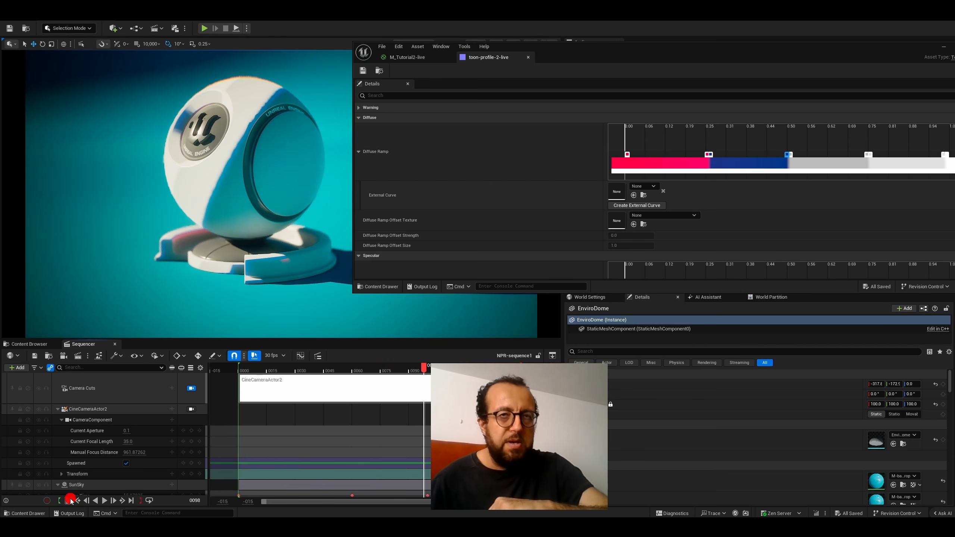
pyautogui.click(70, 500)
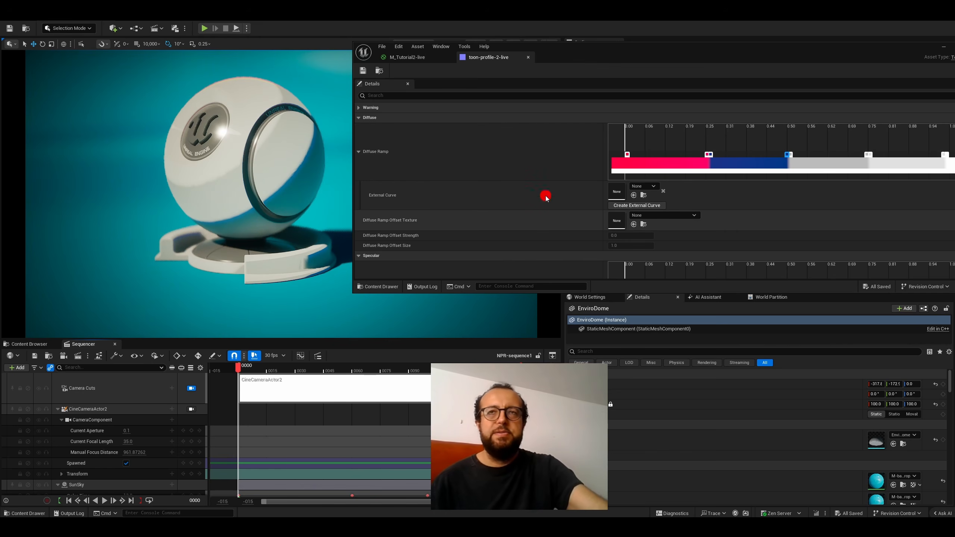
# - Examine the texture connection into the PatternUVs input of the Substrate Toon BSDF node in M_Tutorial2-live
pyautogui.moveTo(593, 56); pyautogui.dragTo(434, 99)
pyautogui.click(237, 95)
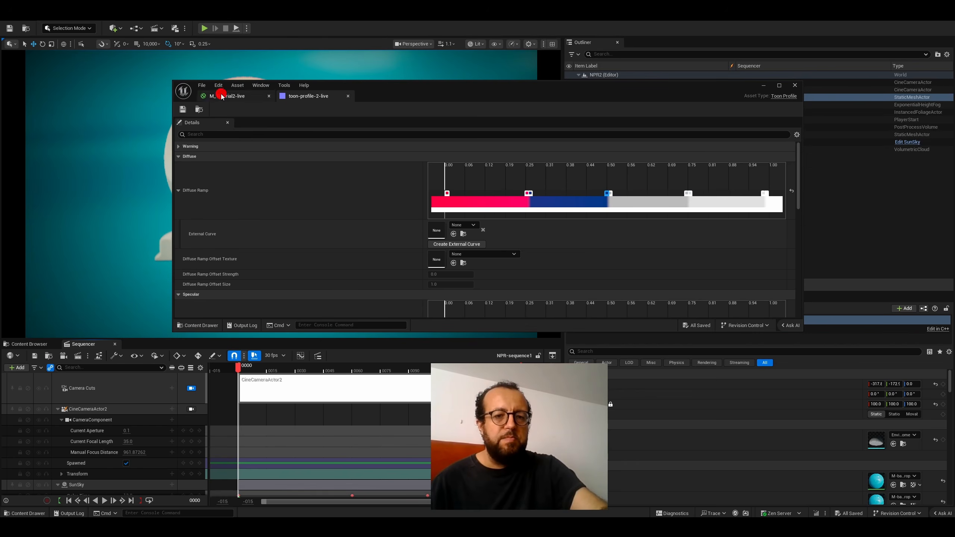
pyautogui.moveTo(623, 203); pyautogui.dragTo(653, 156, button='right')
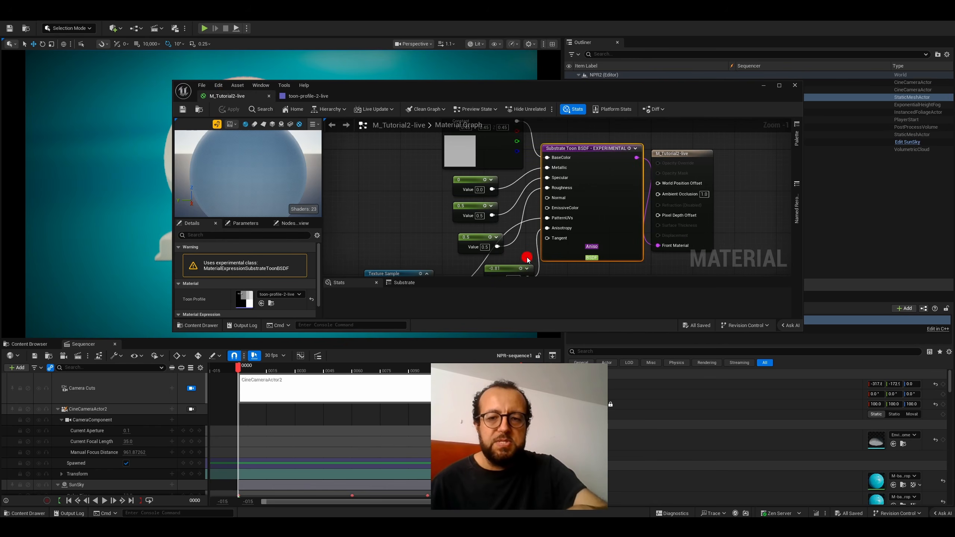
pyautogui.scroll(1, 507, 248)
pyautogui.moveTo(506, 246); pyautogui.dragTo(587, 221, button='right')
# - Assign CloudMasks_RGBA as the Diffuse Ramp Offset Texture of toon-profile-2-live
pyautogui.click(306, 95)
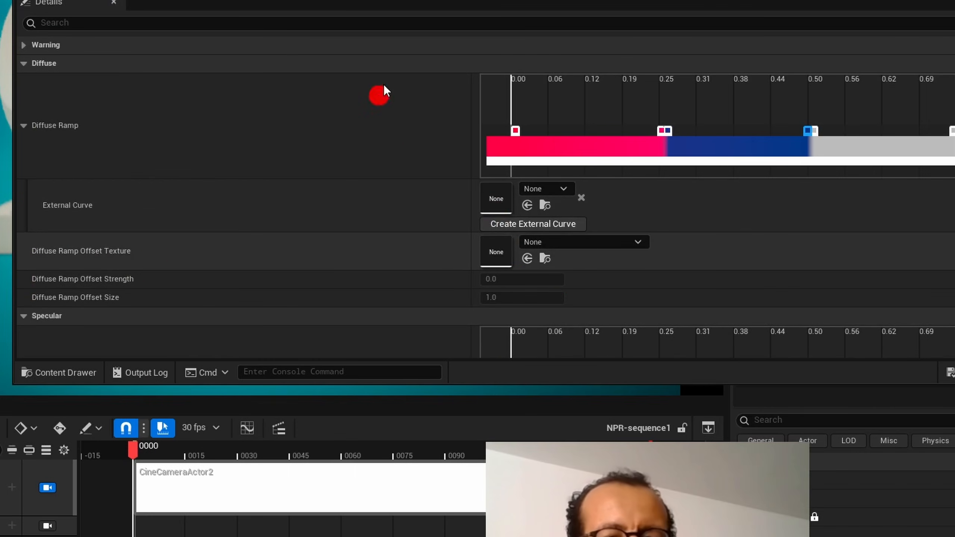
pyautogui.moveTo(635, 0); pyautogui.dragTo(752, 0)
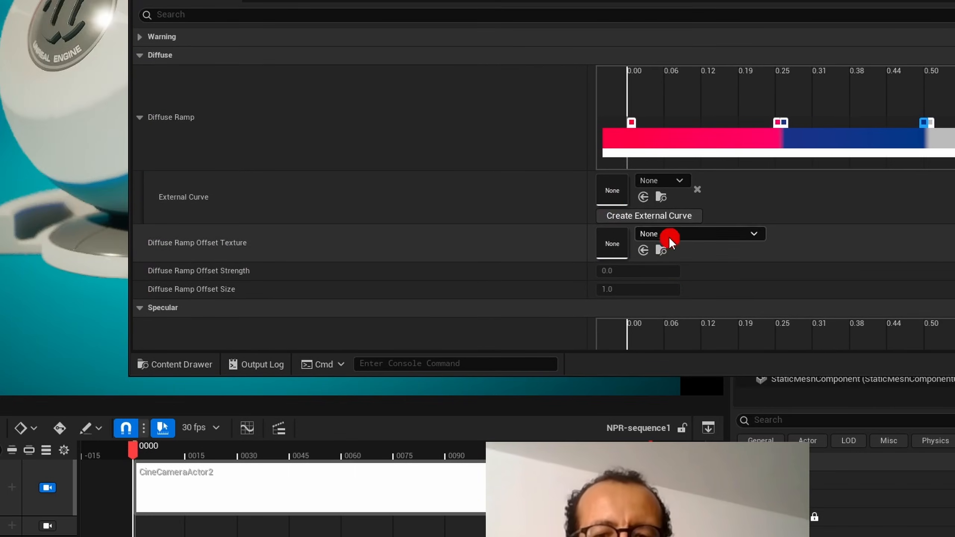
pyautogui.click(668, 238)
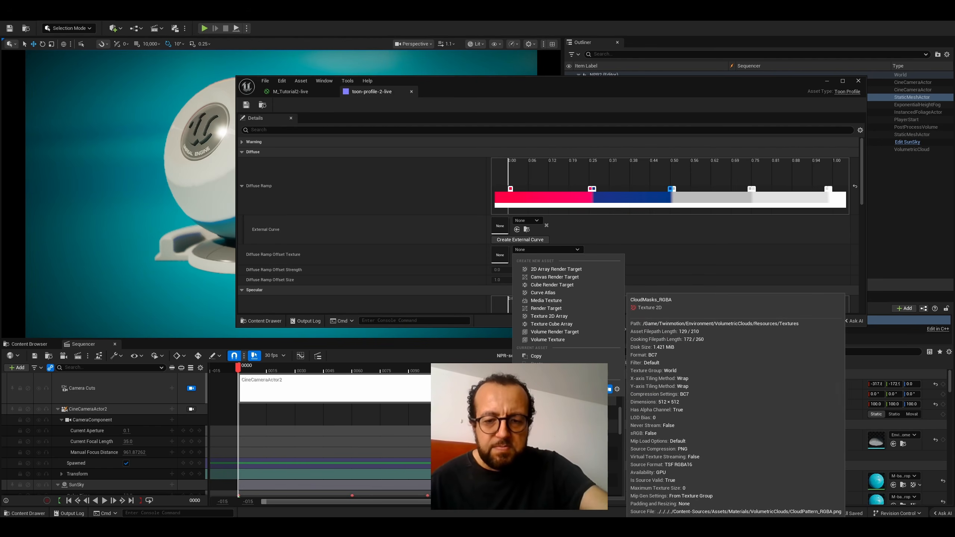
pyautogui.click(557, 444)
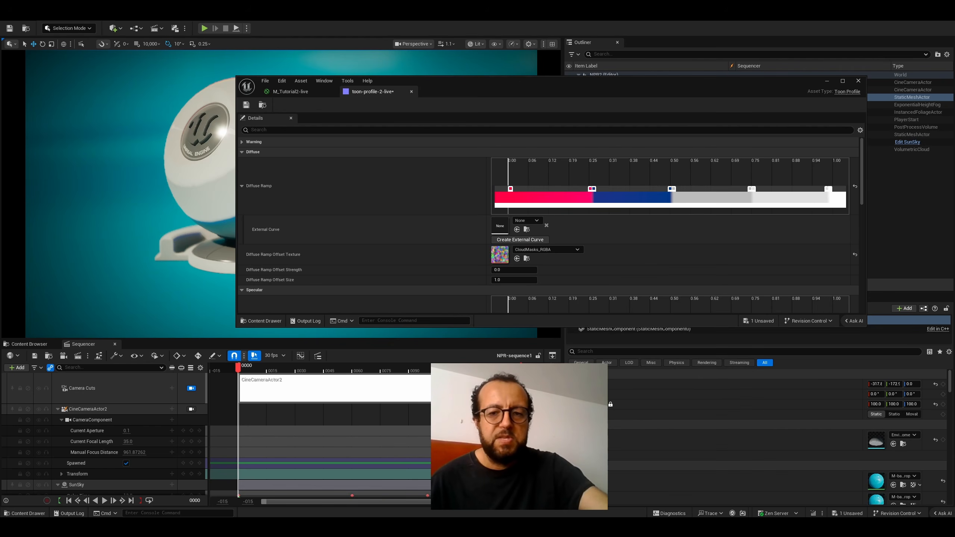
# - Set the profile's Diffuse Ramp Offset Strength to 0.058, keeping the shader ball in view
pyautogui.moveTo(453, 89); pyautogui.dragTo(595, 39)
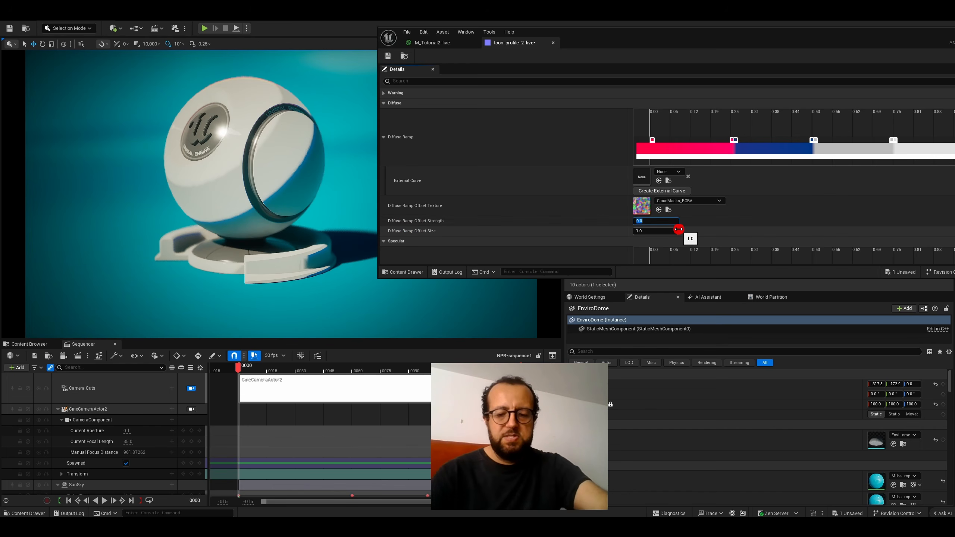
pyautogui.press('BackSpace')
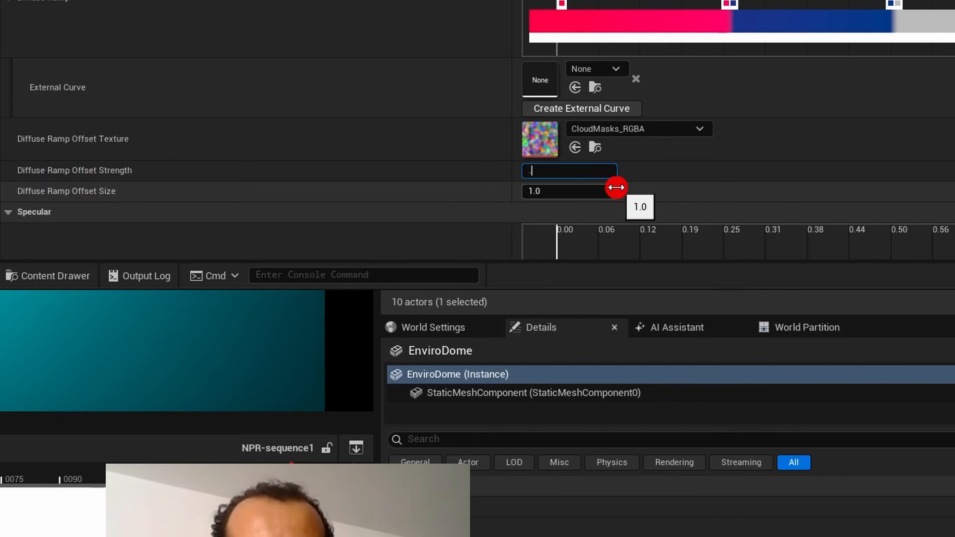
pyautogui.write('.058')
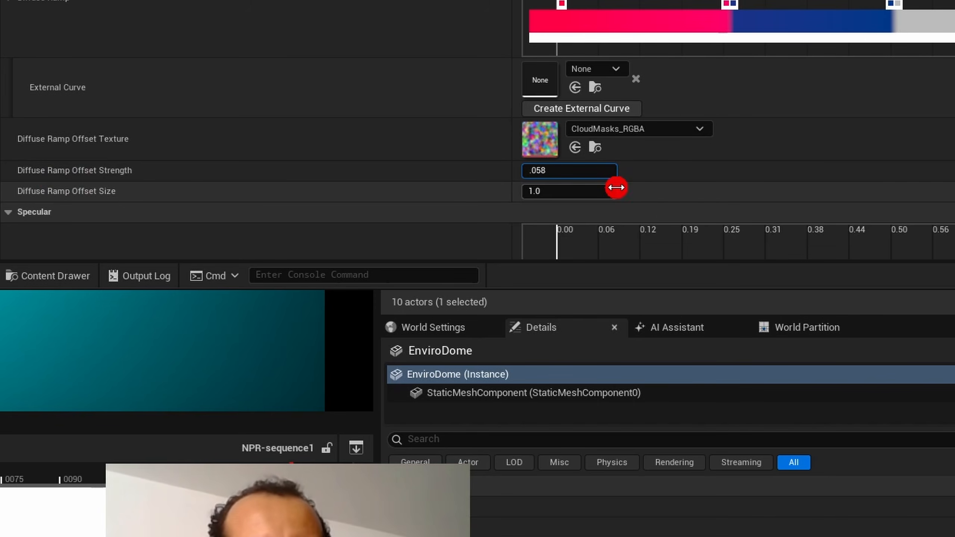
pyautogui.press('Return')
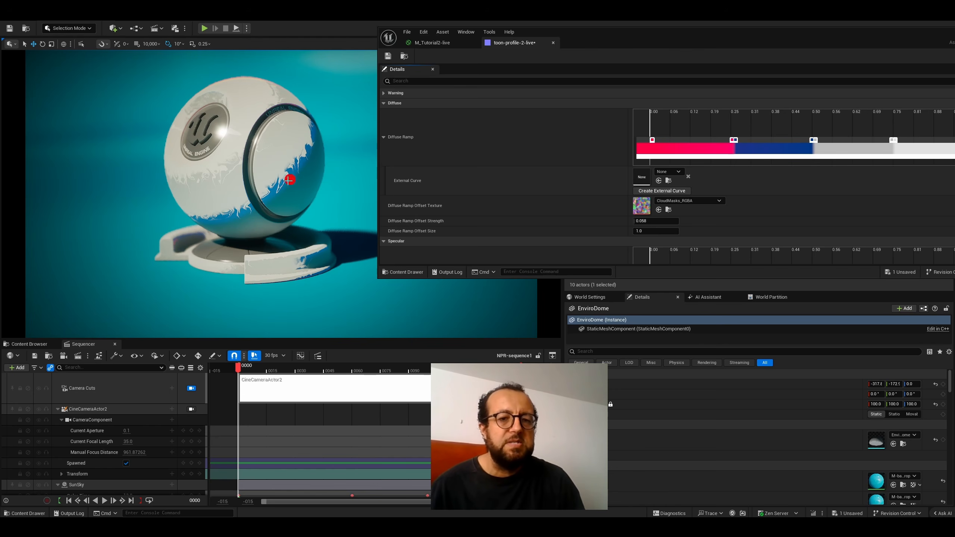
# - Disconnect the Texture Sample from the PatternUVs input of the Substrate Toon BSDF node in M_Tutorial2-live and save the material
pyautogui.moveTo(528, 38); pyautogui.dragTo(544, 63)
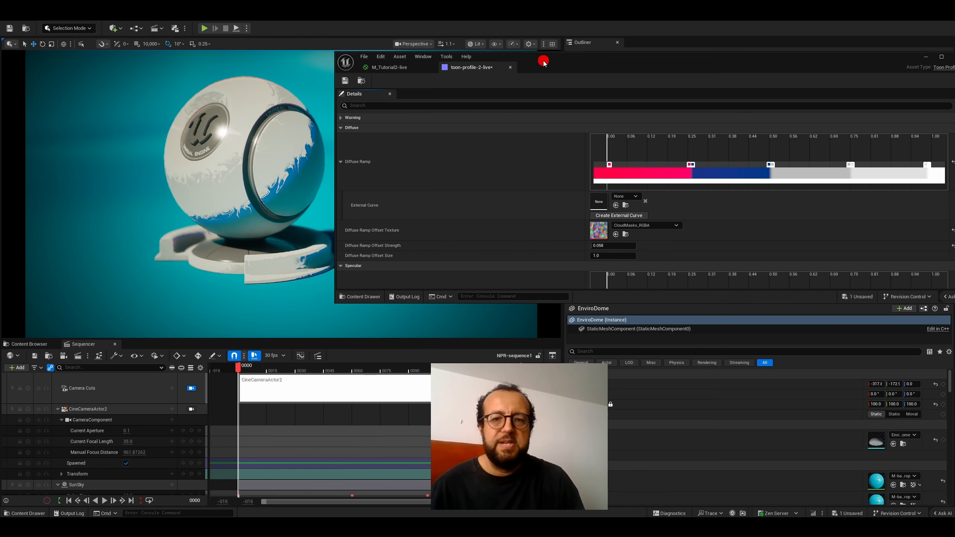
pyautogui.click(397, 69)
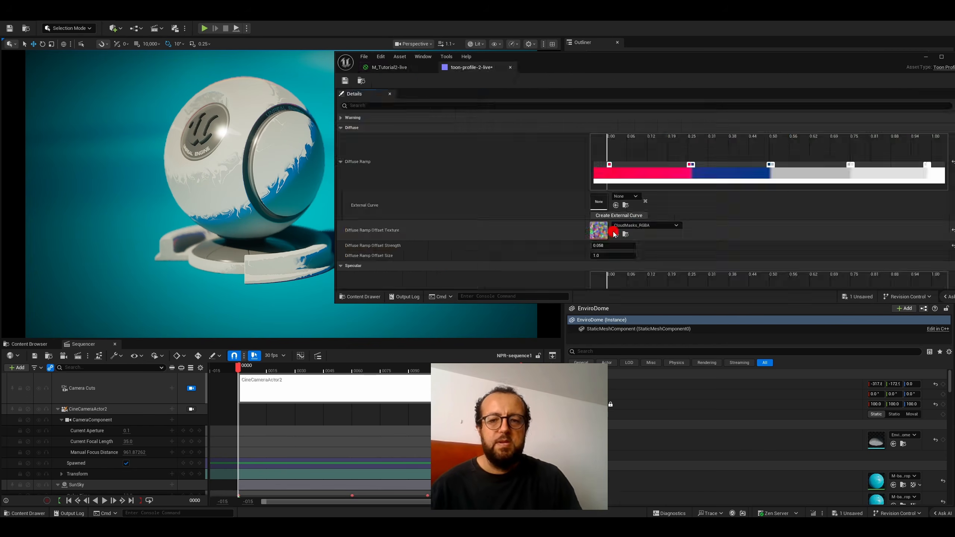
pyautogui.click(391, 67)
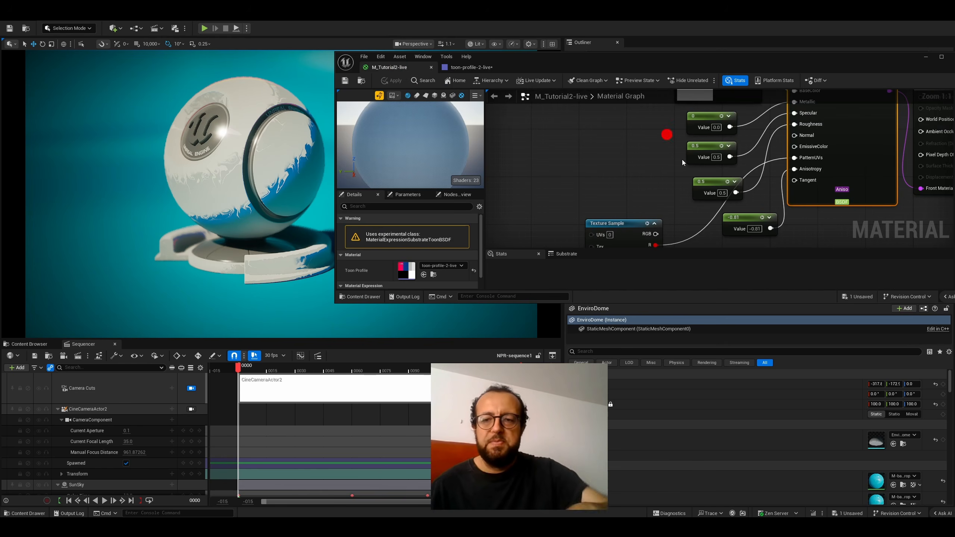
pyautogui.keyDown('alt'); pyautogui.click(793, 158); pyautogui.keyUp('alt')
pyautogui.click(341, 83)
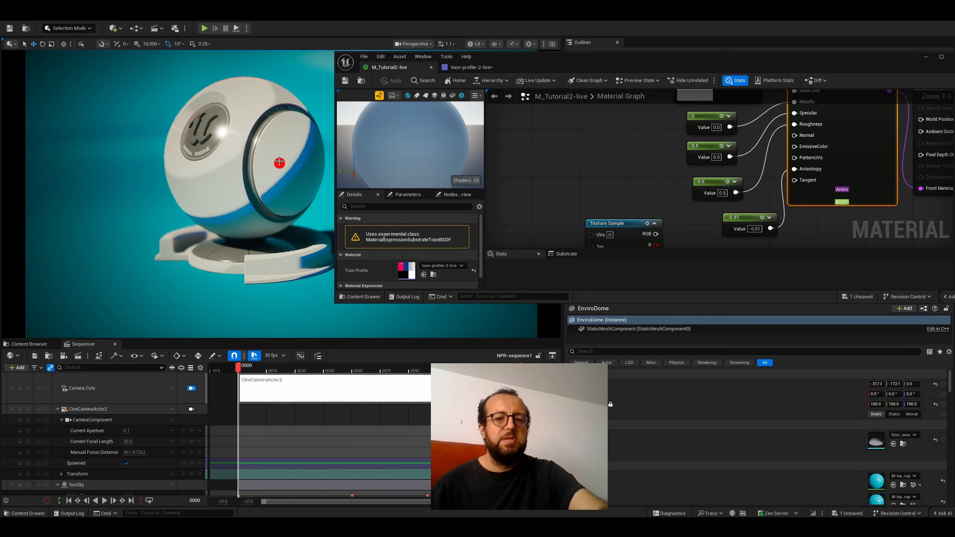
# - Connect the Texture Sample's R output to the PatternUVs input of the Substrate Toon BSDF node and save the material
pyautogui.moveTo(656, 245); pyautogui.dragTo(800, 163)
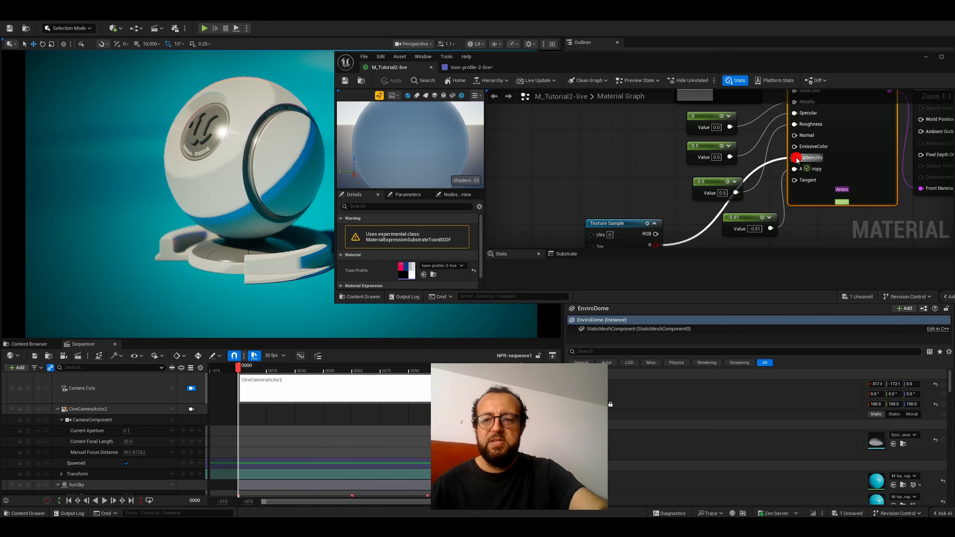
pyautogui.click(676, 160)
pyautogui.click(344, 80)
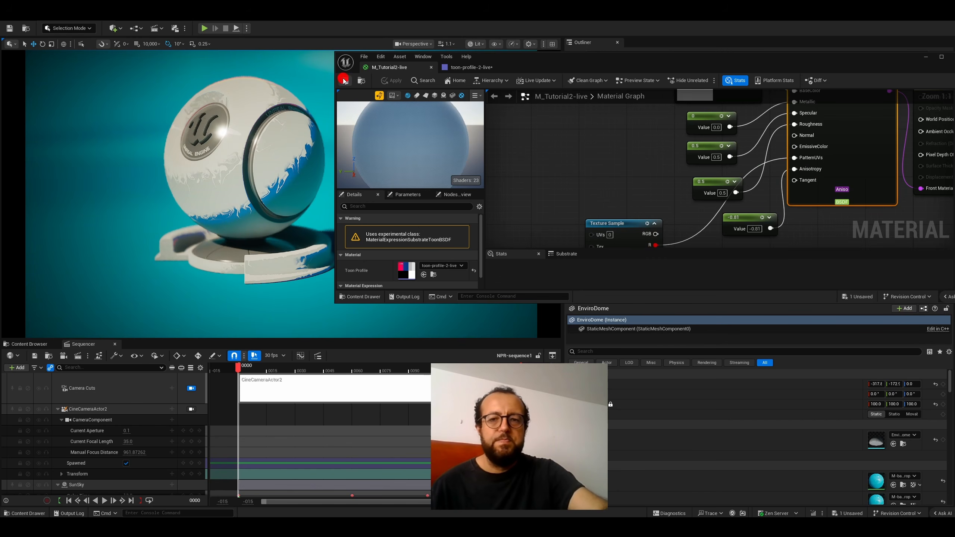
# - In toon-profile-2-live, move the Specular Ramp's black and white stops to about 0.06 to form a hard edge
pyautogui.click(468, 67)
pyautogui.scroll(-5, 469, 155)
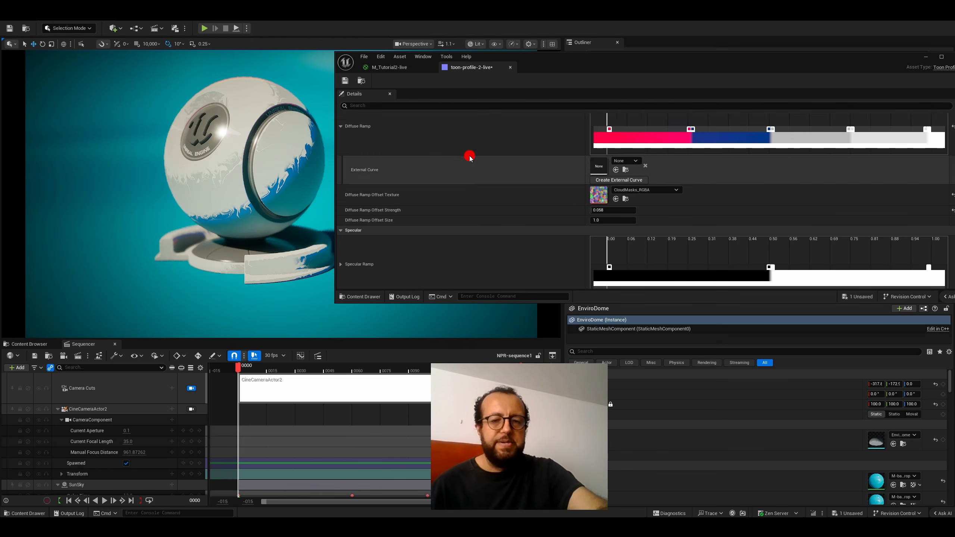
pyautogui.scroll(-1, 470, 155)
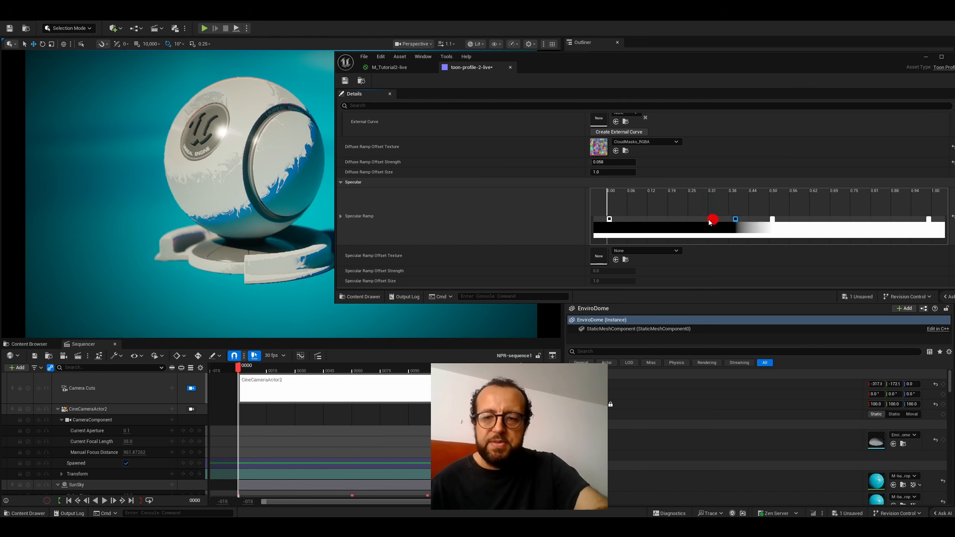
pyautogui.moveTo(709, 221); pyautogui.dragTo(639, 229)
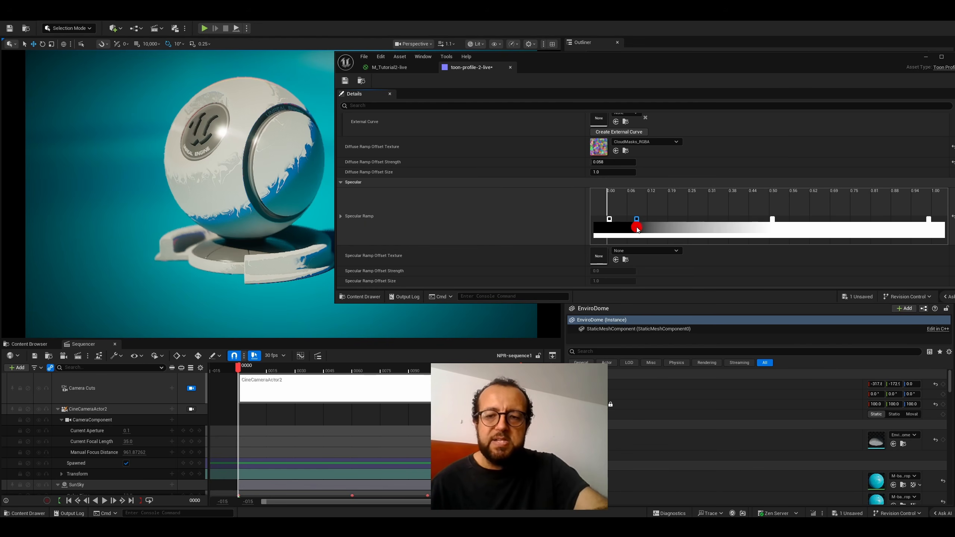
pyautogui.click(773, 219)
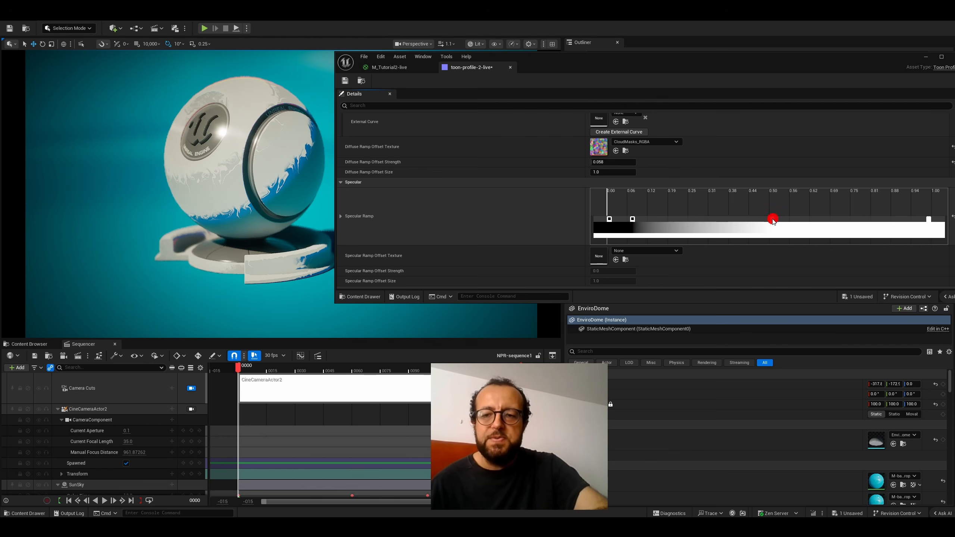
pyautogui.moveTo(719, 226); pyautogui.dragTo(640, 228)
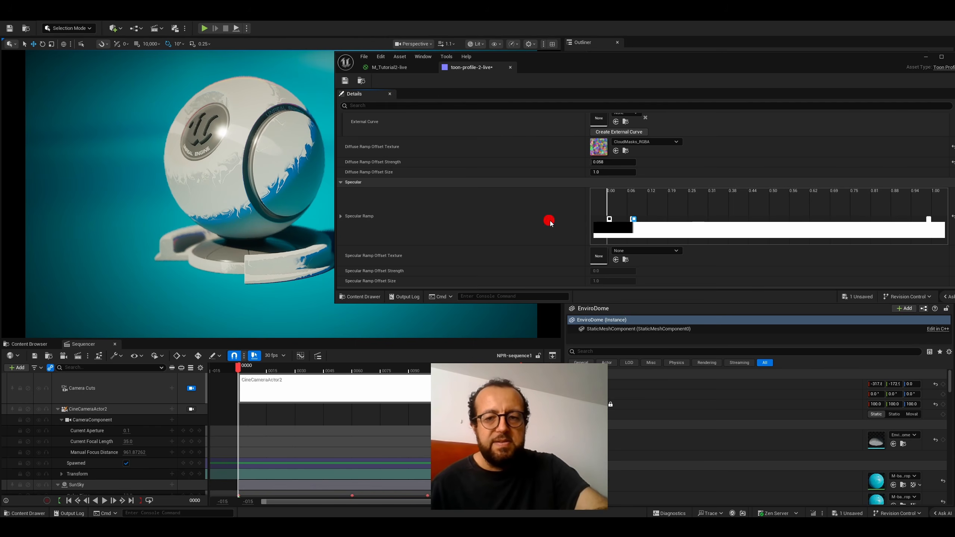
# - Set the profile's Shadow Extinction to 1.0
pyautogui.scroll(-5, 477, 176)
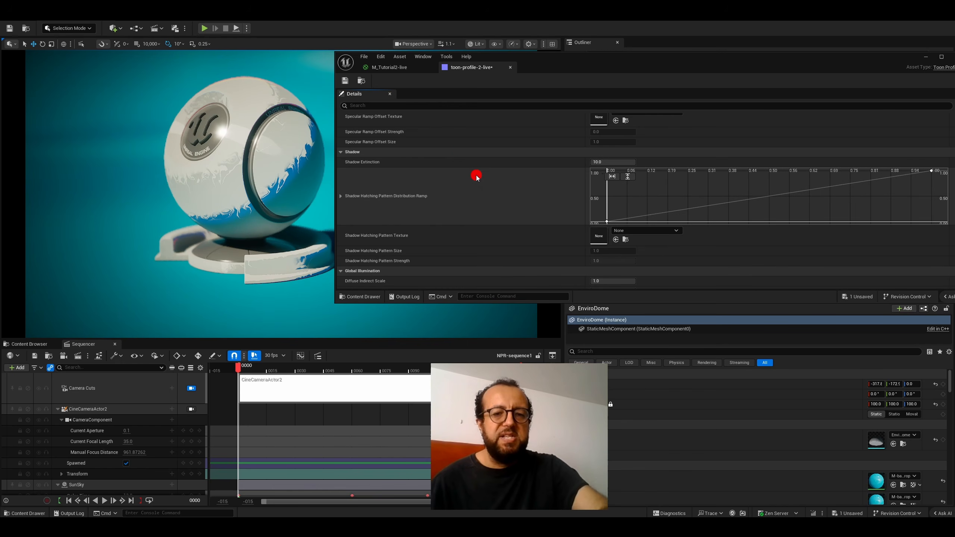
pyautogui.scroll(-1, 455, 159)
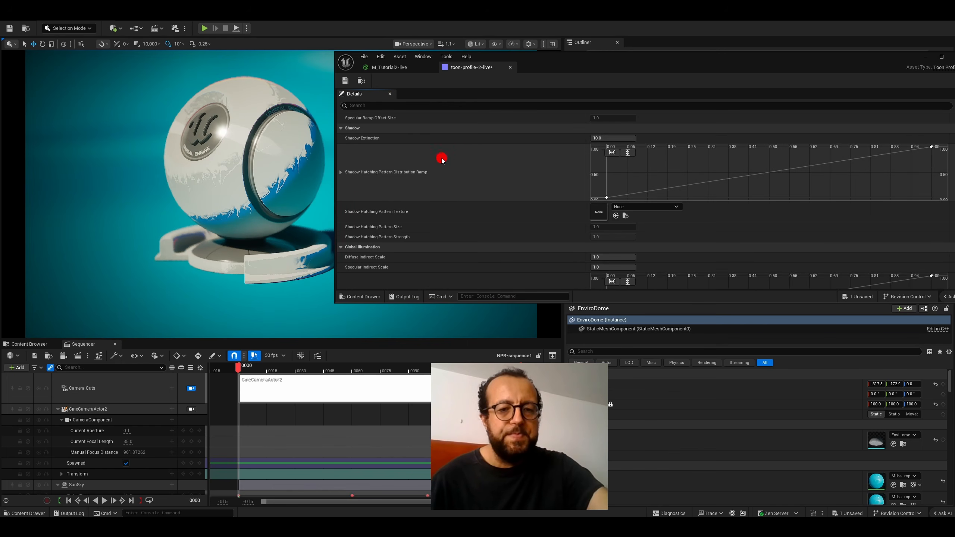
pyautogui.scroll(1, 437, 188)
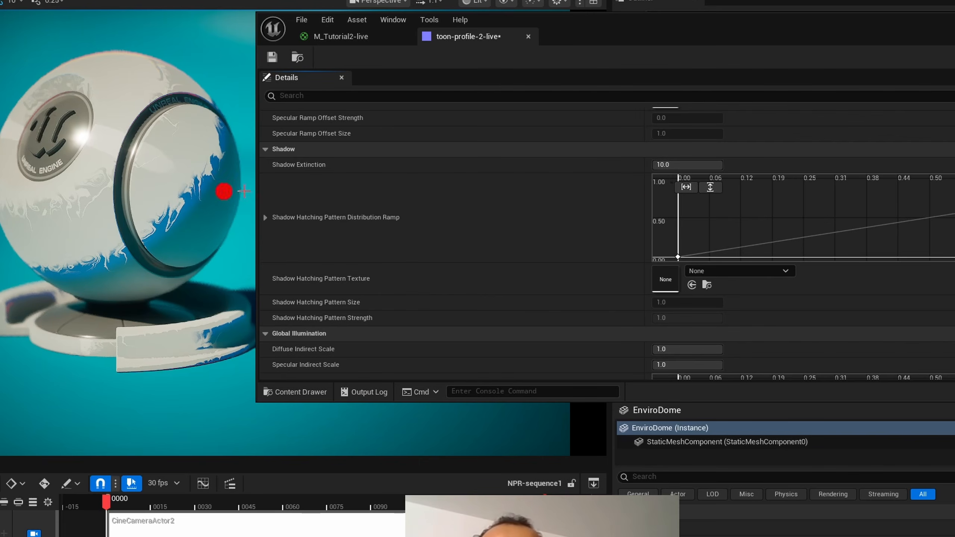
pyautogui.click(668, 161)
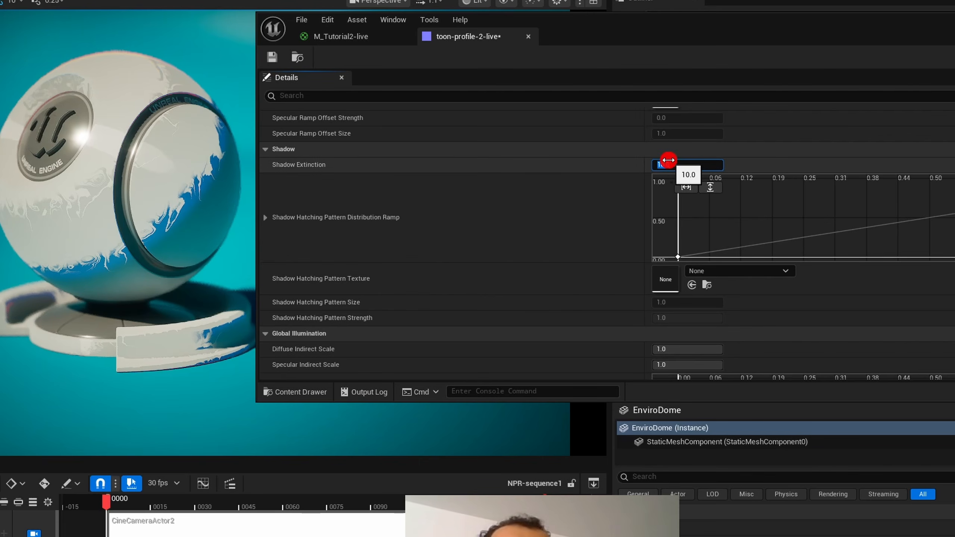
pyautogui.write('1')
pyautogui.press('Return')
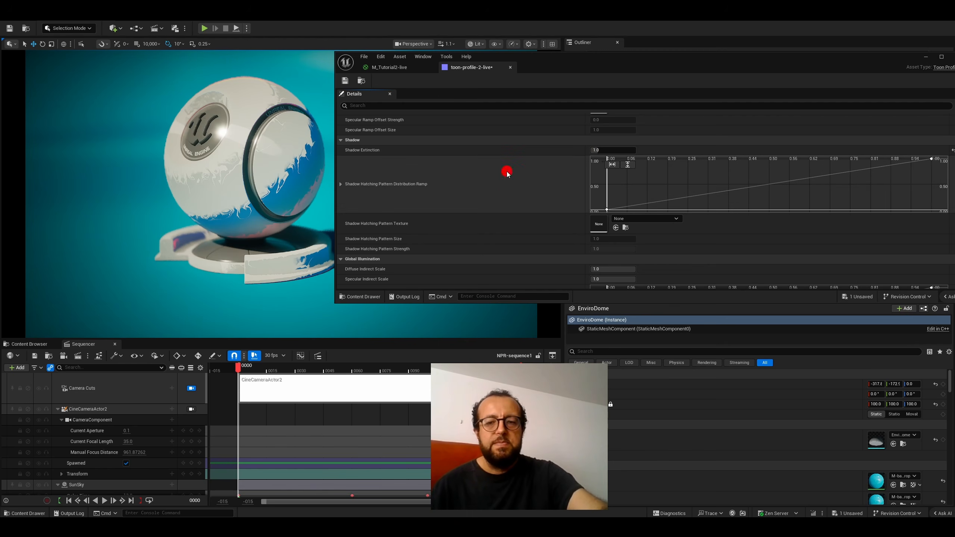
# - Enable Diffuse Ramp Includes Shadow in the profile's Experimental settings
pyautogui.scroll(-4, 477, 183)
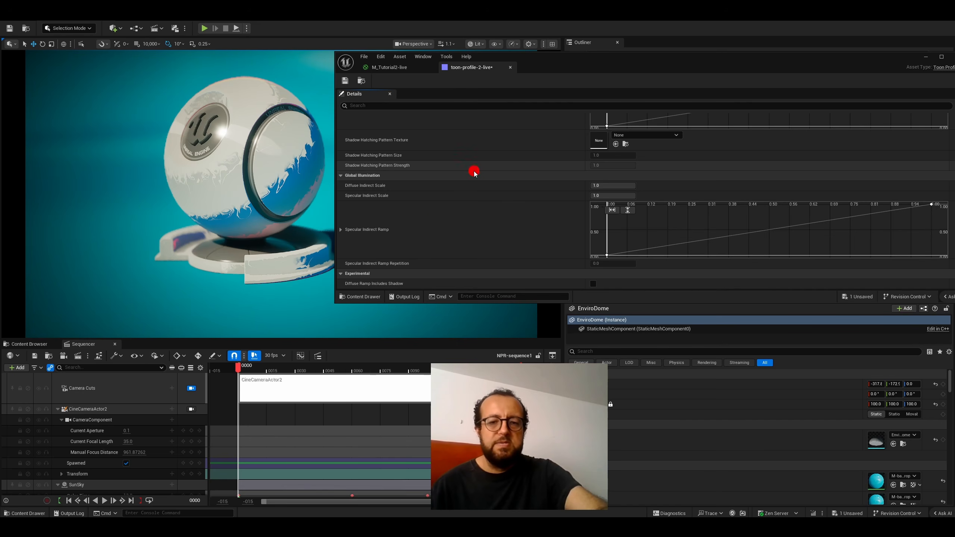
pyautogui.moveTo(356, 284)
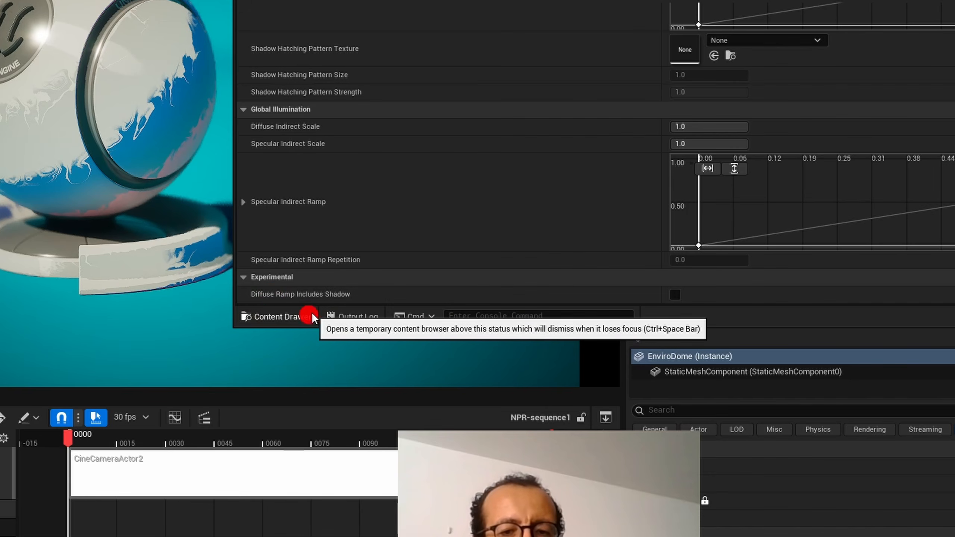
pyautogui.click(676, 296)
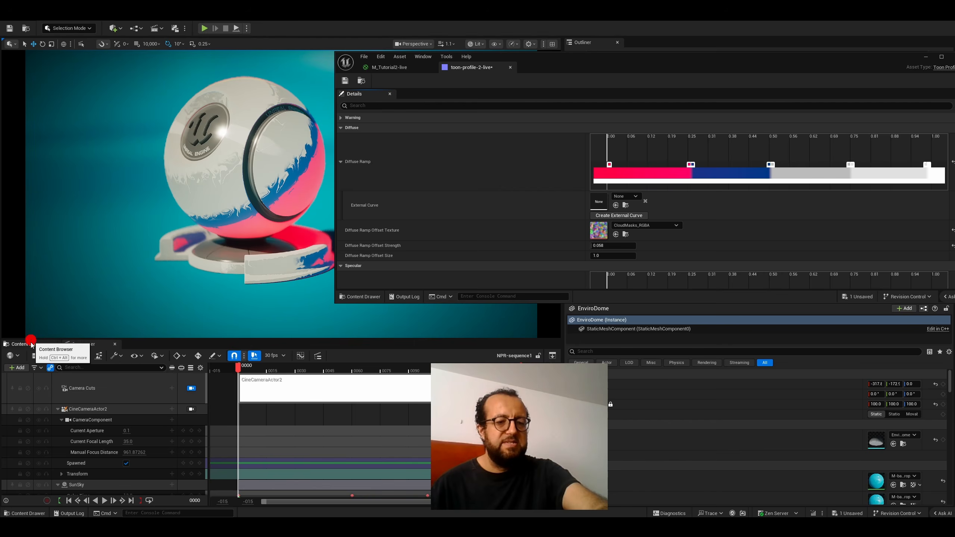
# - Play NPR-sequence1 in Sequencer to review the toon shading on the shader ball
pyautogui.click(31, 343)
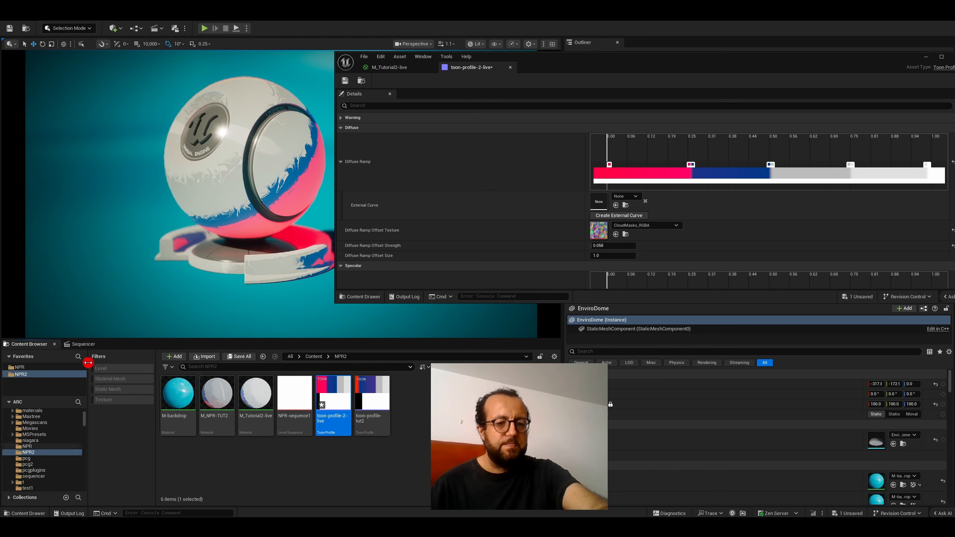
pyautogui.click(86, 344)
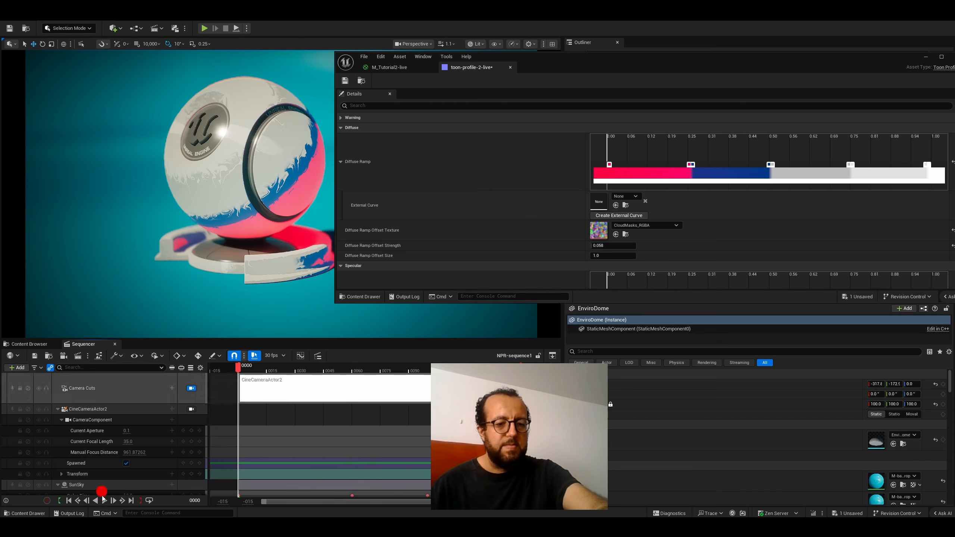
pyautogui.click(104, 501)
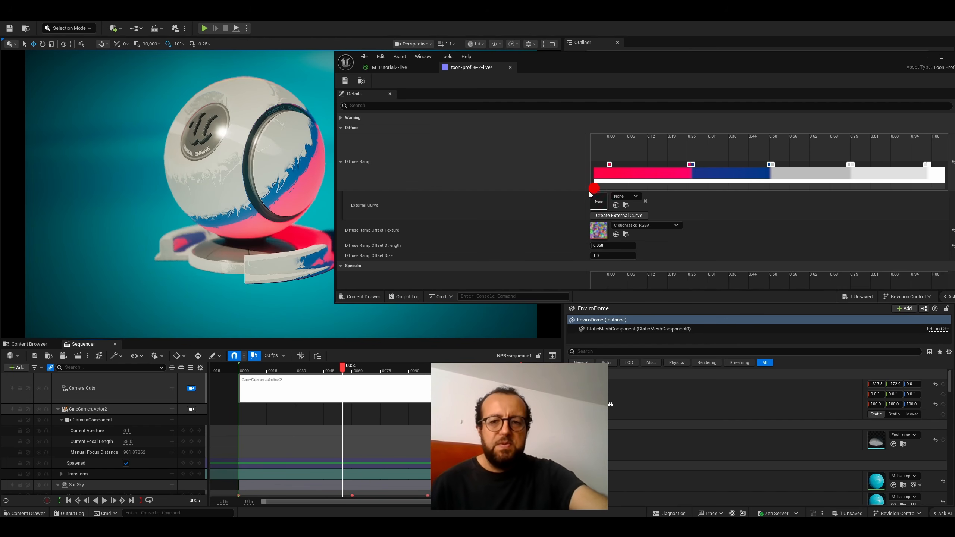
# - Review the profile's Global Illumination settings and close the asset editor window
pyautogui.scroll(-2, 472, 203)
pyautogui.scroll(-10, 476, 196)
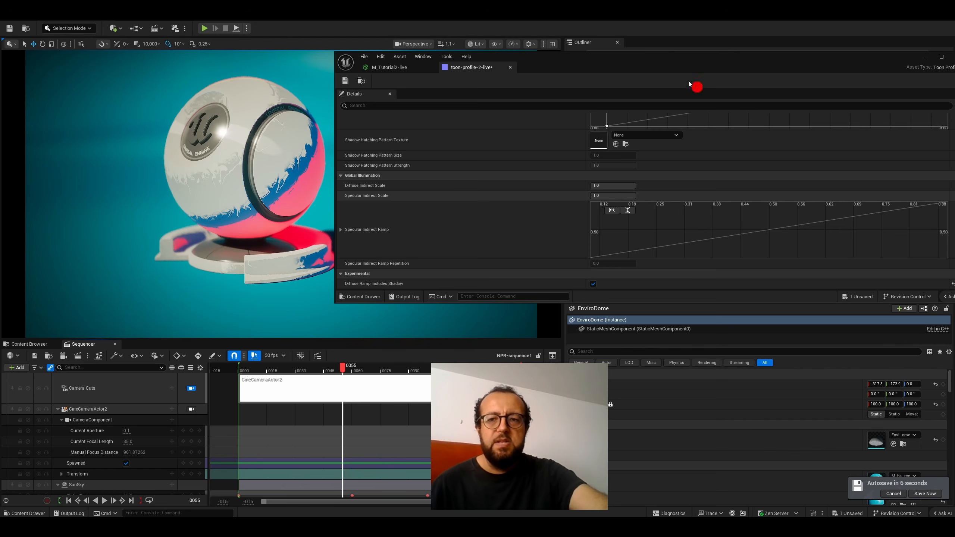
pyautogui.moveTo(676, 65); pyautogui.dragTo(521, 97)
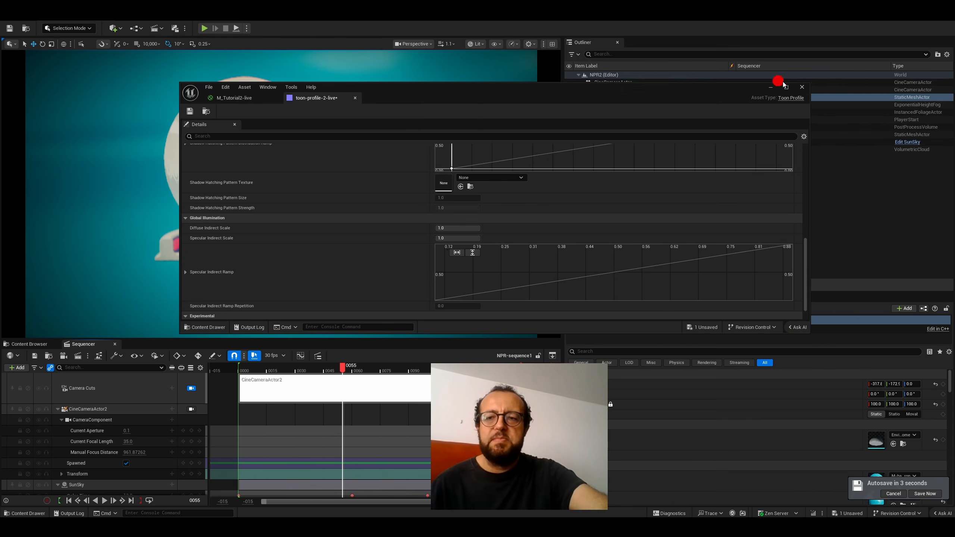
pyautogui.click(802, 87)
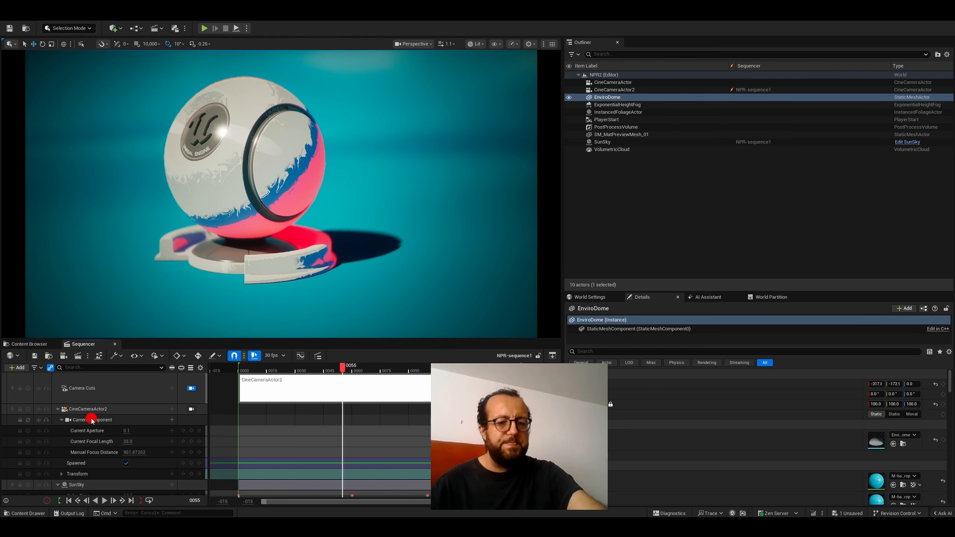
# - Examine the CineCameraActor2 and SunSky Solar Time tracks and scrub NPR-sequence1 to frame 51
pyautogui.scroll(-2, 92, 421)
pyautogui.scroll(2, 99, 415)
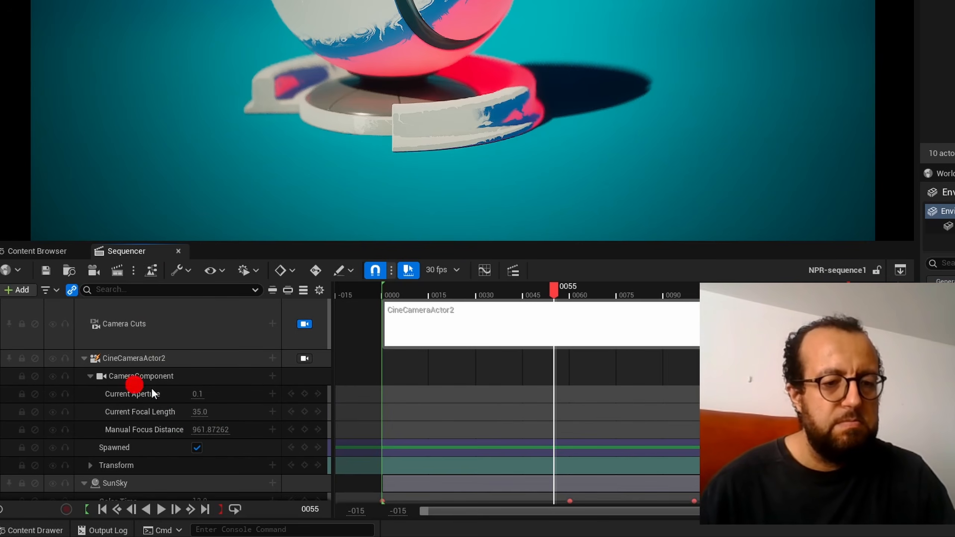
pyautogui.scroll(-2, 192, 399)
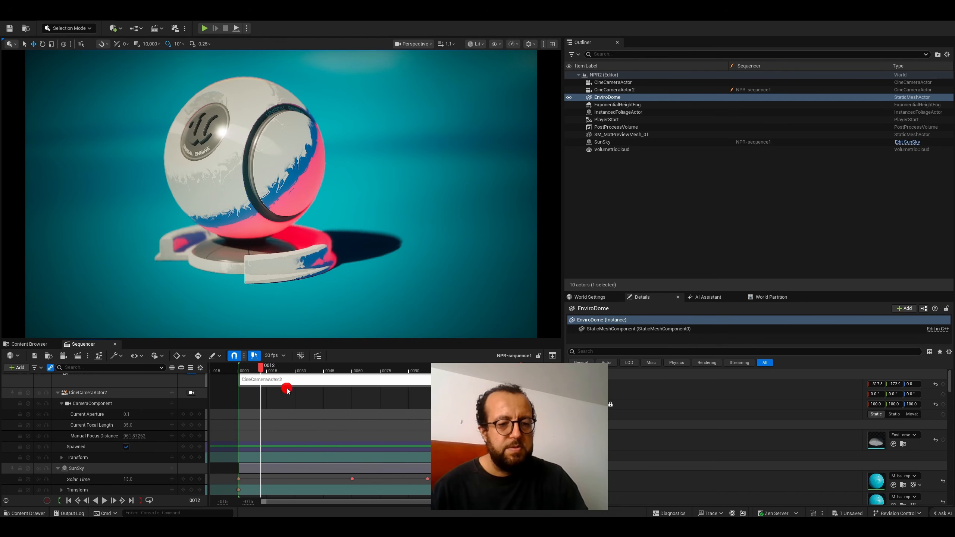
pyautogui.moveTo(360, 390); pyautogui.dragTo(335, 397)
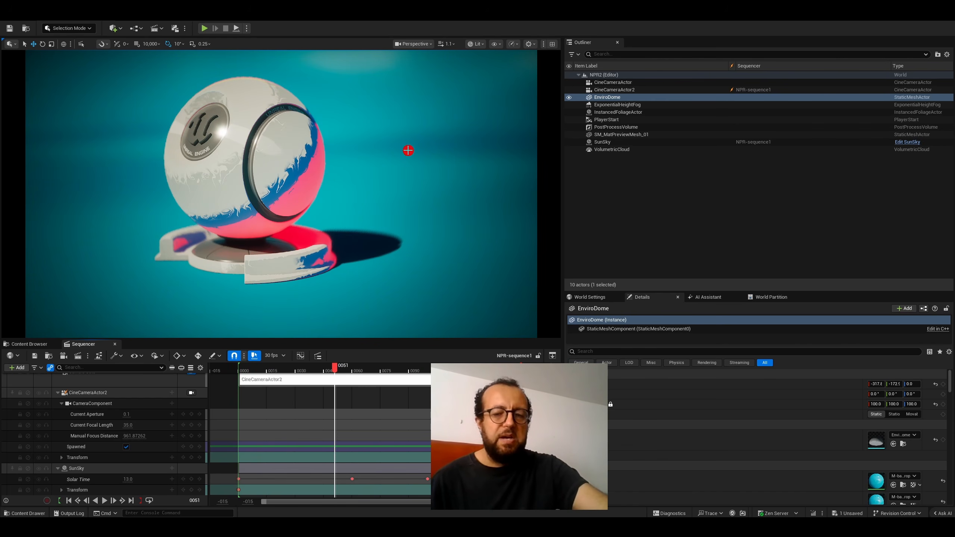
pyautogui.click(440, 162)
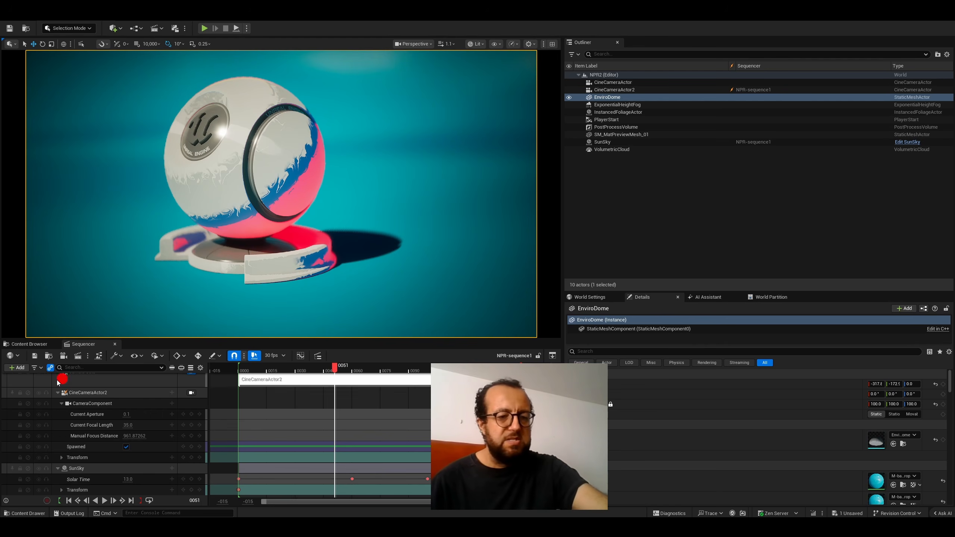
# - Search the engine's Plugins content folder for "dome"
pyautogui.click(23, 344)
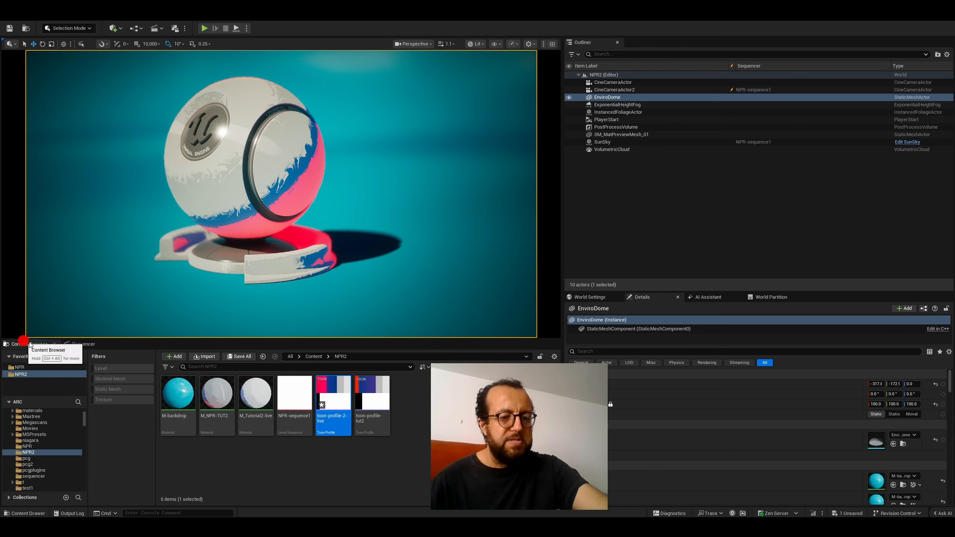
pyautogui.click(227, 368)
pyautogui.write('d')
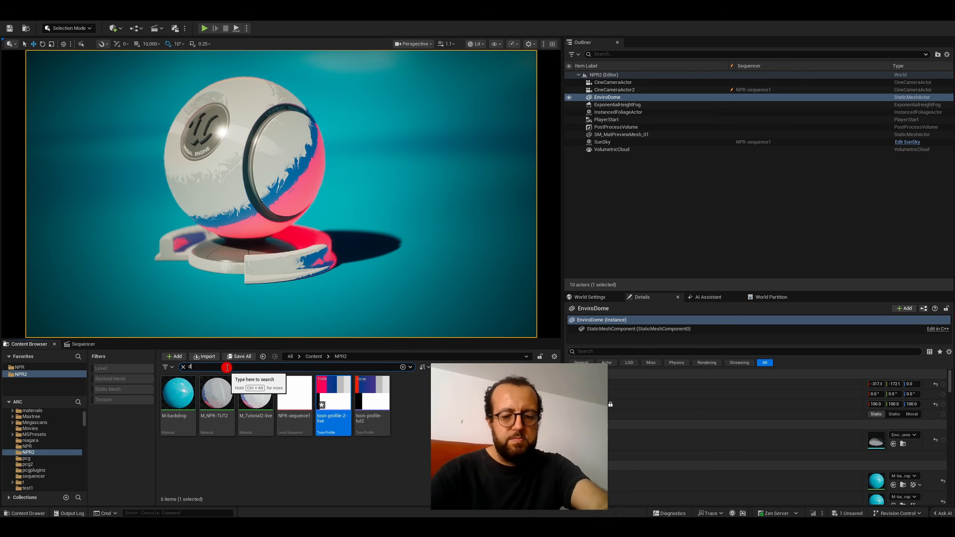
pyautogui.write('on')
pyautogui.press('BackSpace')
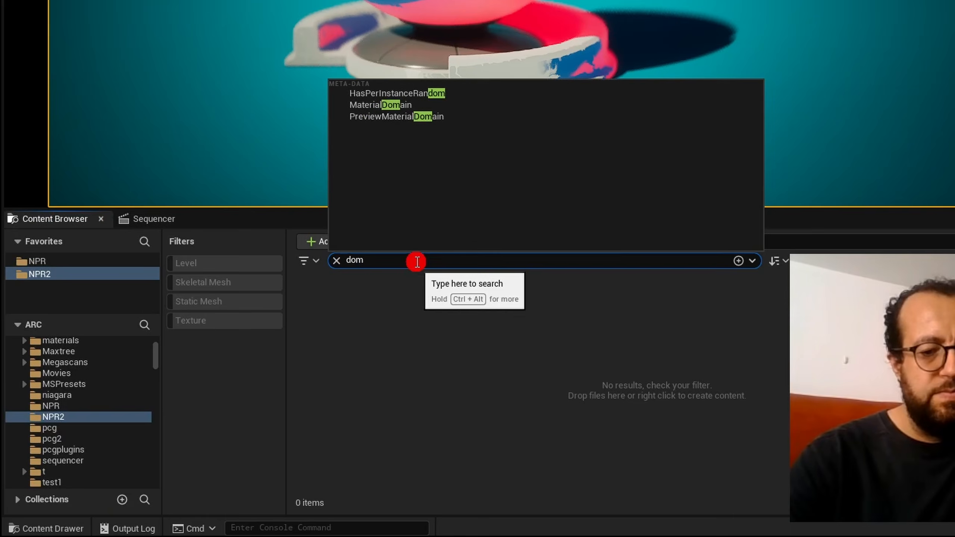
pyautogui.write('me')
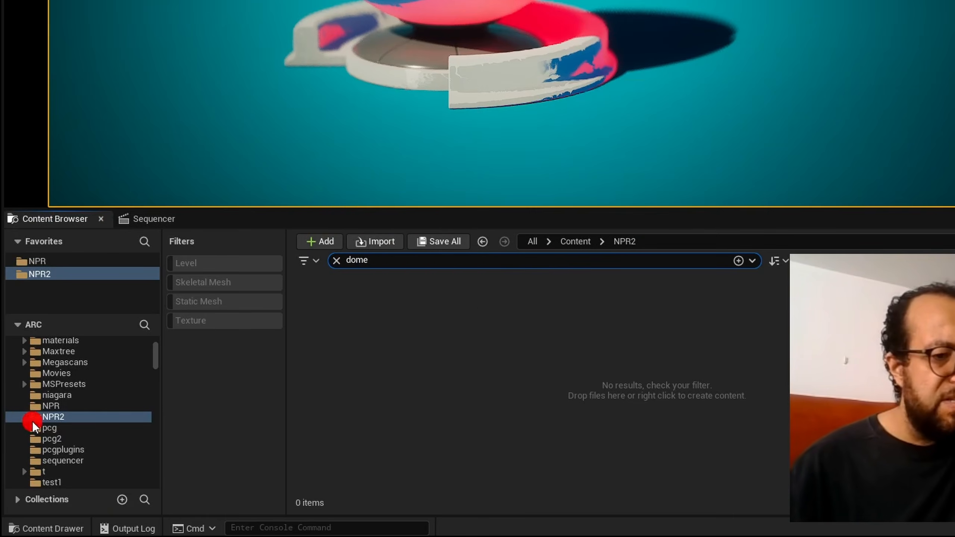
pyautogui.scroll(15, 159, 358)
pyautogui.scroll(-2, 158, 357)
pyautogui.moveTo(157, 356)
pyautogui.mouseDown()
pyautogui.moveTo(144, 407)
pyautogui.moveTo(144, 367)
pyautogui.mouseUp()
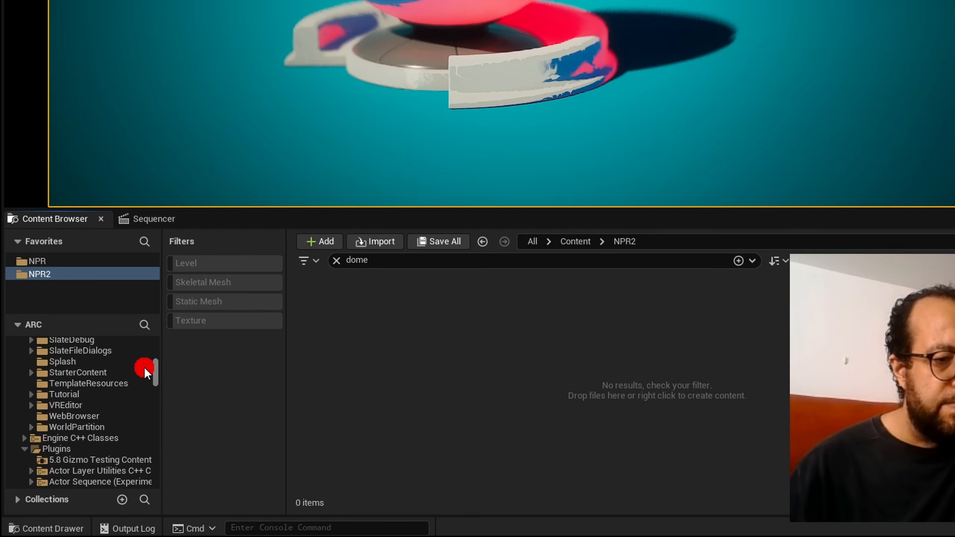
pyautogui.click(56, 450)
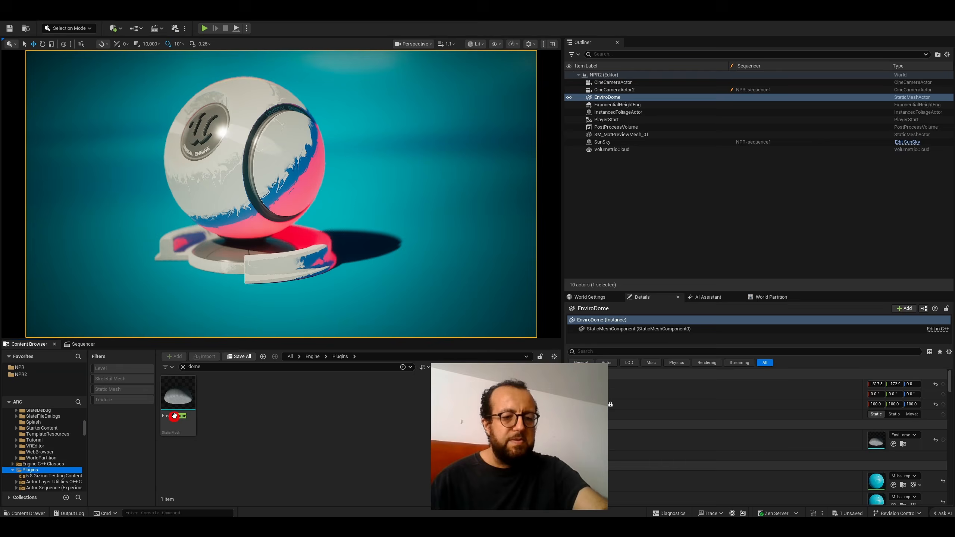
# - Open the EnviroDome static mesh to inspect it and close its editor
pyautogui.click(321, 322)
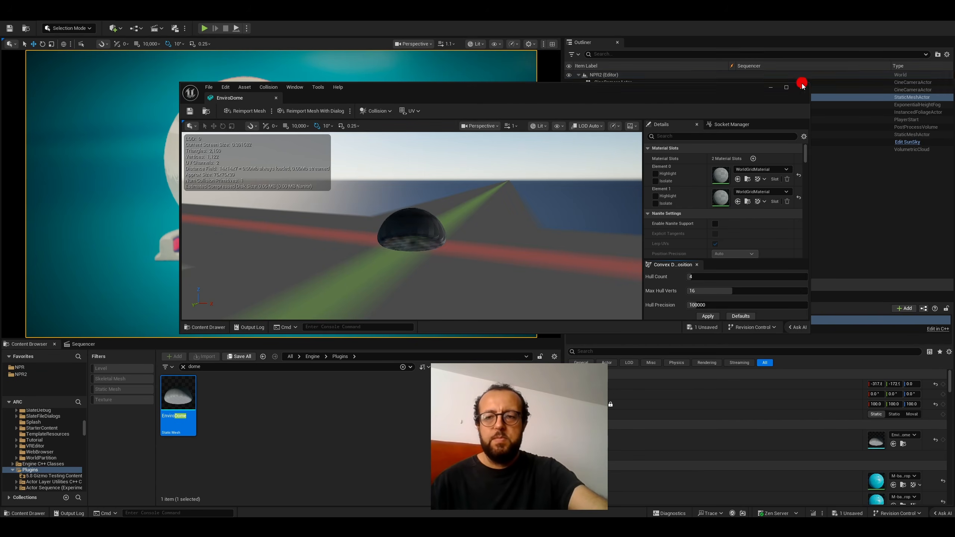
pyautogui.click(802, 86)
pyautogui.scroll(2, 823, 425)
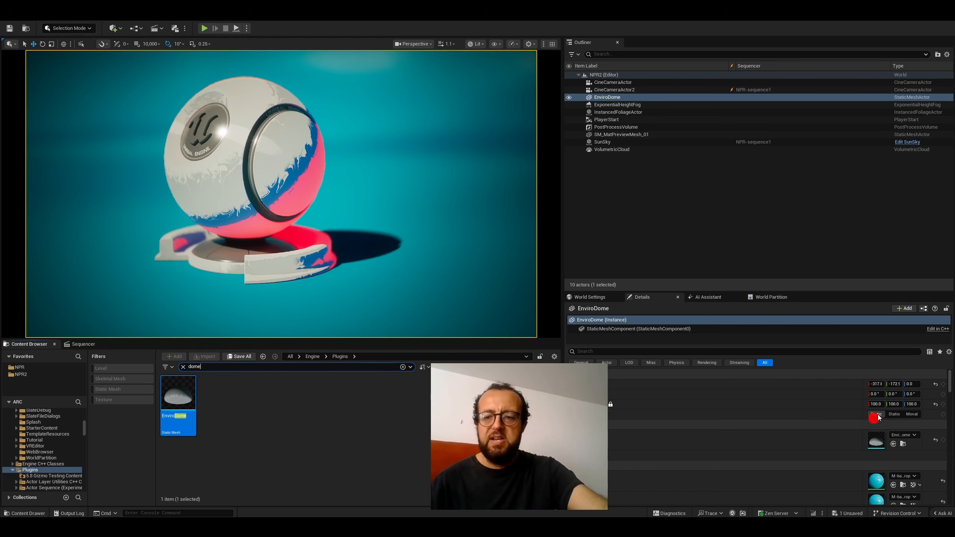
# - Return to the NPR2 content folder from the Favorites
pyautogui.click(23, 374)
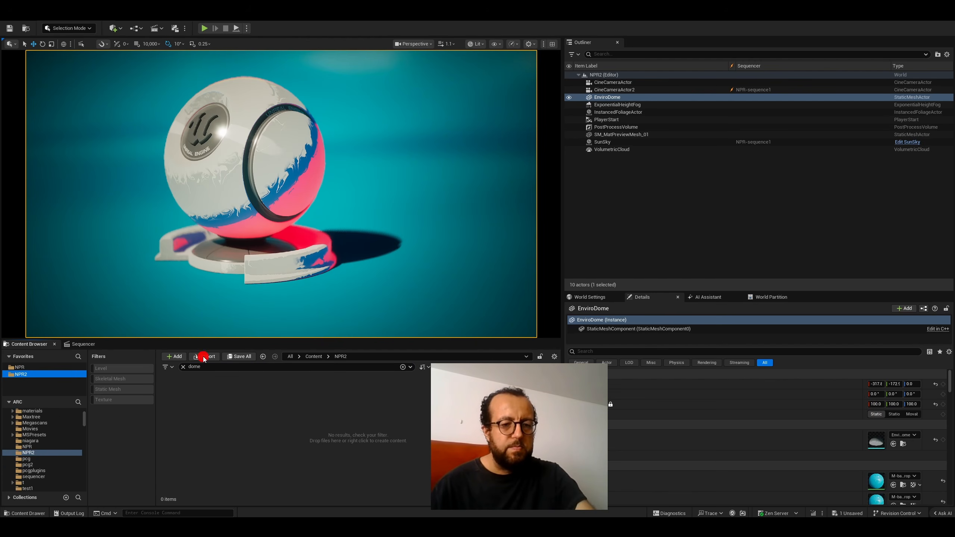
pyautogui.click(20, 371)
pyautogui.click(21, 373)
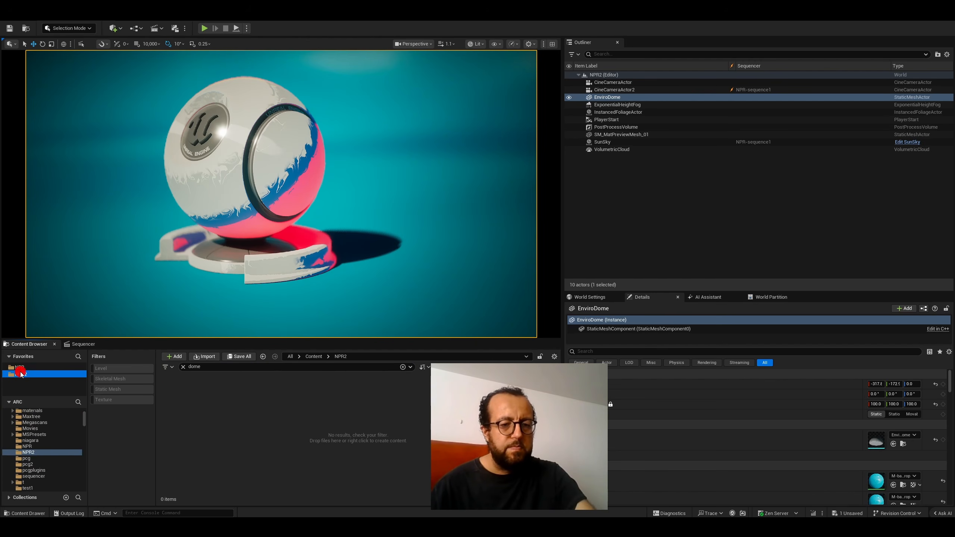
# - Clear the asset search and open the M-backdrop material in a maximized editor to examine its Substrate Slab graph
pyautogui.click(184, 367)
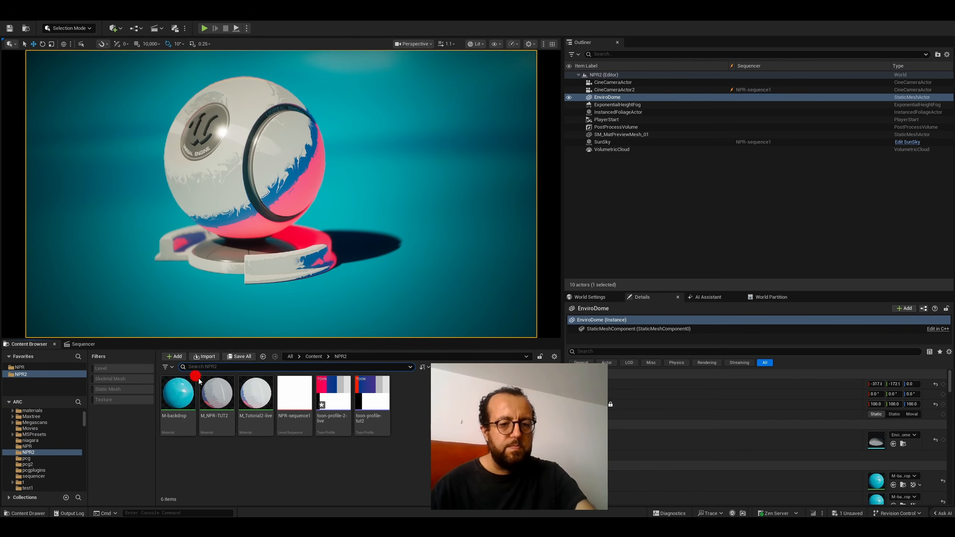
pyautogui.doubleClick(178, 393)
pyautogui.moveTo(476, 183); pyautogui.dragTo(570, 143, button='right')
pyautogui.scroll(-4, 565, 153)
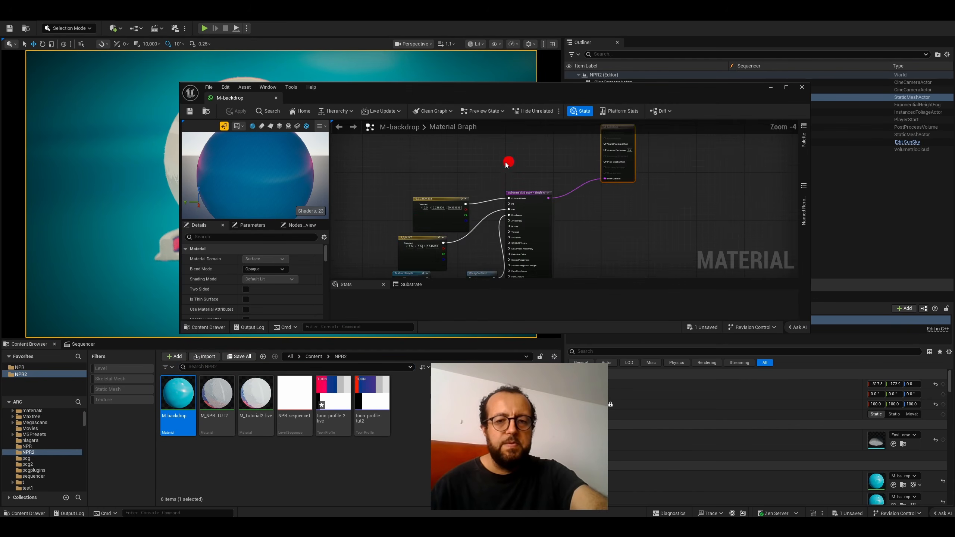
pyautogui.moveTo(509, 162); pyautogui.dragTo(542, 103, button='right')
pyautogui.doubleClick(541, 97)
pyautogui.moveTo(570, 159); pyautogui.dragTo(603, 204, button='right')
pyautogui.scroll(4, 500, 106)
pyautogui.moveTo(569, 146); pyautogui.dragTo(684, 198, button='right')
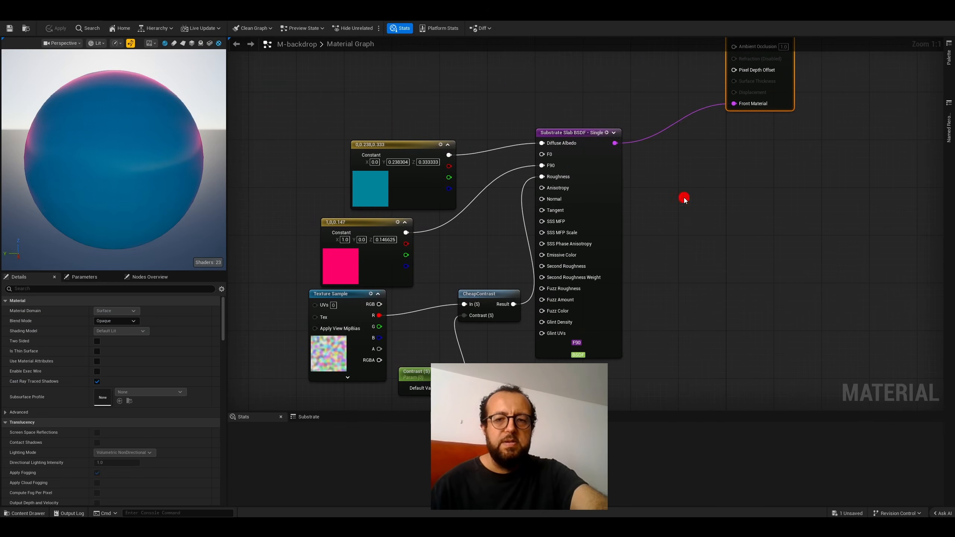
pyautogui.moveTo(674, 145); pyautogui.dragTo(768, 122, button='right')
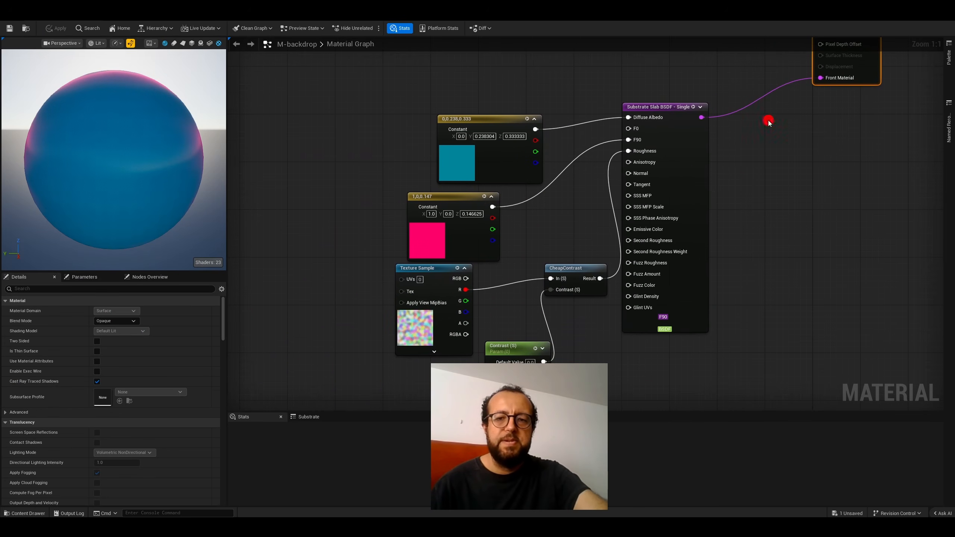
# - Reposition the teal and pink colour constant nodes to line them up in front of the Substrate Slab BSDF node
pyautogui.moveTo(482, 119); pyautogui.dragTo(458, 107)
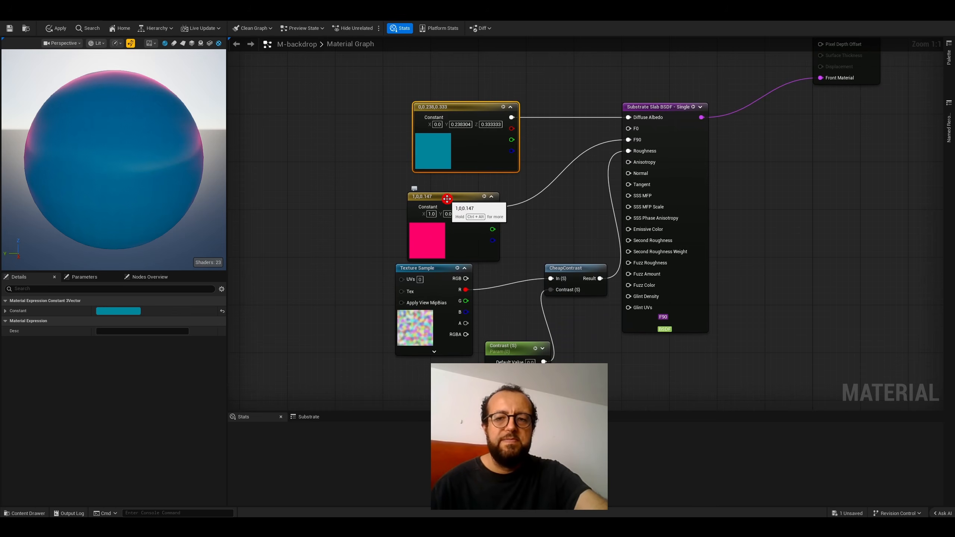
pyautogui.moveTo(453, 198)
pyautogui.mouseDown()
pyautogui.moveTo(473, 190)
pyautogui.moveTo(464, 188)
pyautogui.mouseUp()
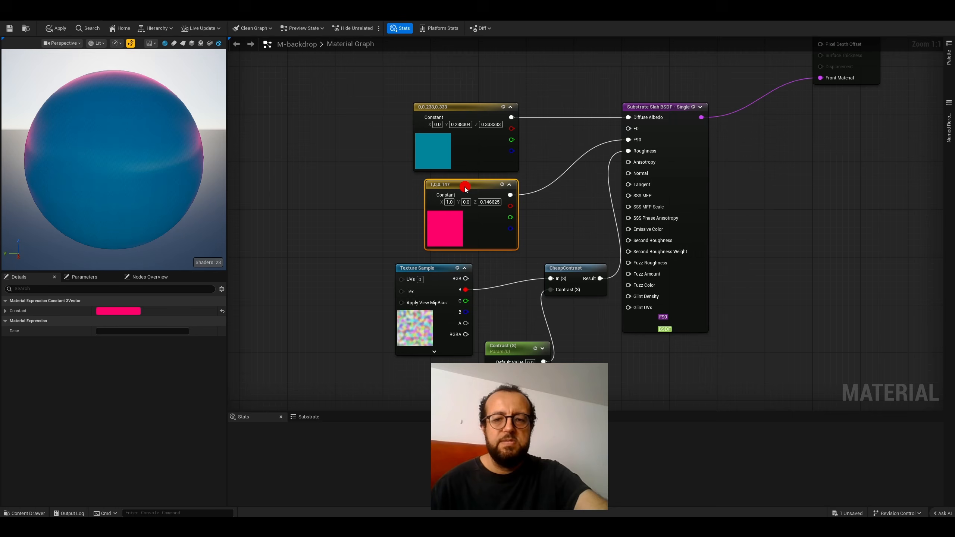
# - Locate the Texture Sample node's Hermite2Noise_CenteredTiling_v2 texture in the content folders and inspect it
pyautogui.click(425, 268)
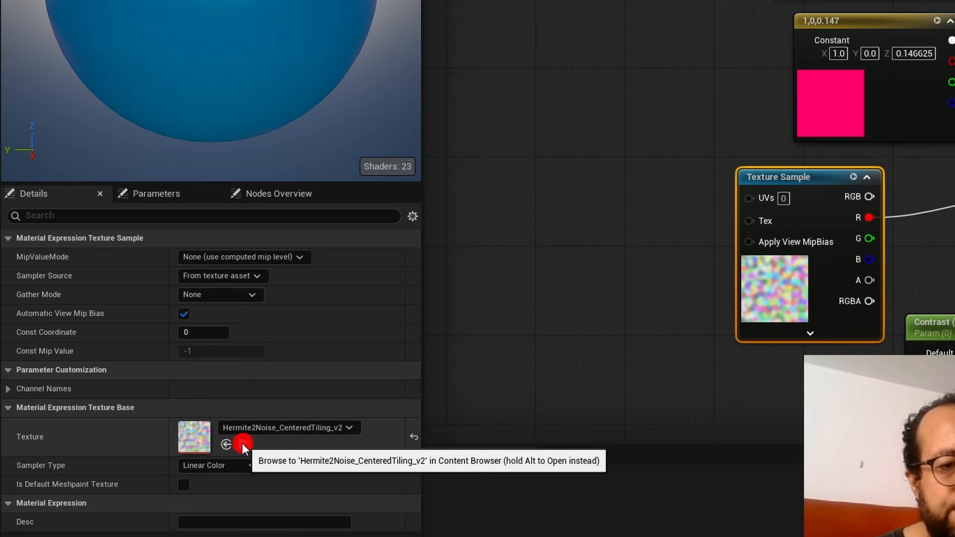
pyautogui.click(243, 445)
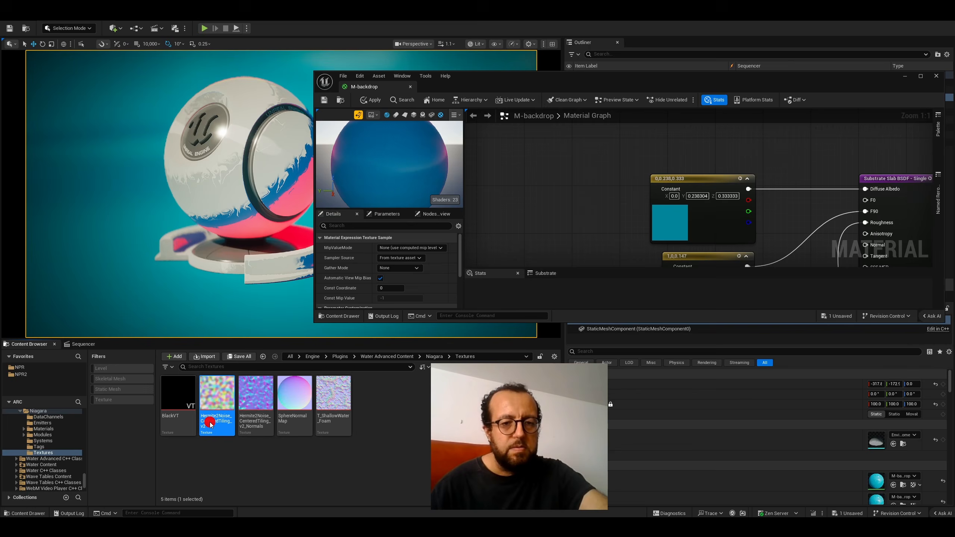
pyautogui.doubleClick(210, 421)
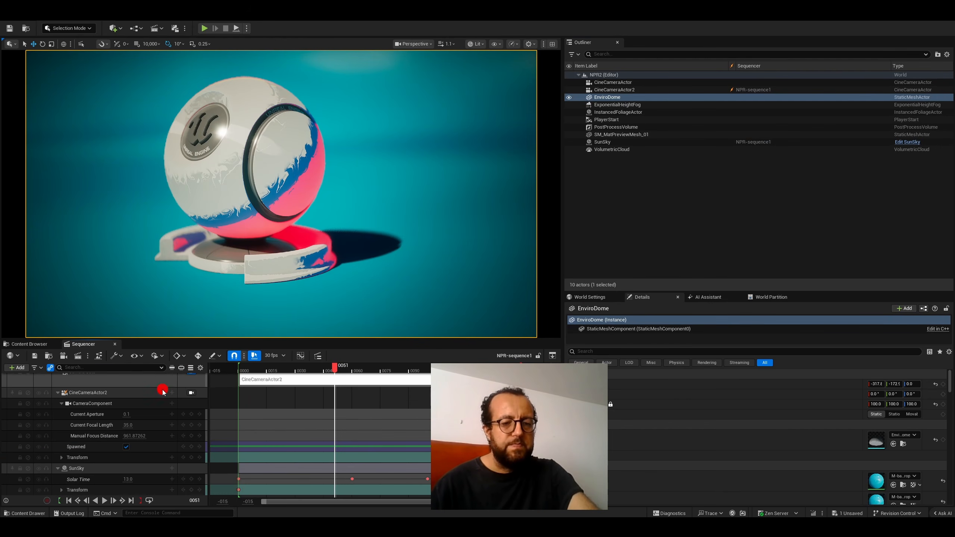
# - Unlock the viewport from the Camera Cuts track and inspect the toon-shaded preview mesh from the front
pyautogui.scroll(1, 181, 402)
pyautogui.click(192, 392)
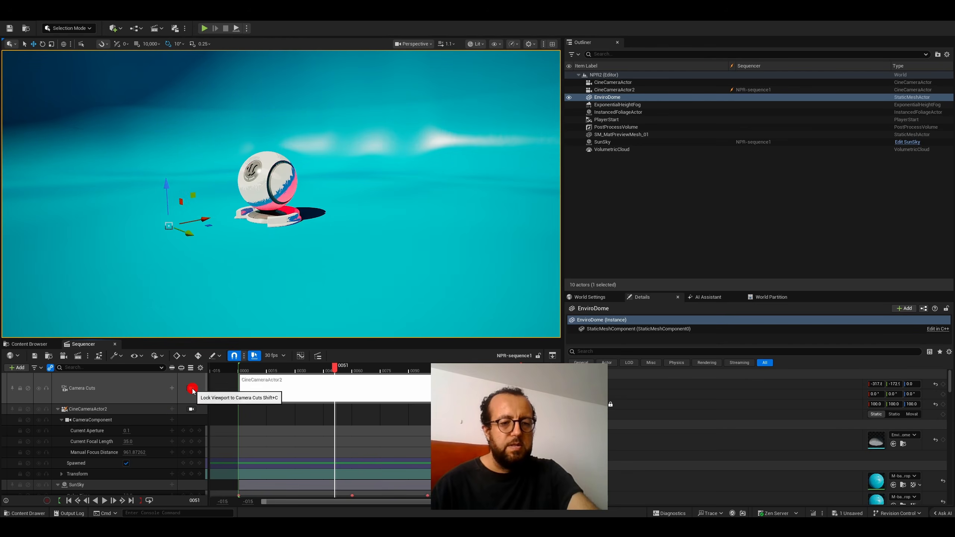
pyautogui.moveTo(201, 245); pyautogui.dragTo(109, 218, button='right')
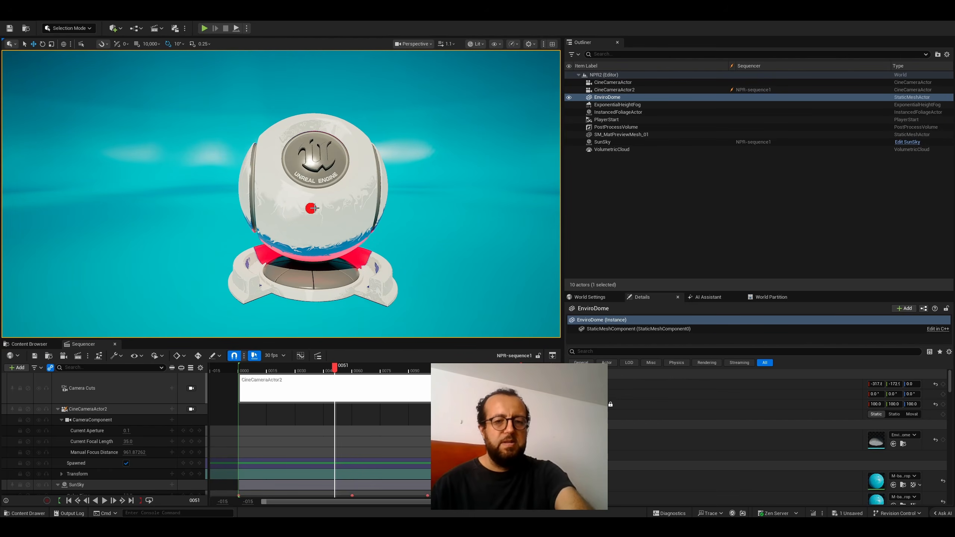